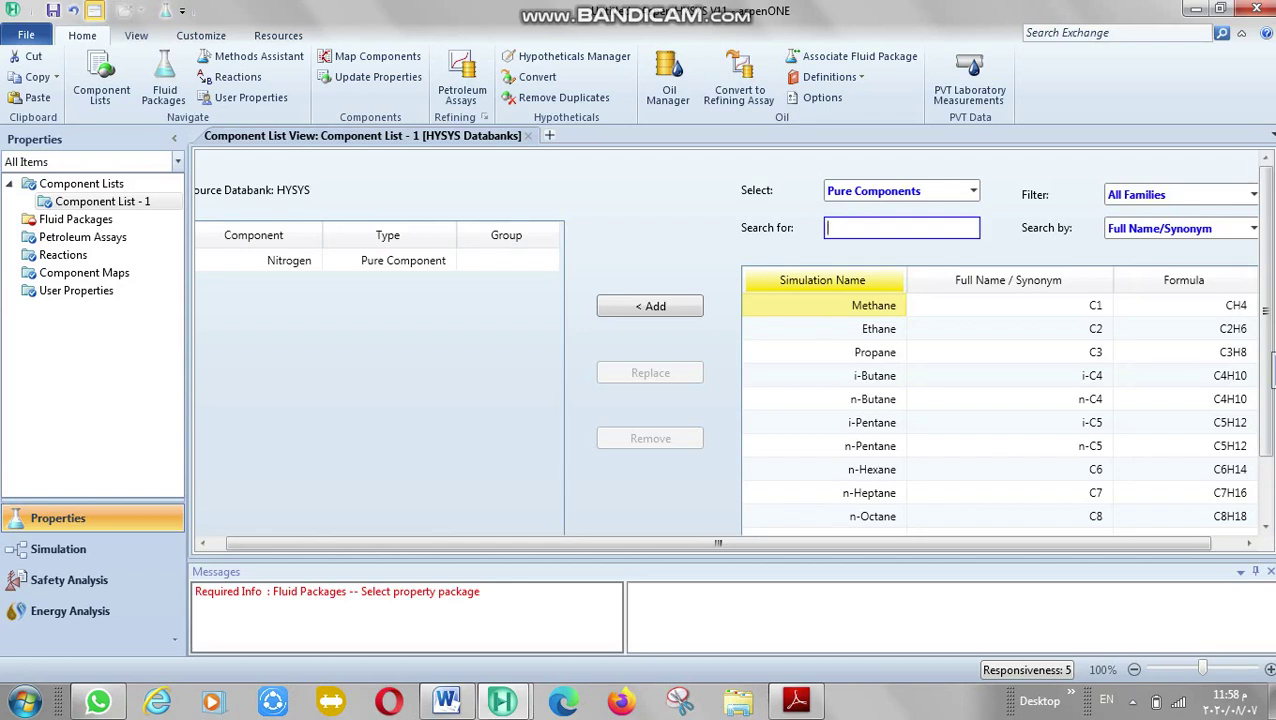
Search the pure components for H2S and CO2 and add both to Component List - 1.
text(2s)
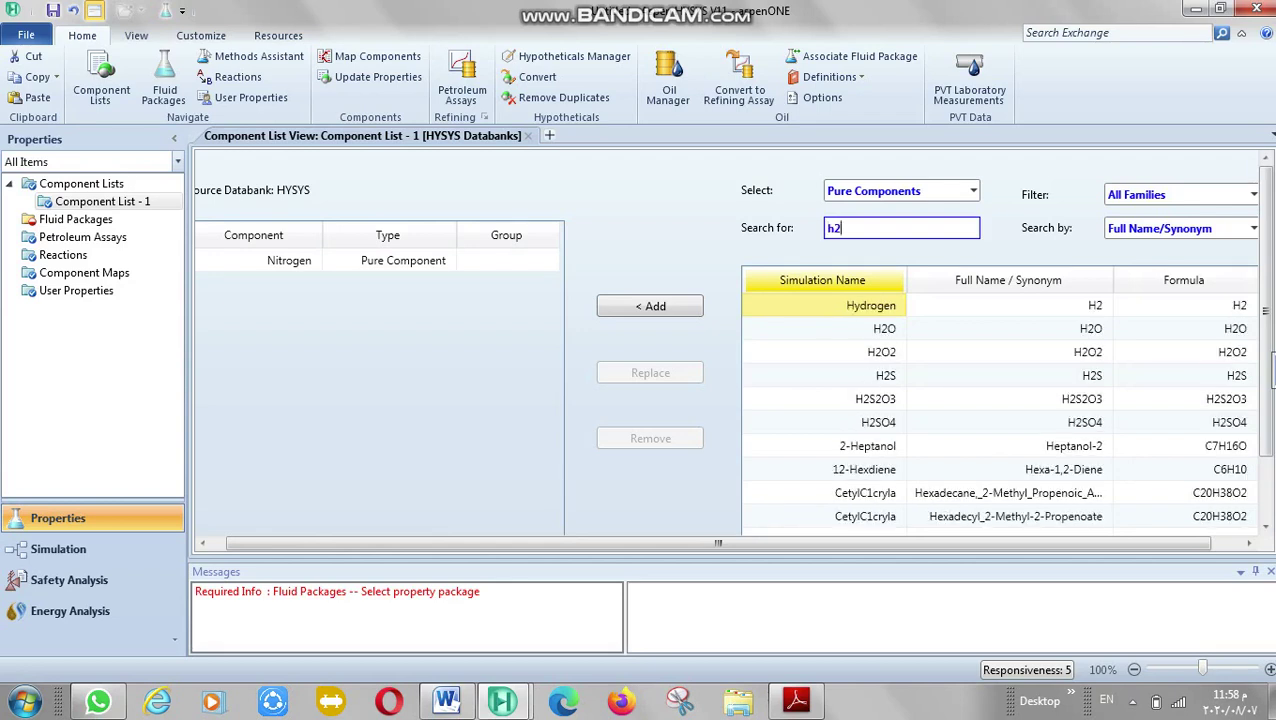
key(BackSpace)
key(BackSpace)
key(BackSpace)
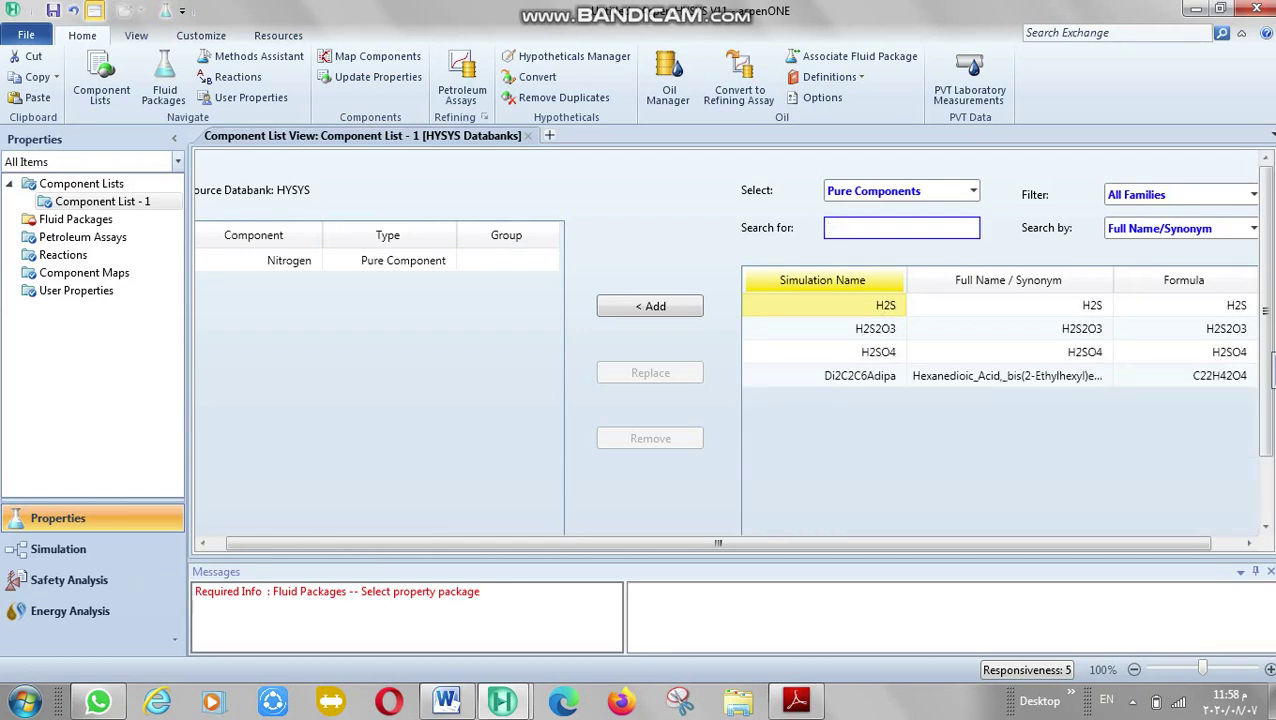
key(Return)
text(co2)
key(Return)
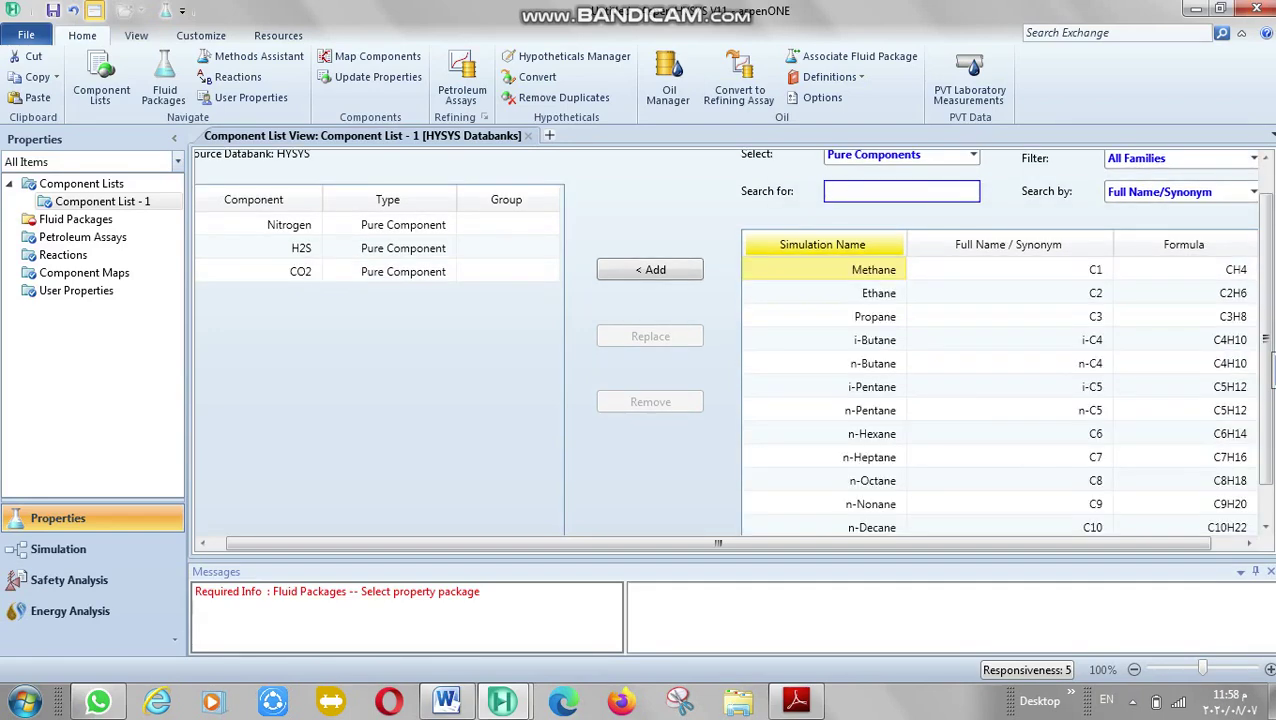
Search for C1 and add methane to the component list.
text(c1)
key(Return)
key(Return)
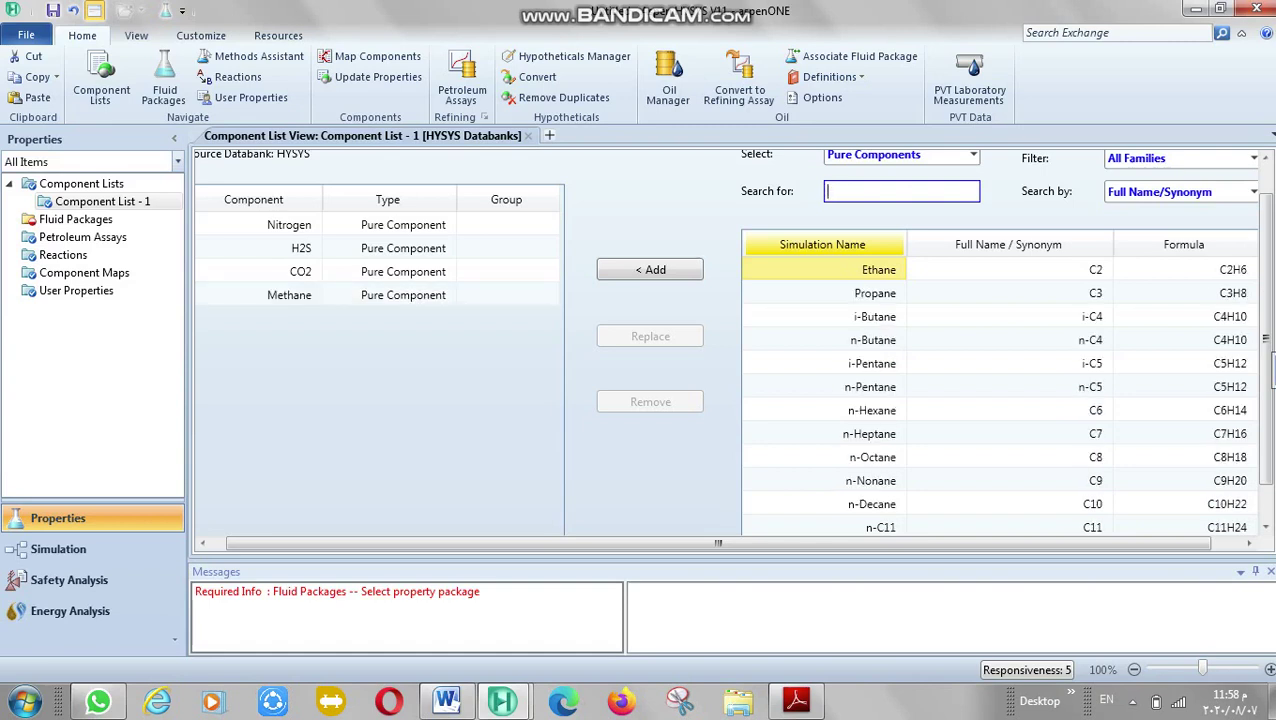
Add the hydrocarbons from ethane through n-hexane, including the butane and pentane isomers, to the component list together.
key(shift+Down)
key(shift+Down)
key(shift+Down)
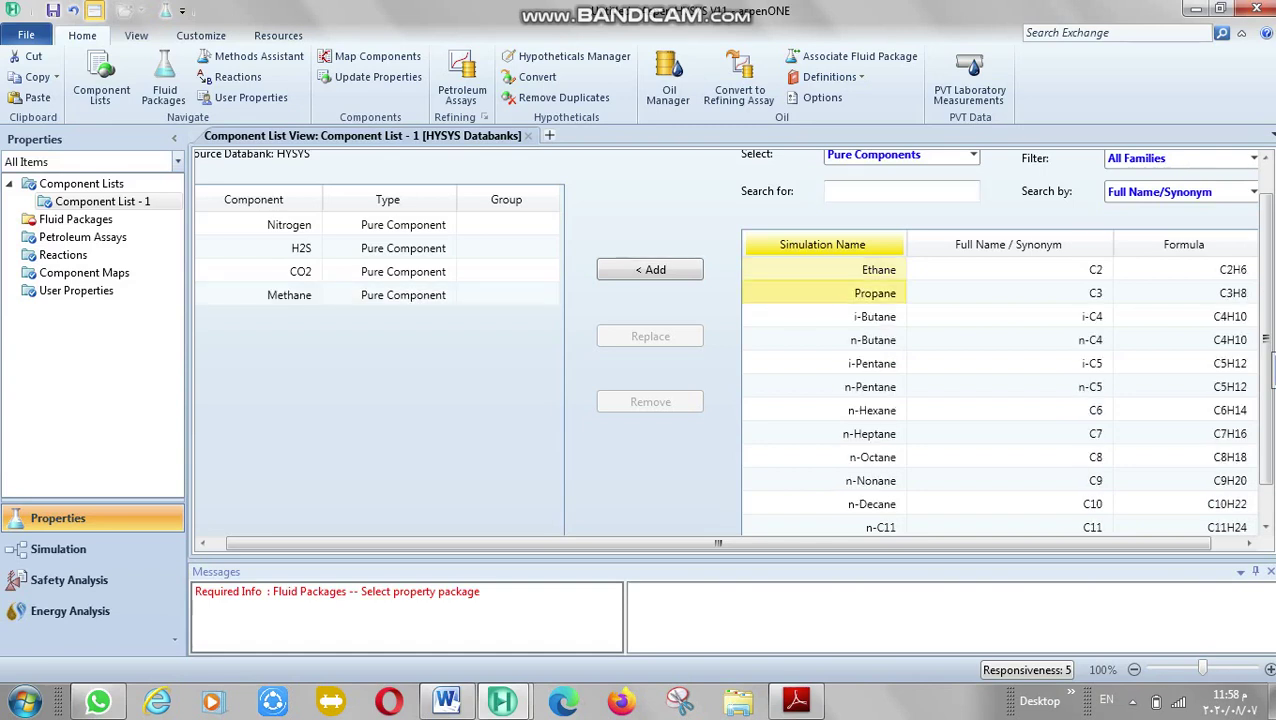
key(shift+Down)
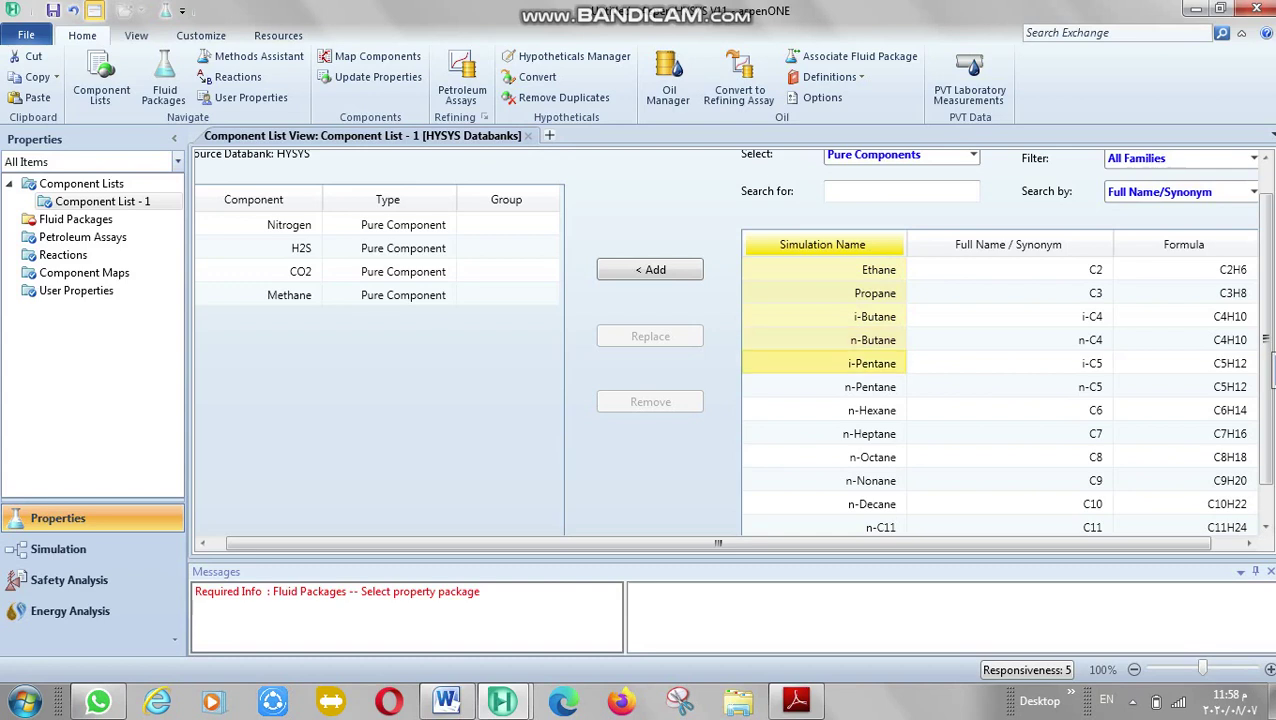
key(shift+Down)
key(shift+Down)
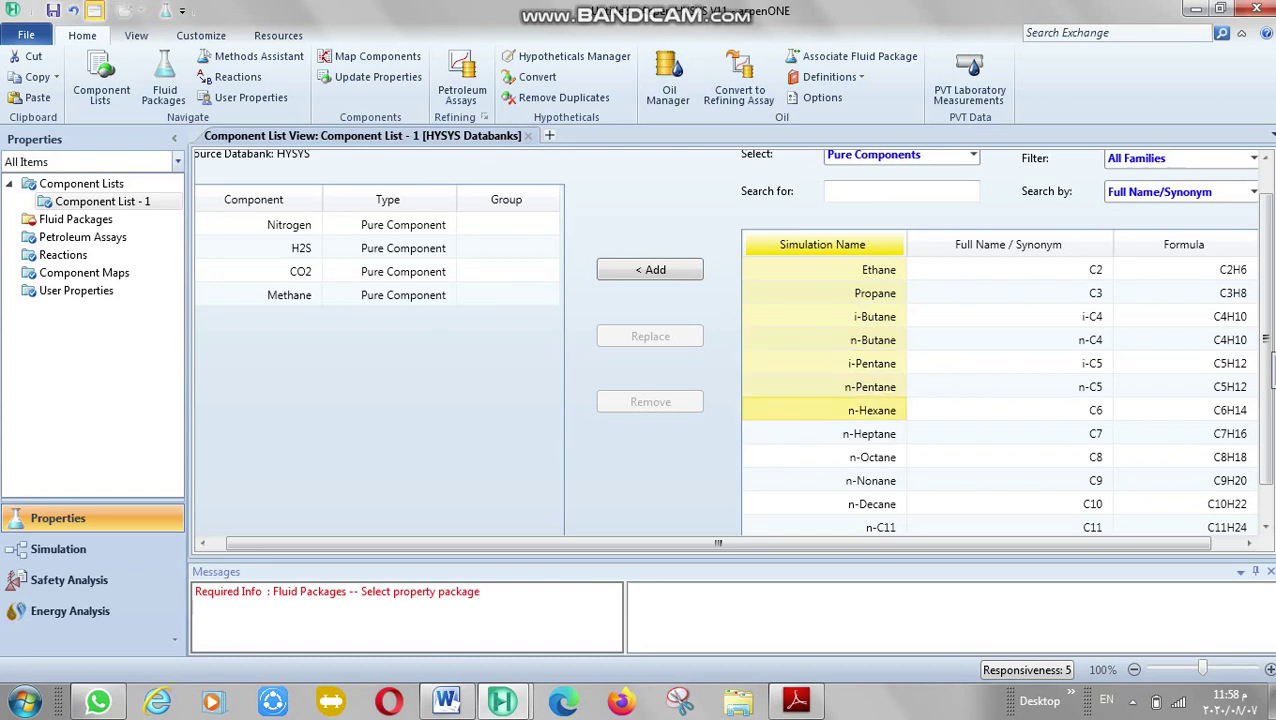
click(650, 269)
key(Return)
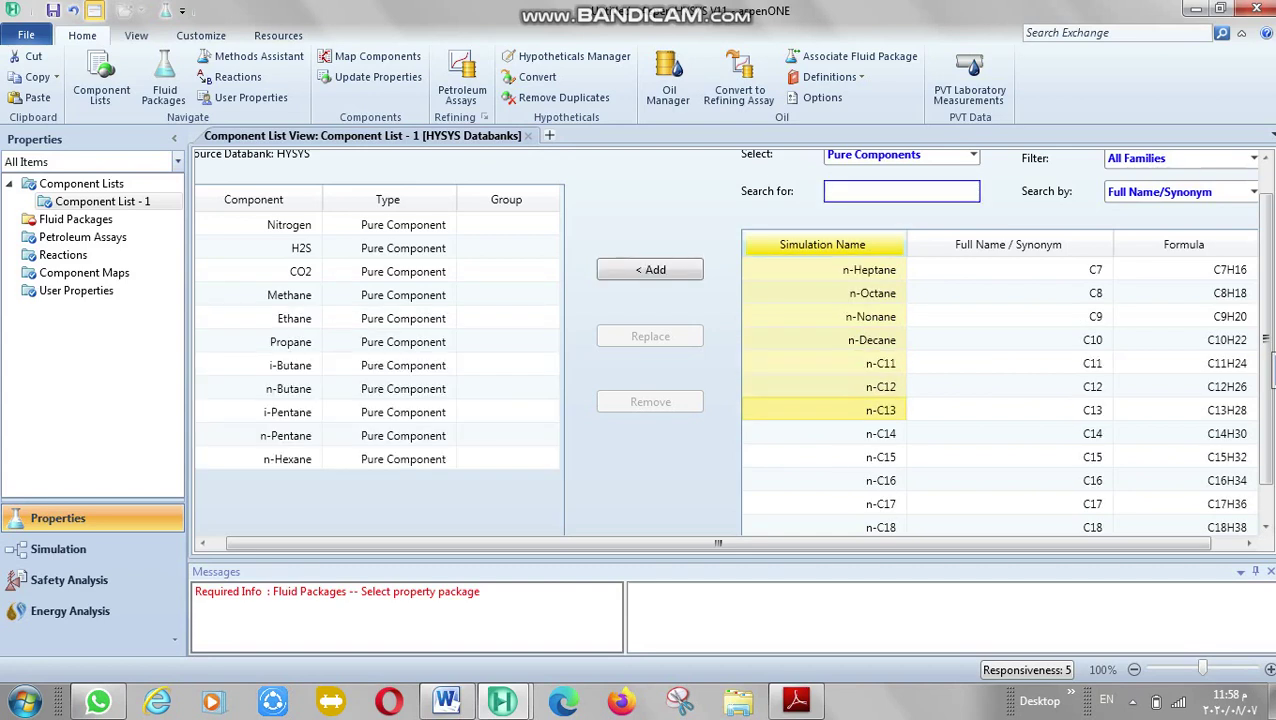
Search for H2O and EG and add water and ethylene glycol (EGlycol) to the component list.
text(h2o)
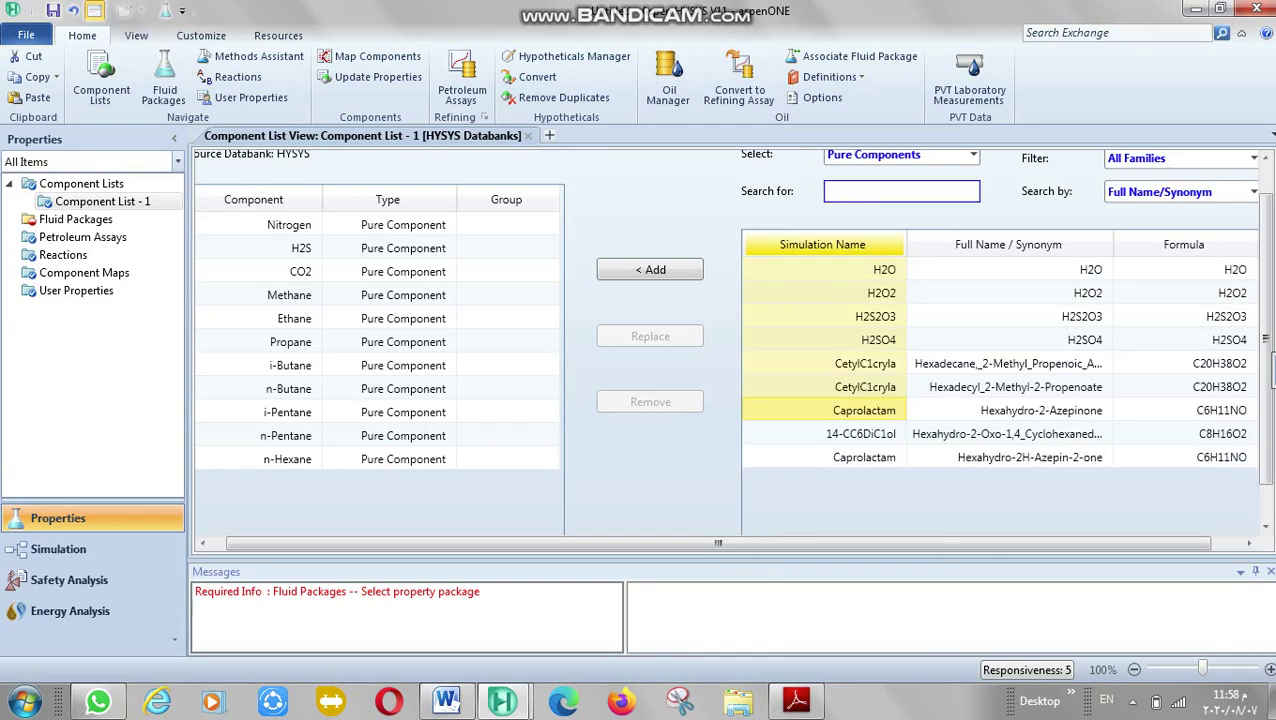
key(Return)
text(e)
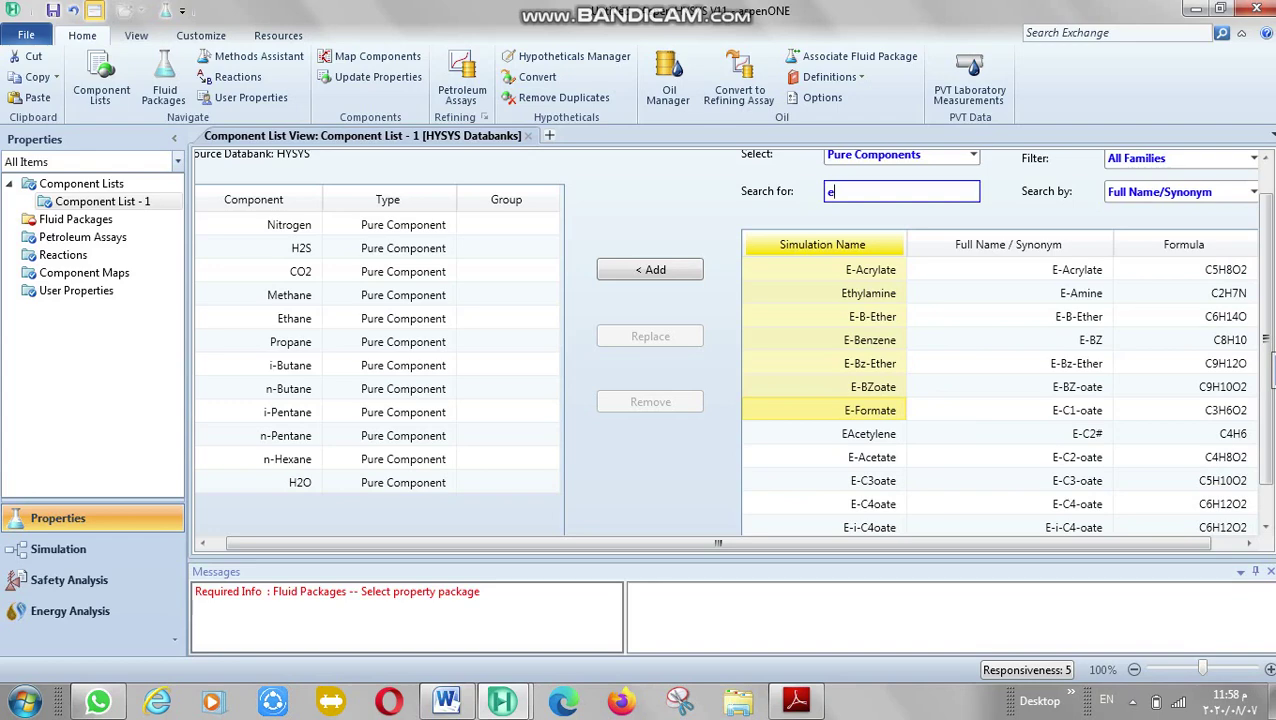
text(g)
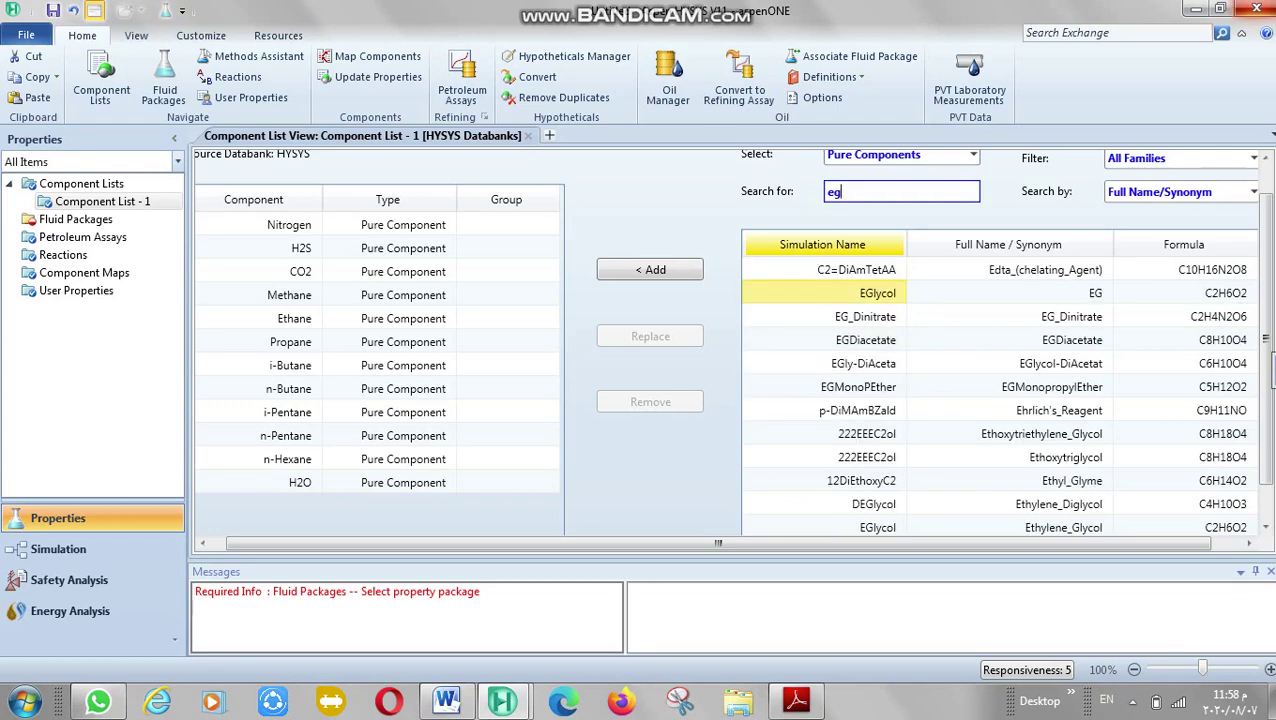
key(Return)
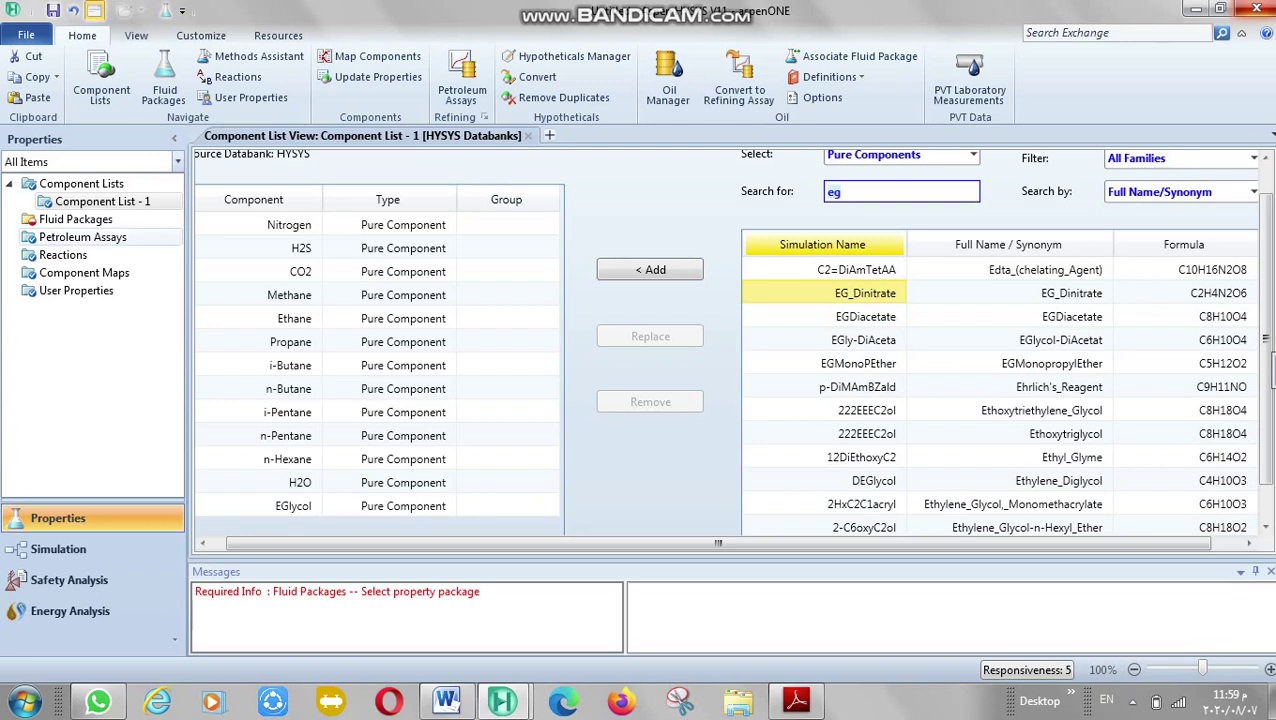
Add a fluid package for Component List - 1 and choose Peng-Robinson as its property package.
click(75, 219)
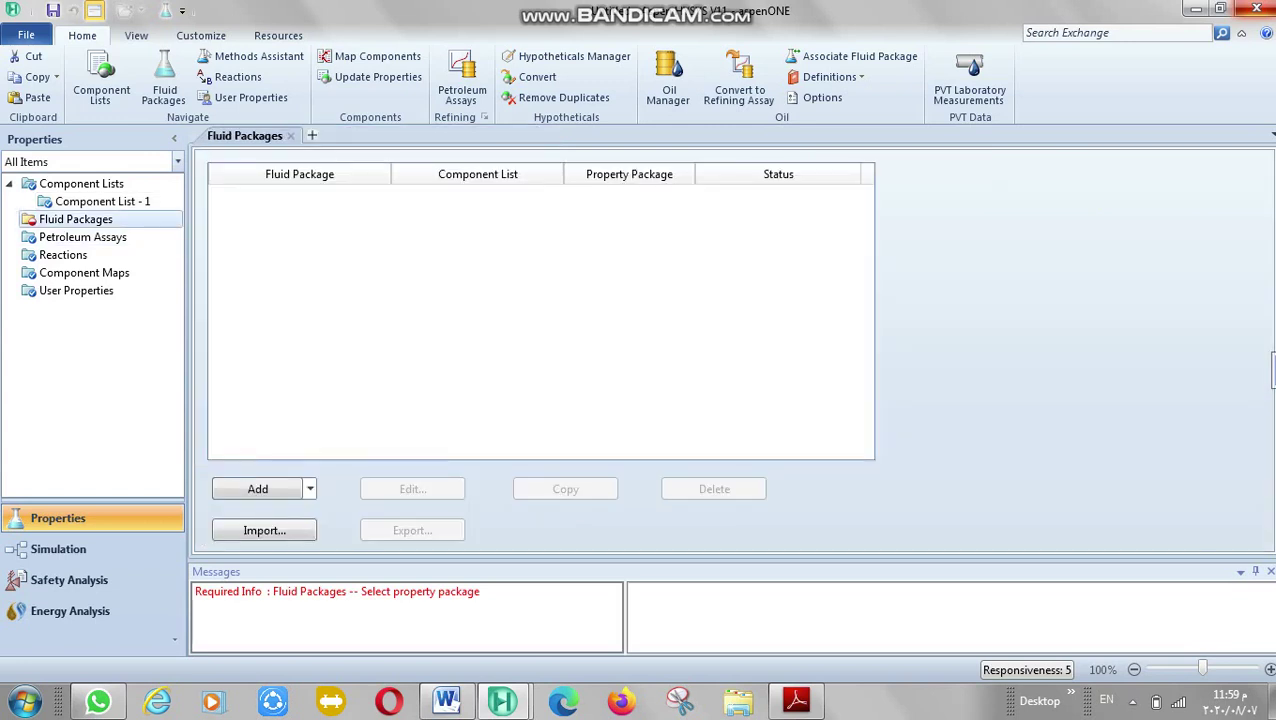
click(257, 489)
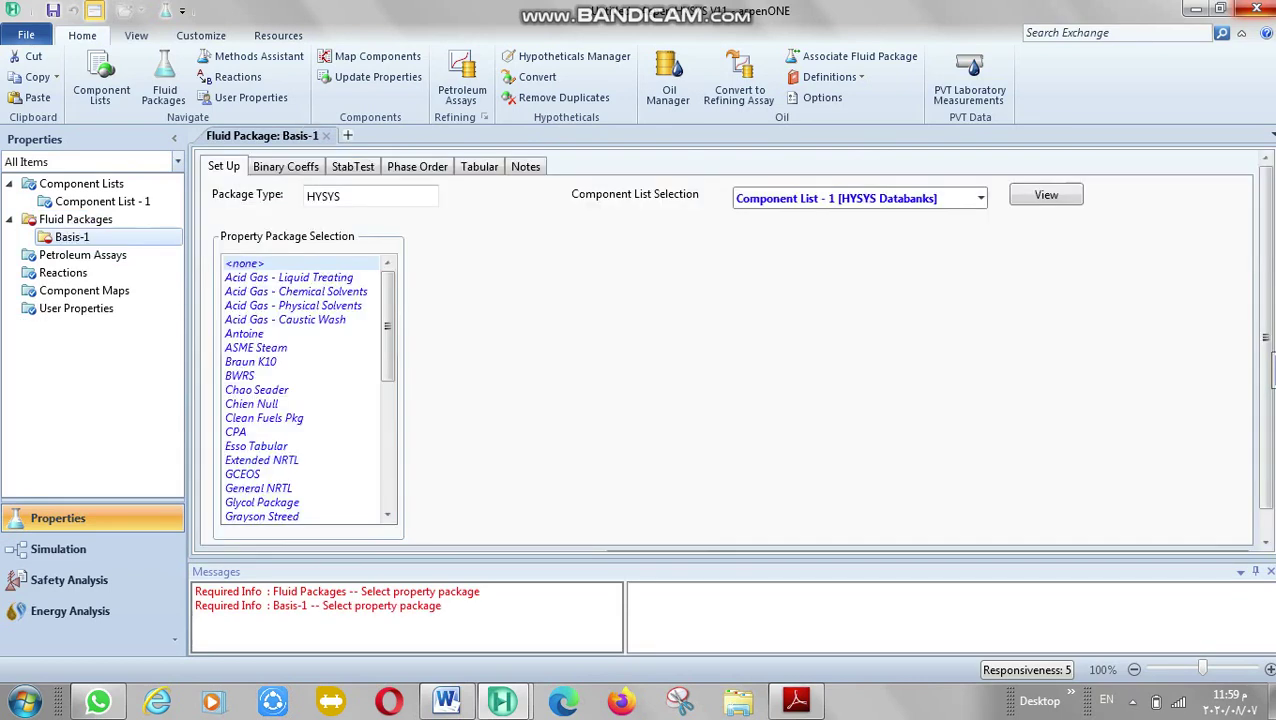
scroll(304, 388, down, 10)
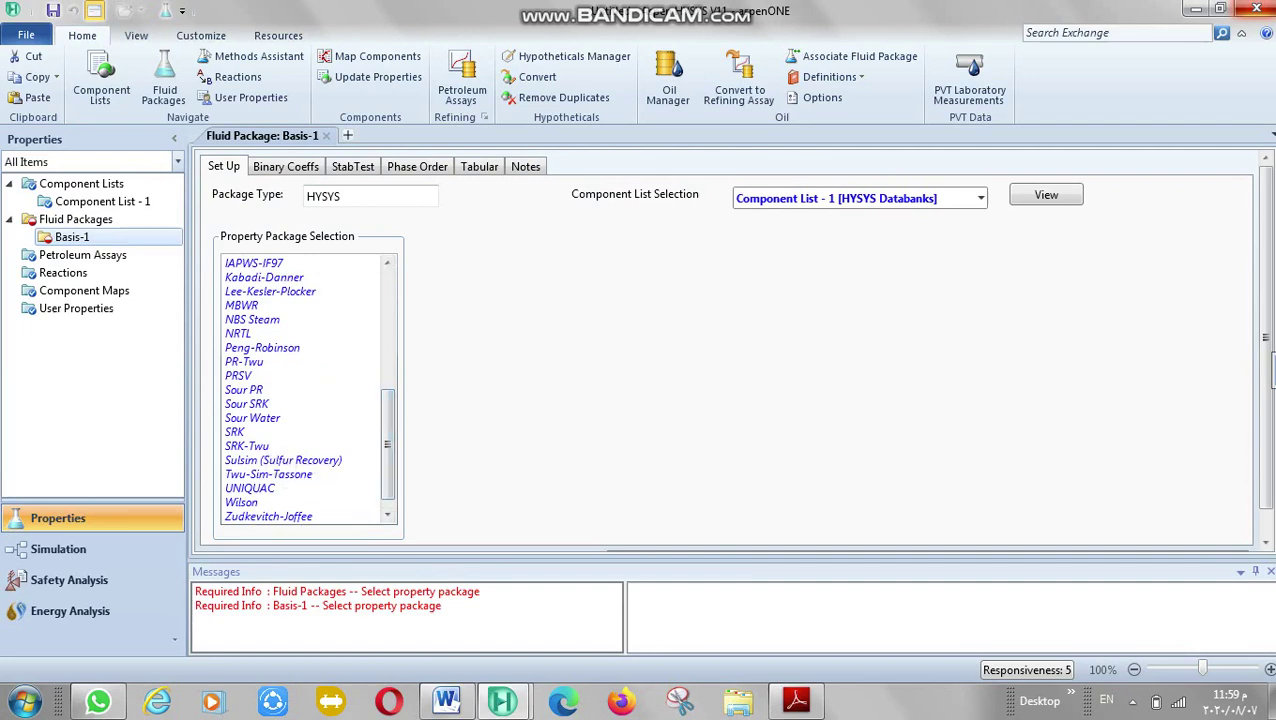
click(262, 347)
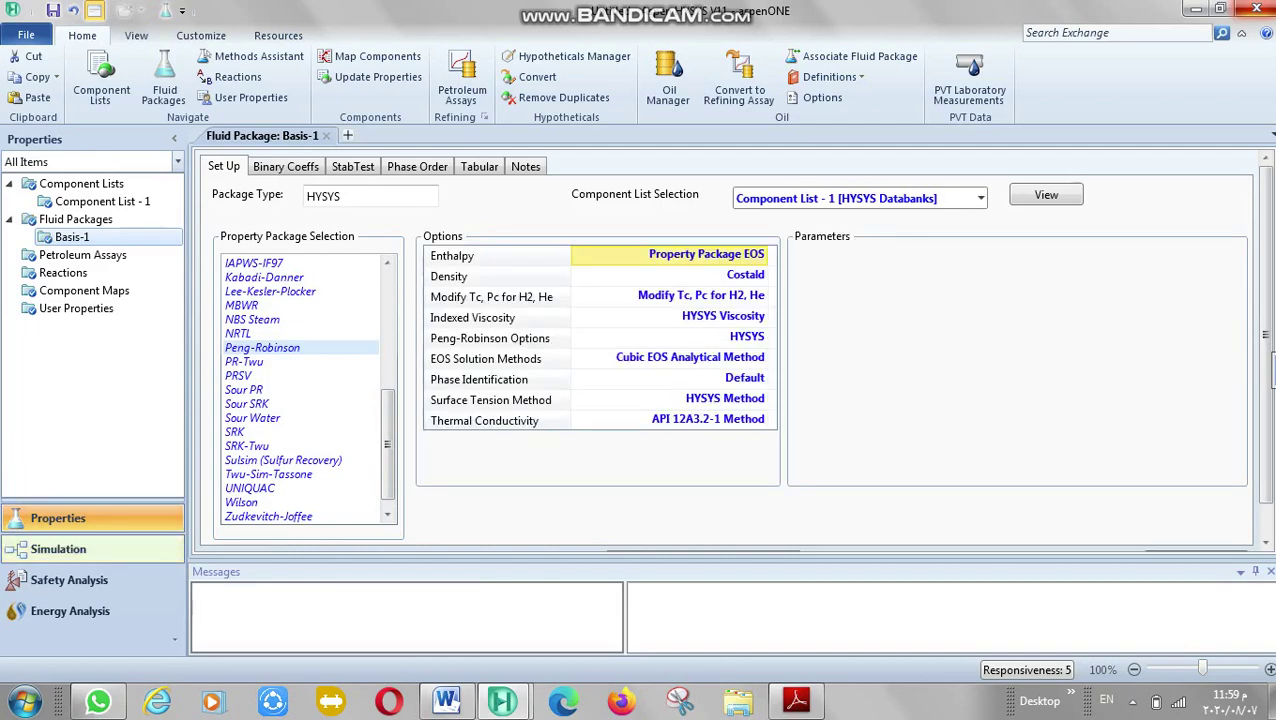
Enter the simulation environment and place four material streams in a vertical column on the flowsheet.
click(58, 549)
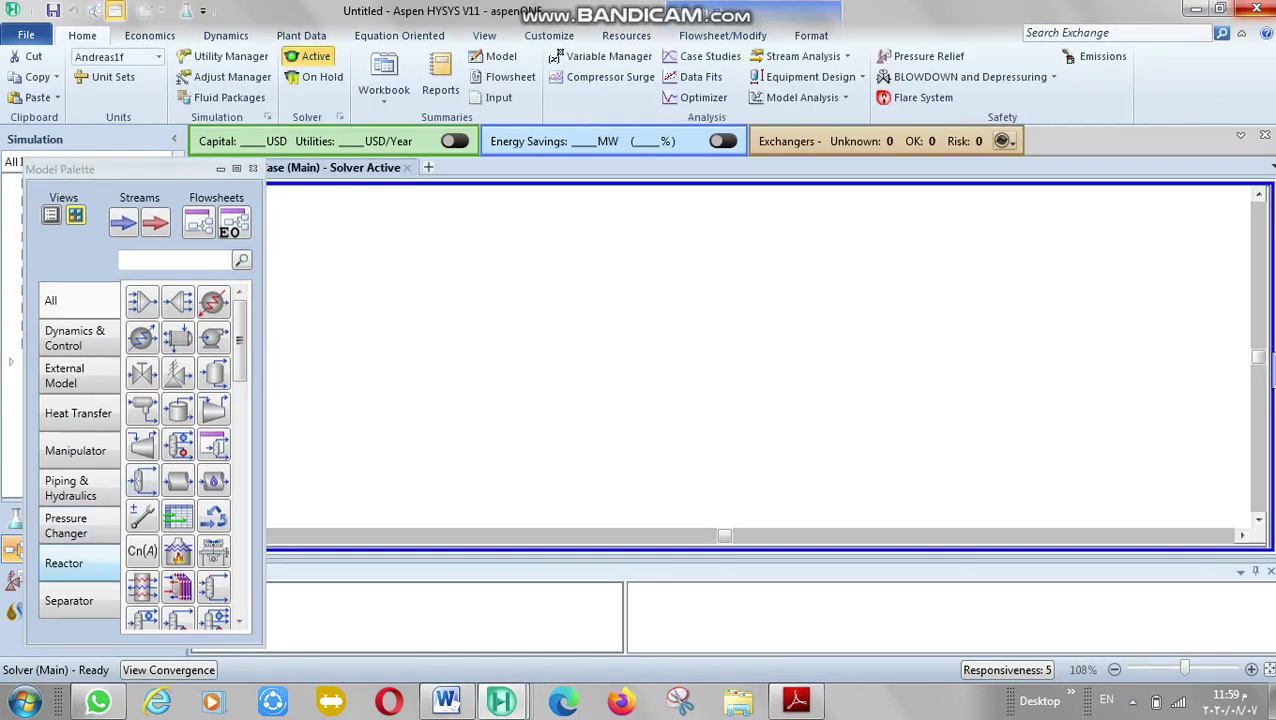
click(123, 222)
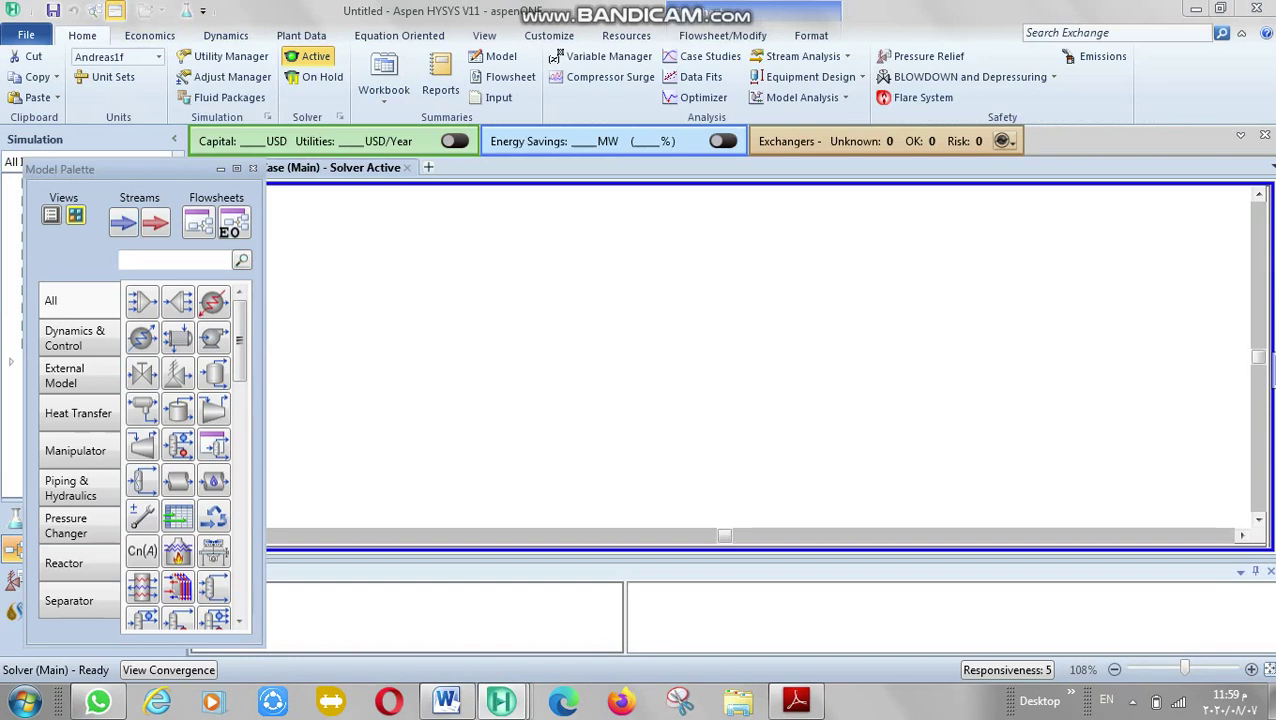
click(360, 296)
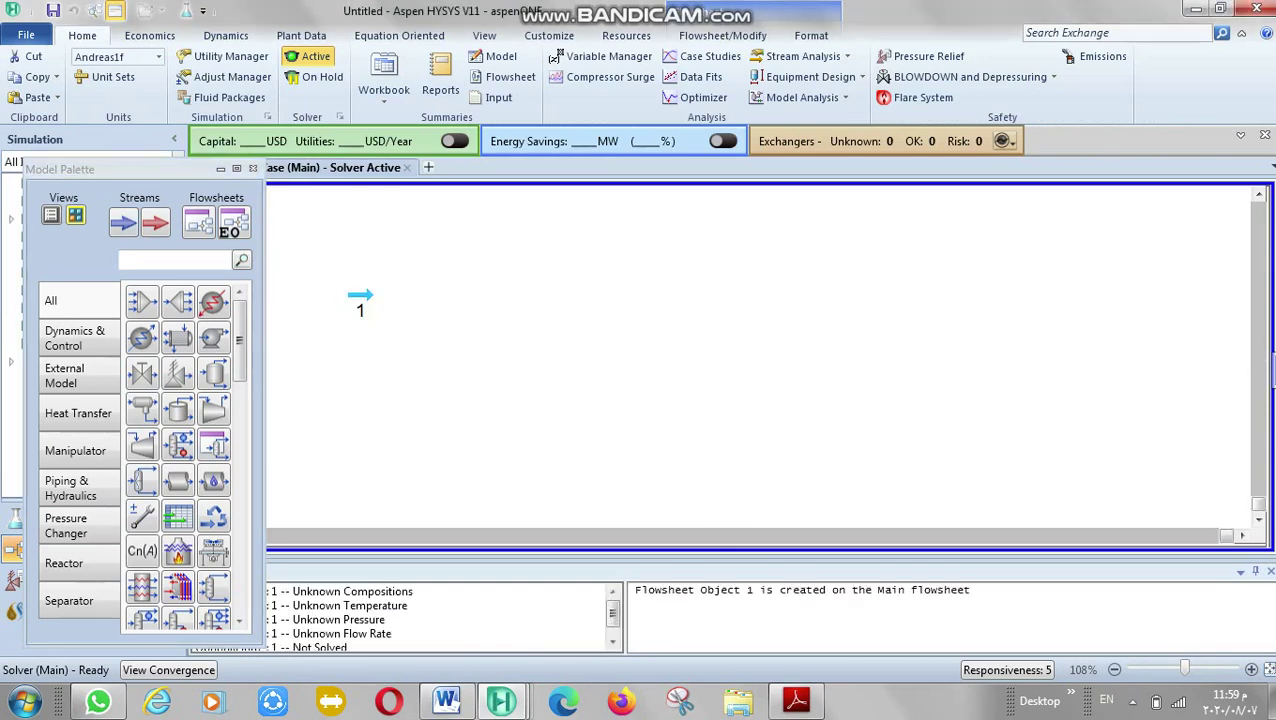
click(123, 222)
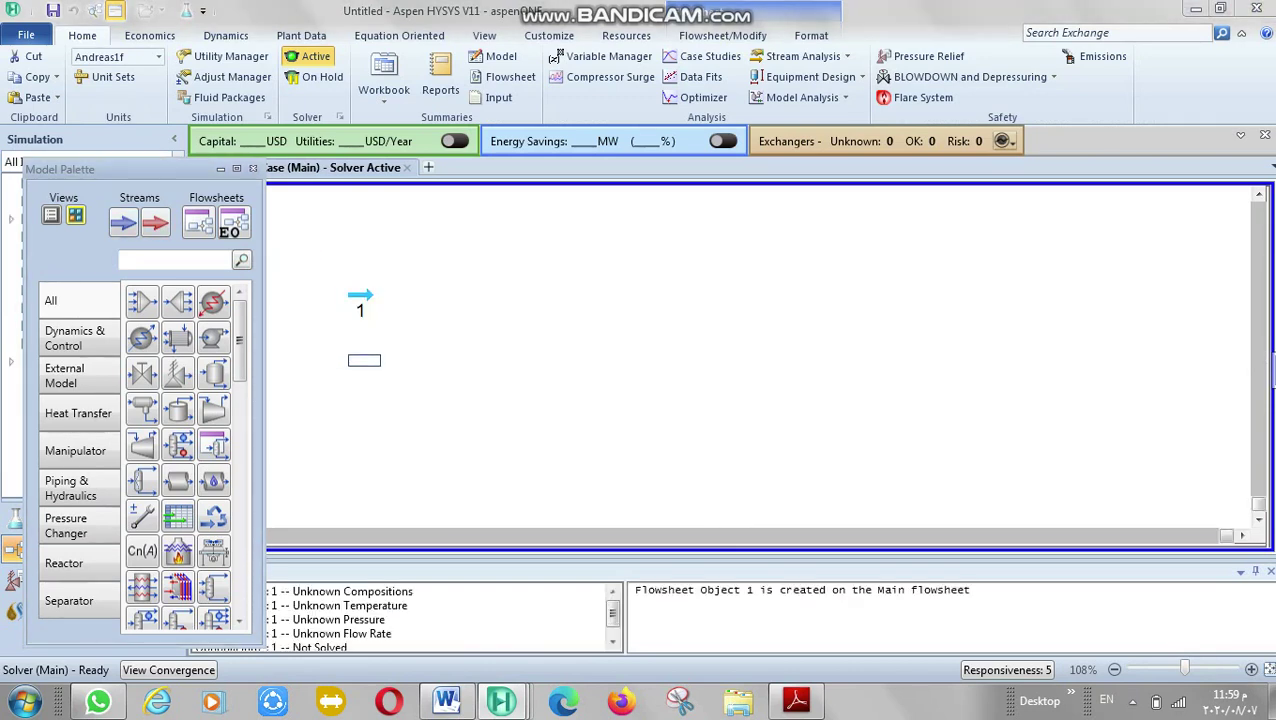
click(365, 348)
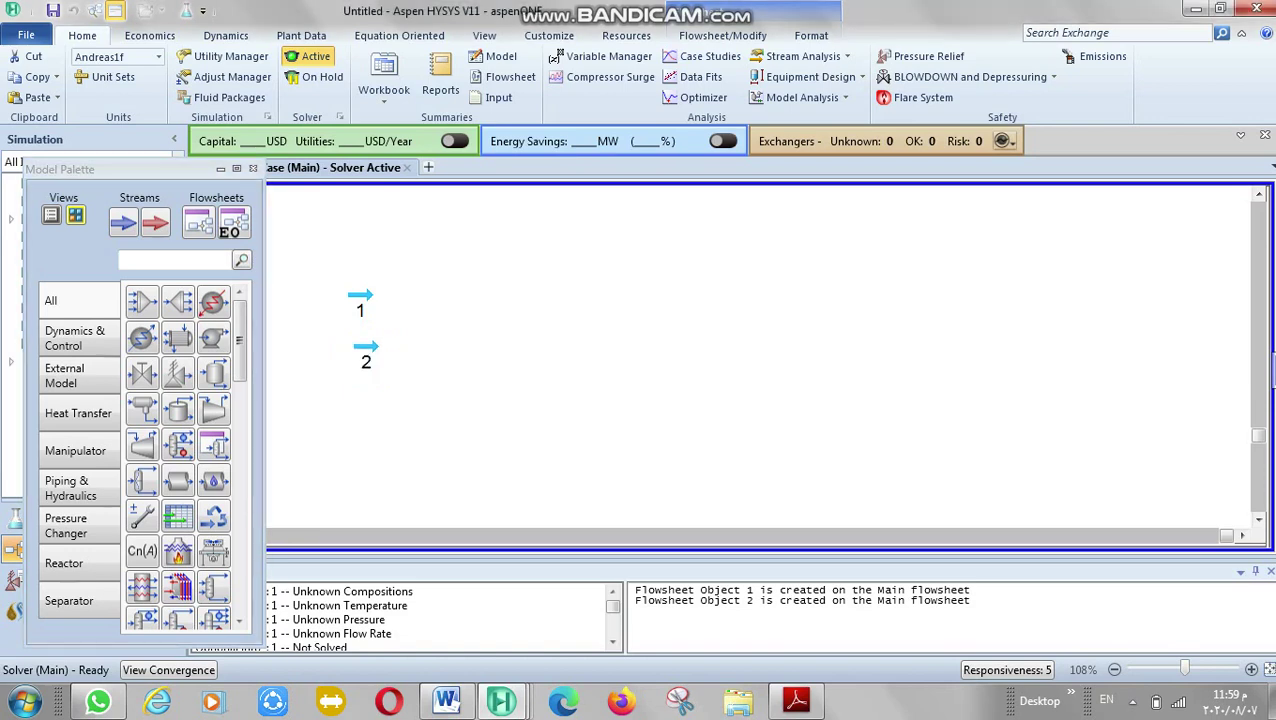
click(123, 222)
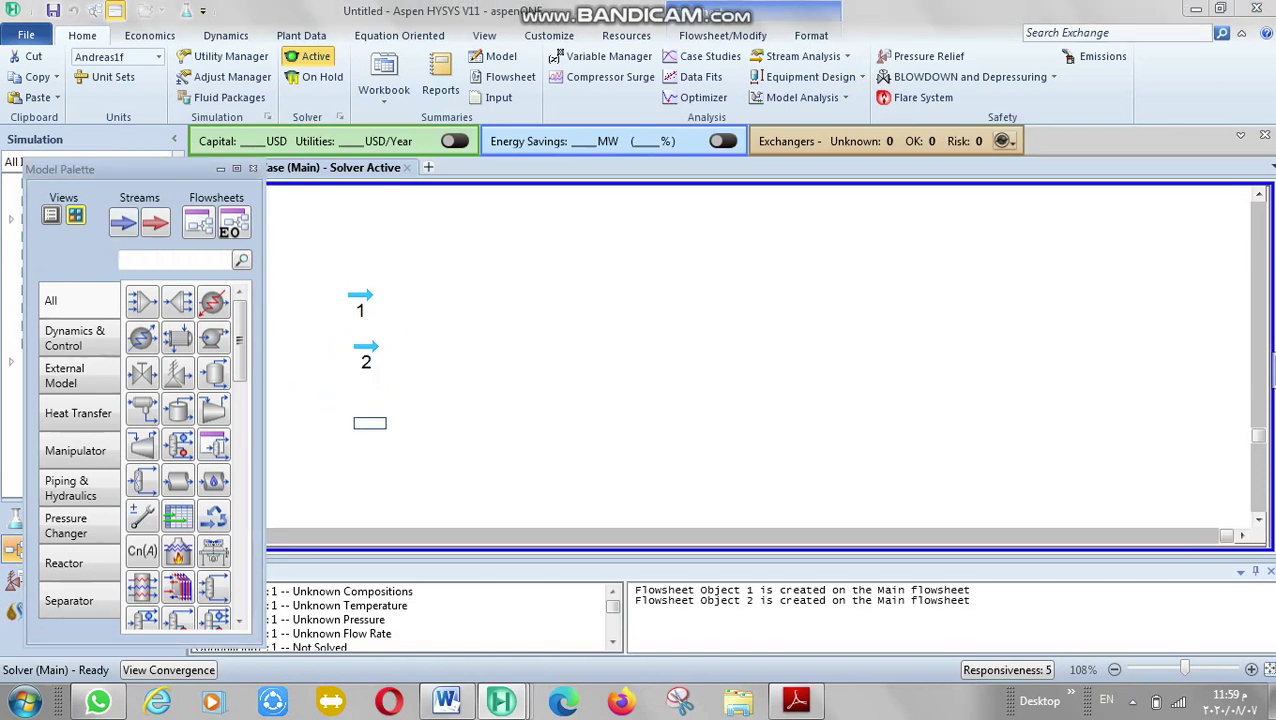
click(360, 410)
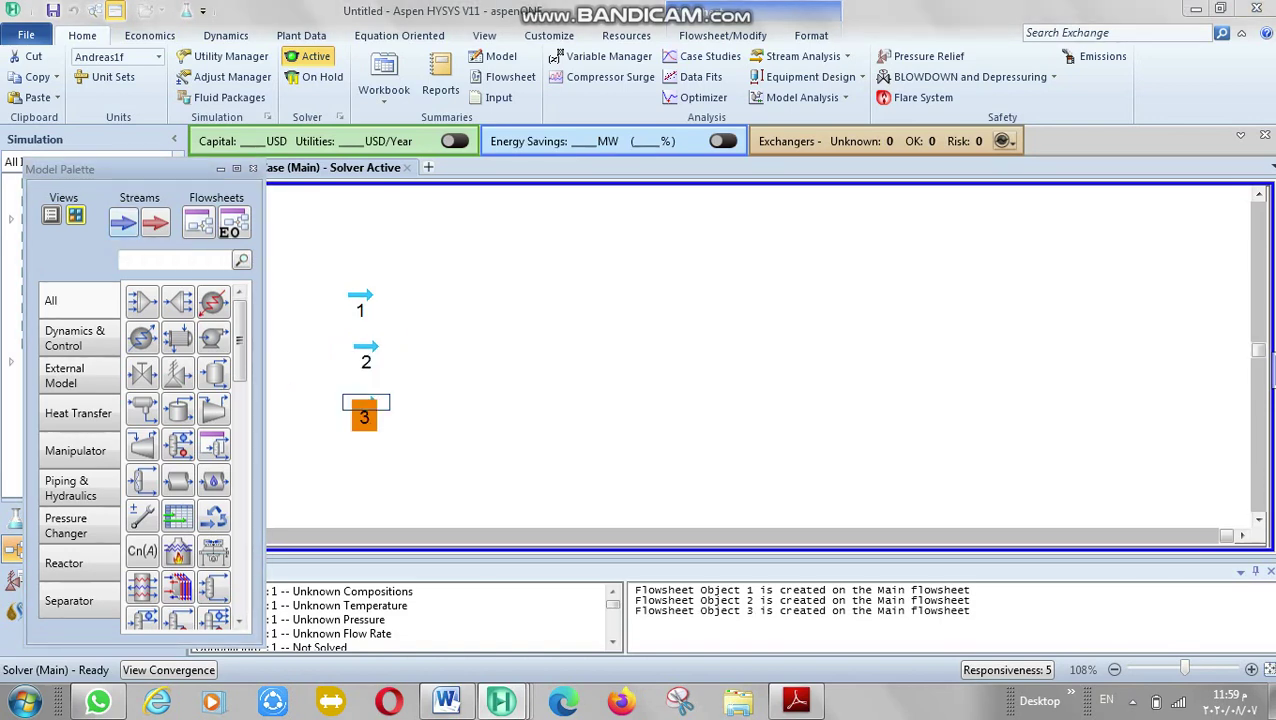
click(360, 464)
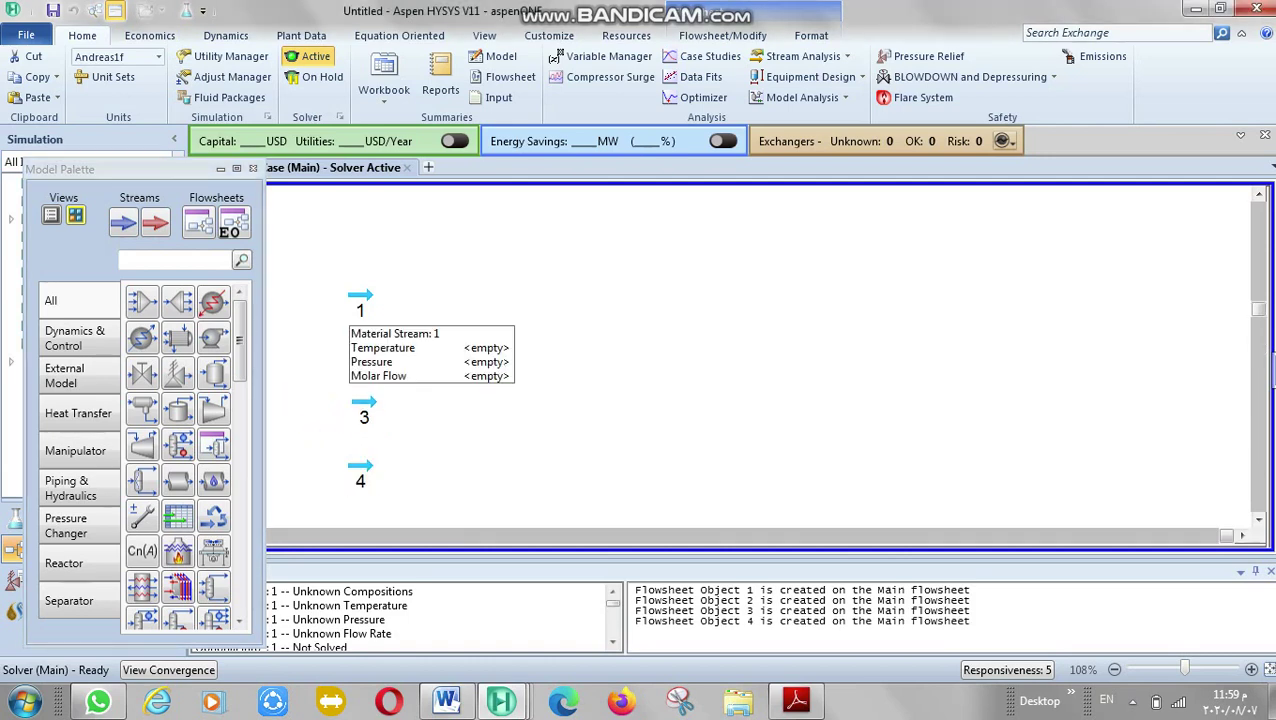
Open material stream 1 and rename it well1.
click(360, 296)
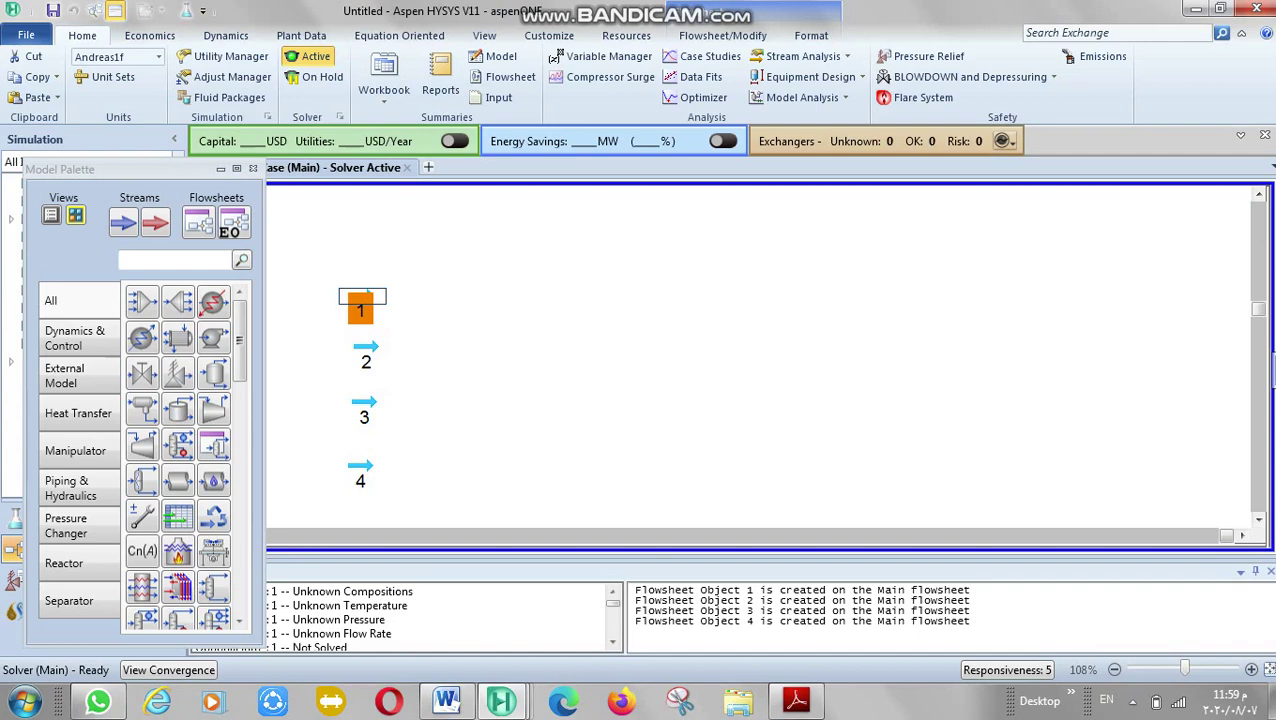
double_click(360, 307)
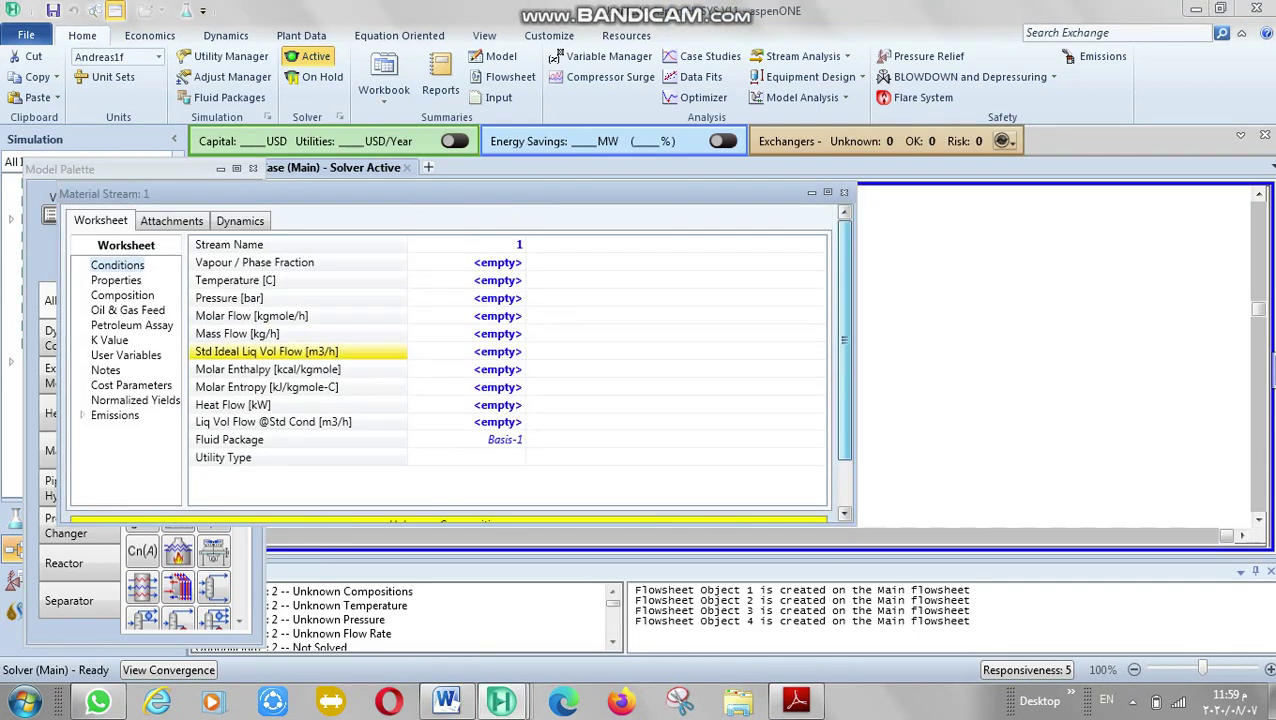
click(466, 244)
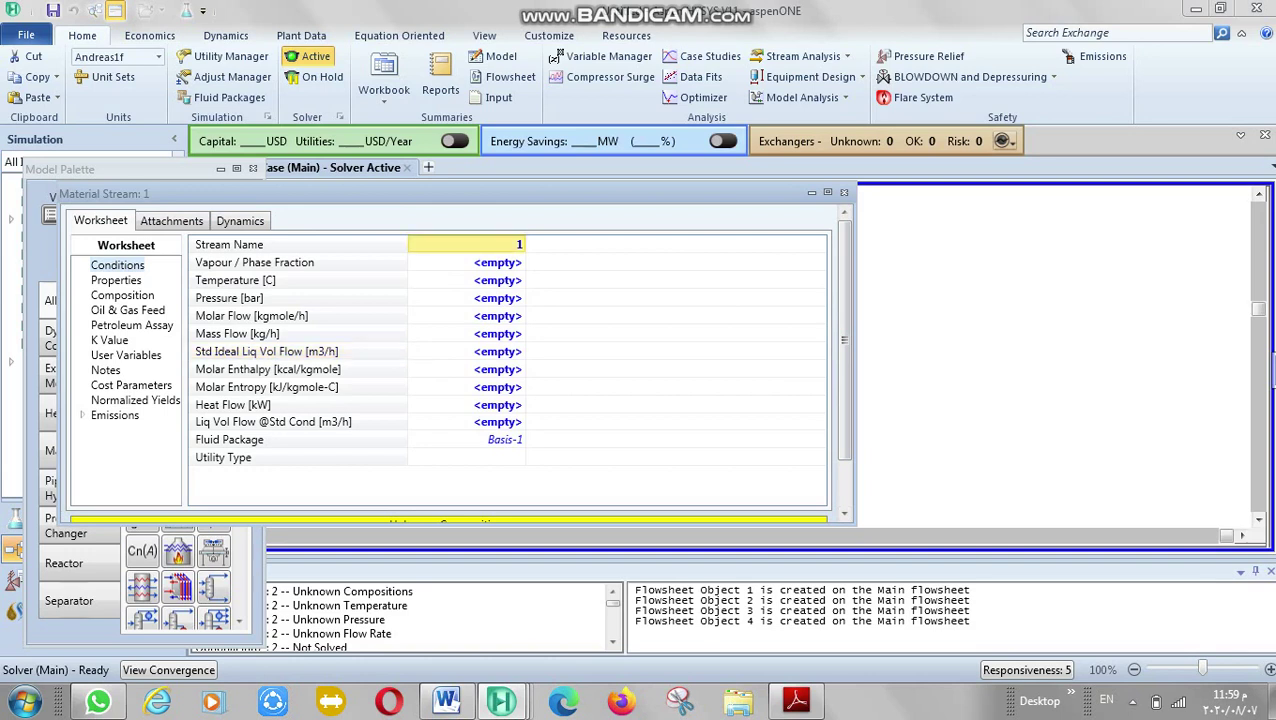
text(we)
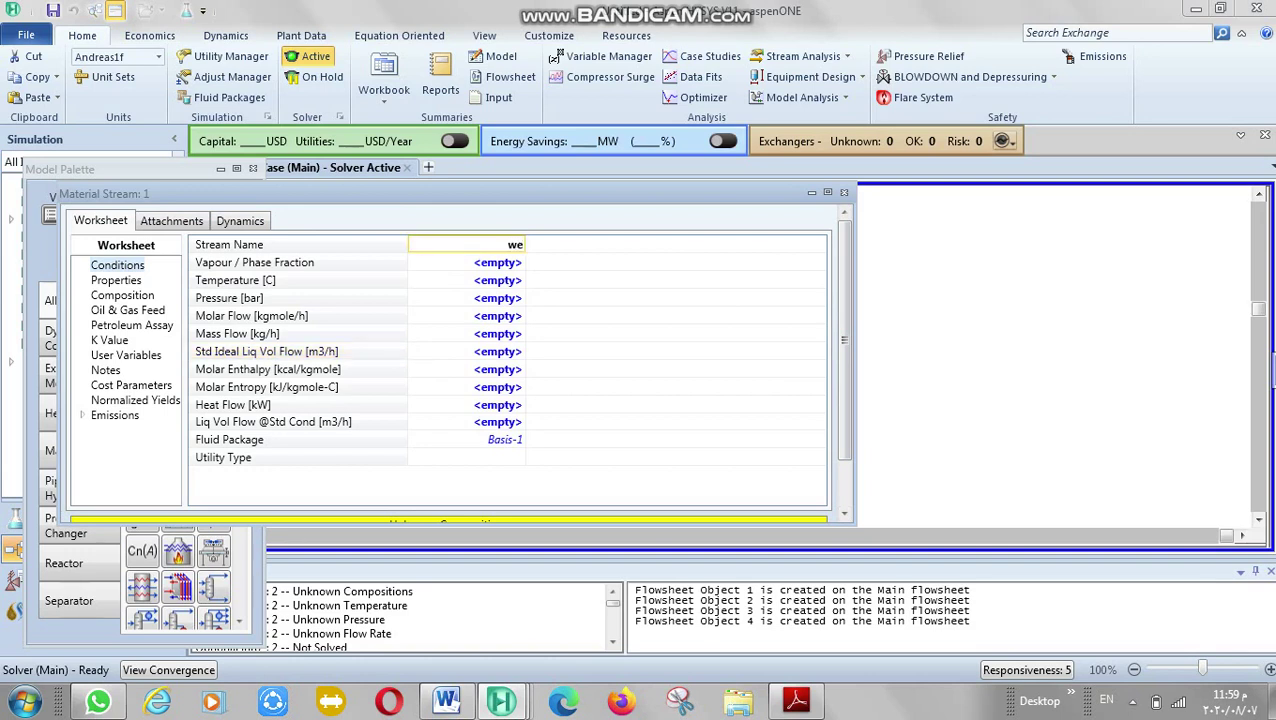
text(ll1)
key(Return)
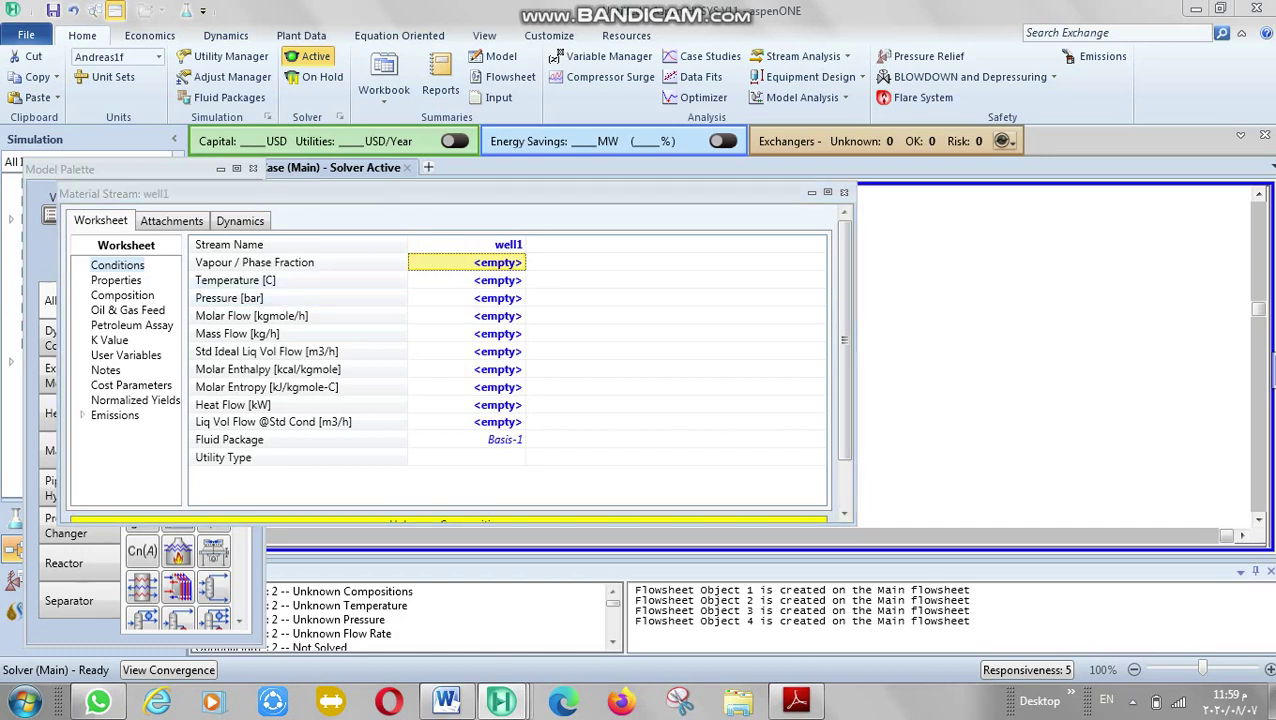
Set the well1 stream's temperature to 90 C and its mass flow to 5000 kg/h.
click(466, 280)
text(90)
key(Return)
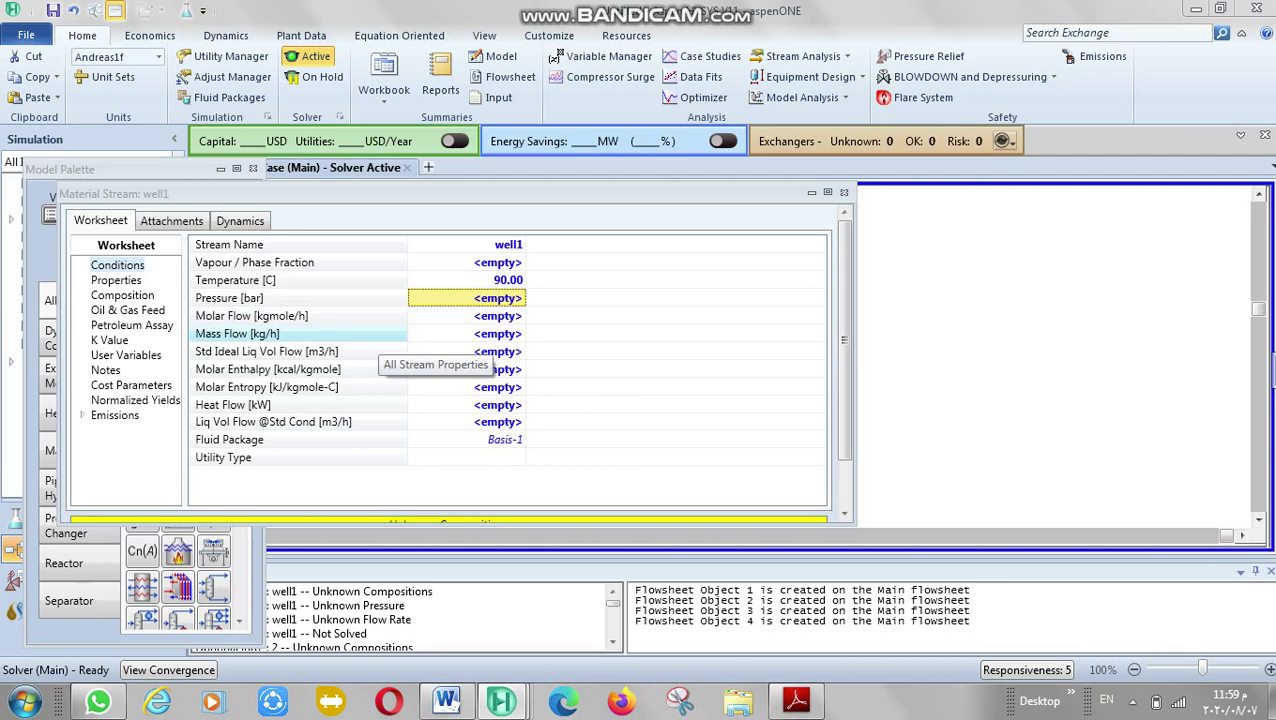
key(Down)
key(Down)
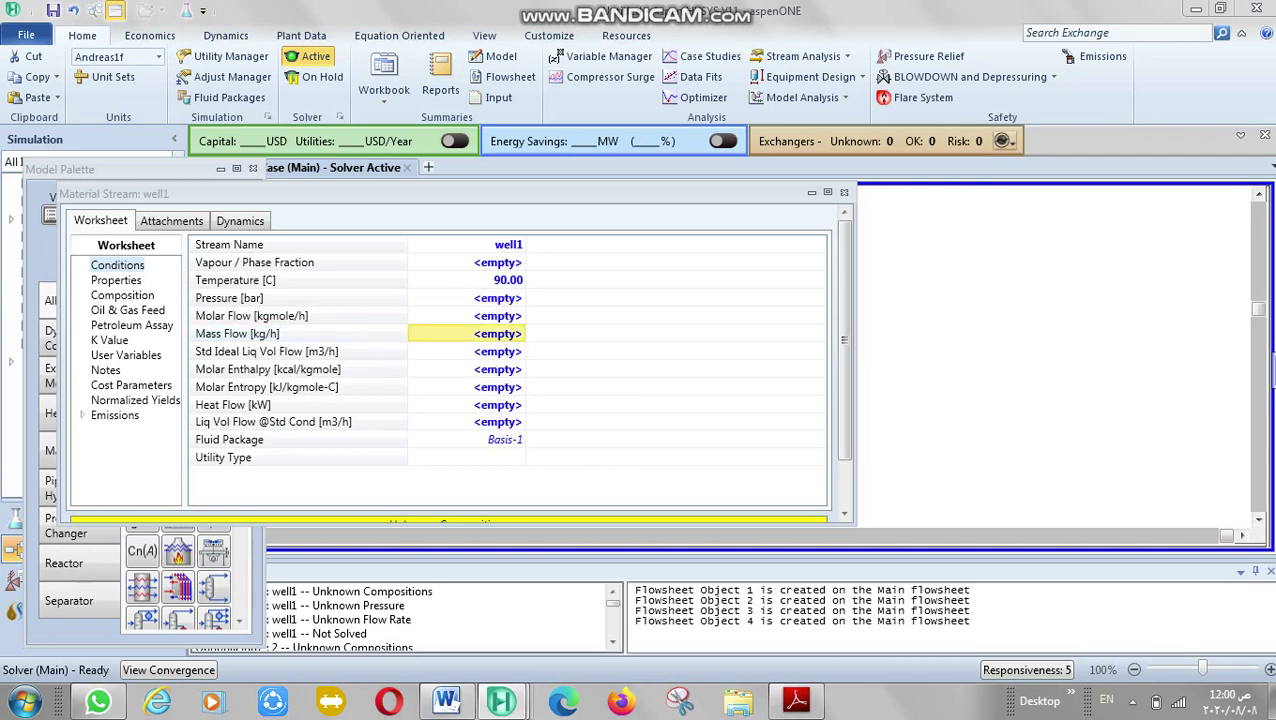
text(5000)
key(Return)
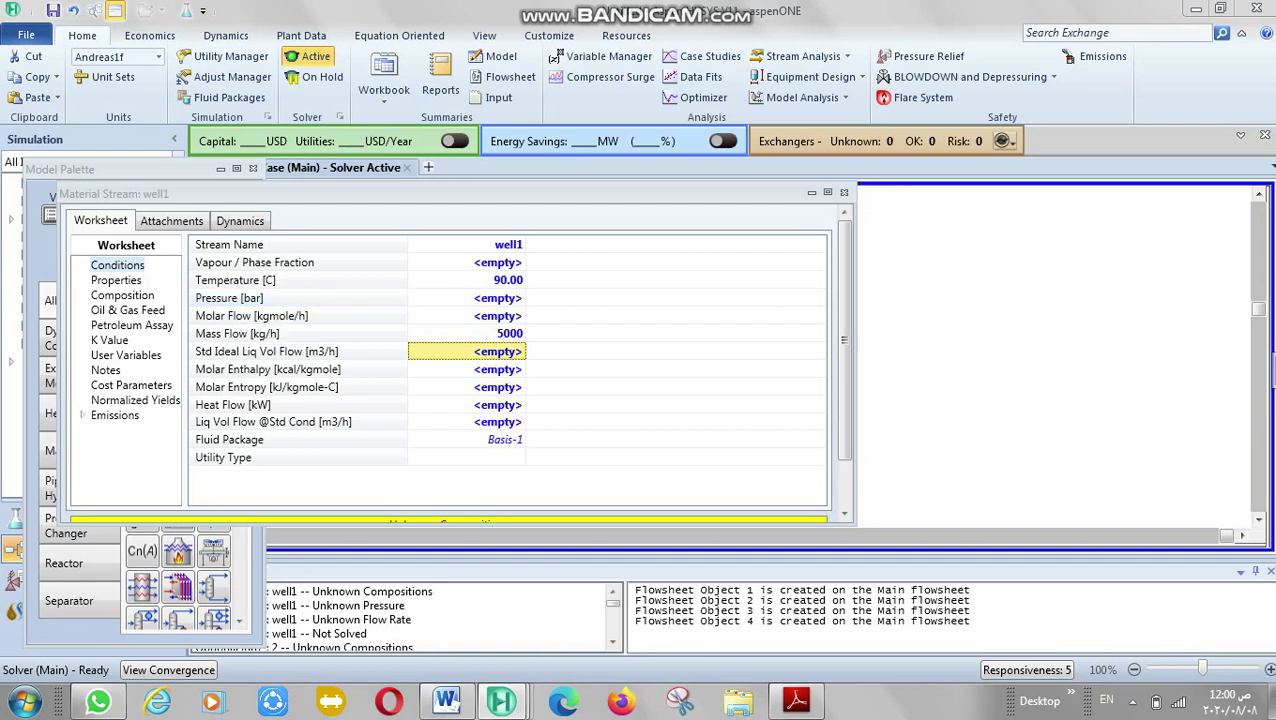
Start the well1 stream's composition with mole fractions of 0.0023 for Nitrogen, 0.0215 for H2S and 0.0044 for CO2.
click(122, 295)
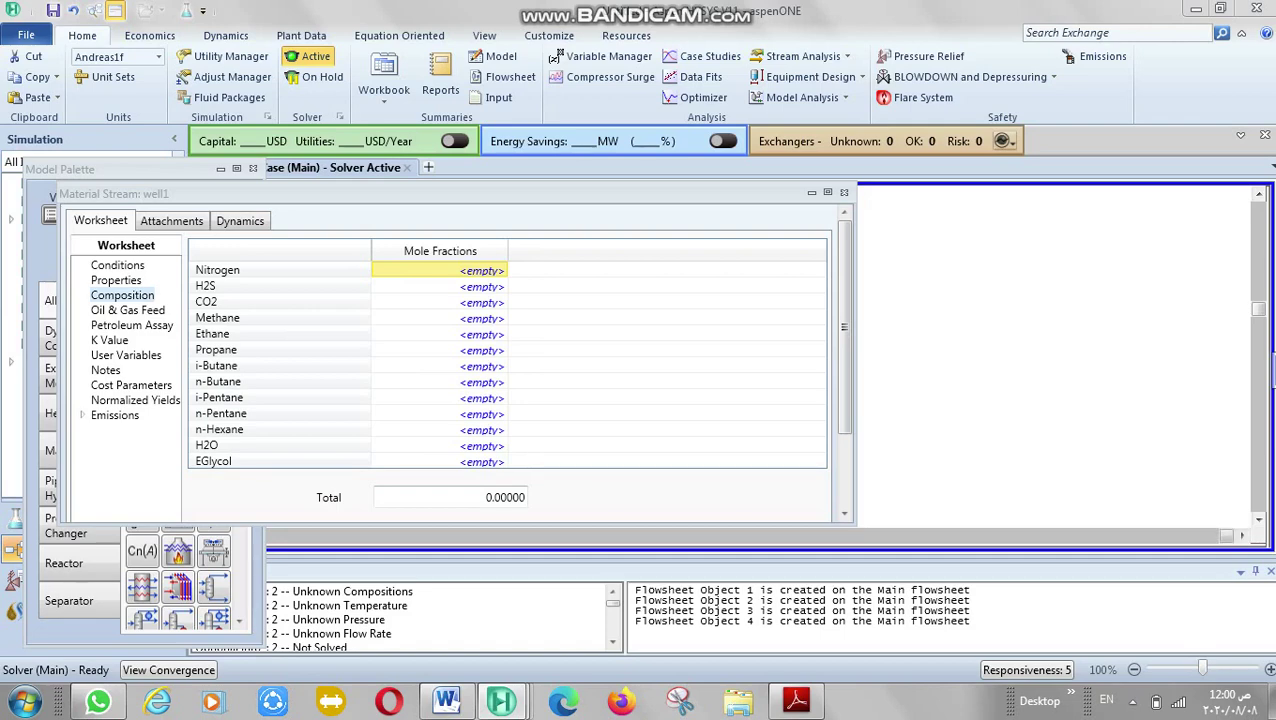
drag(450, 193, 441, 65)
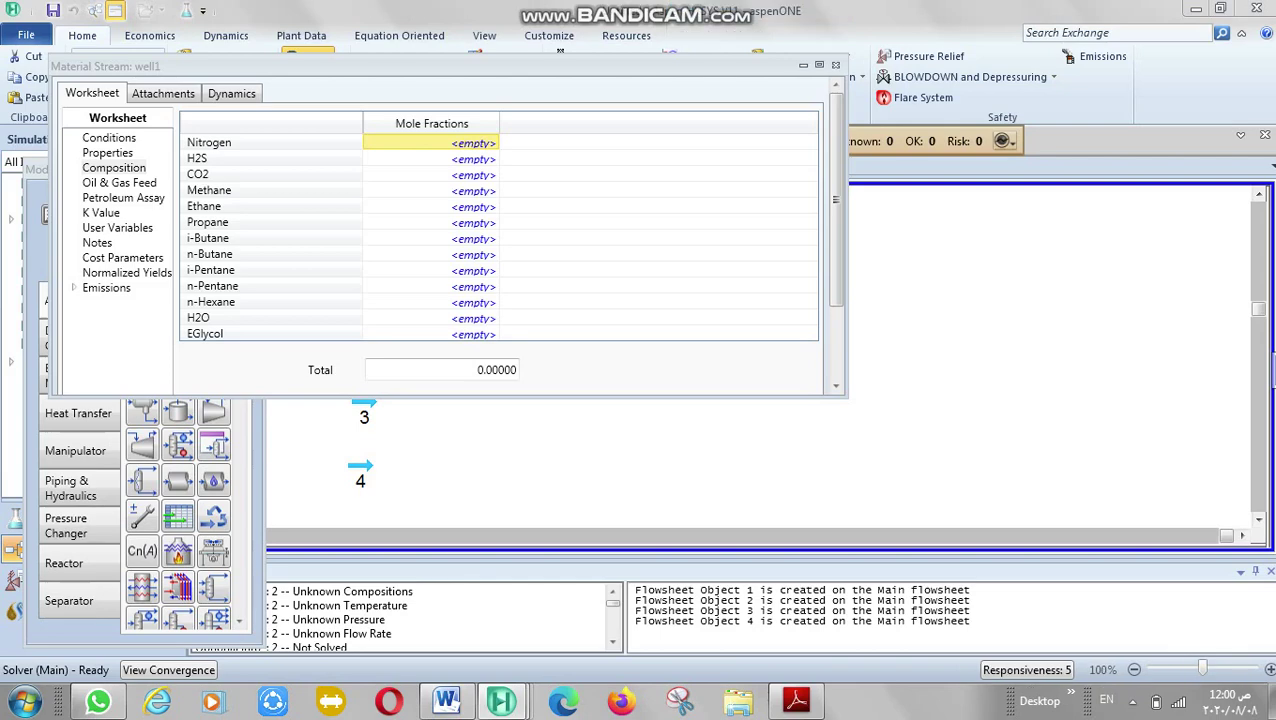
key(Down)
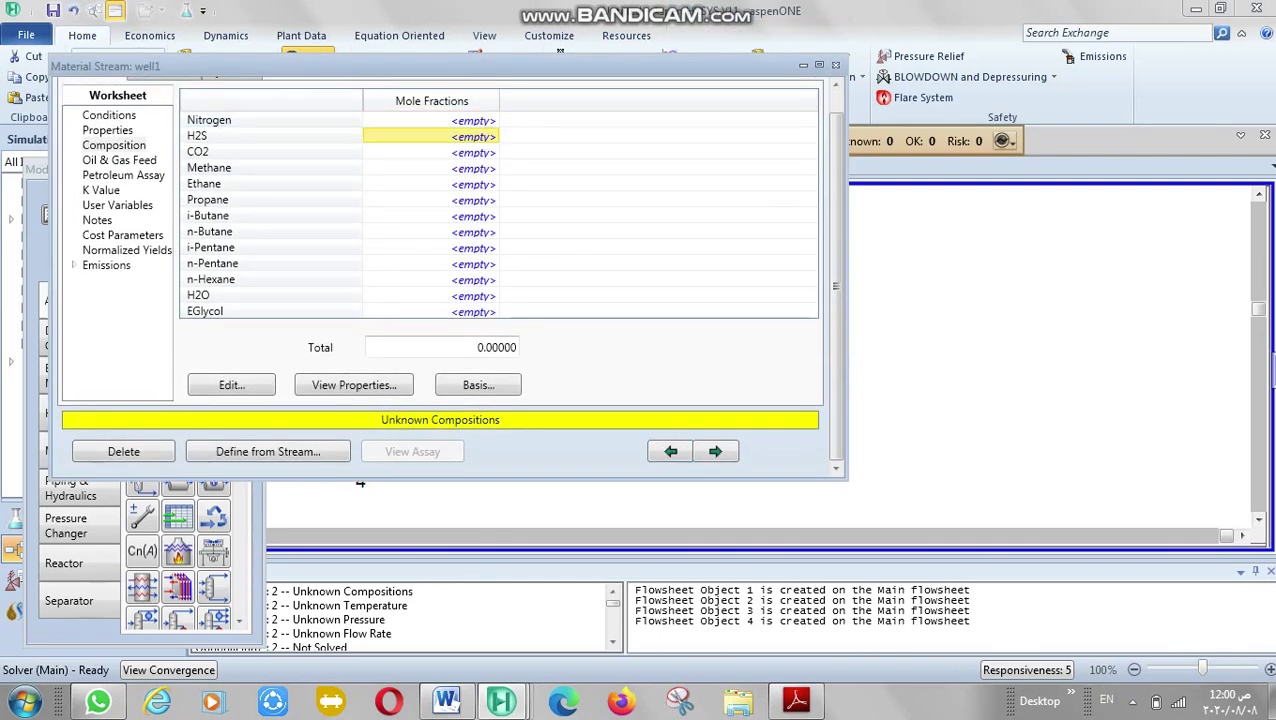
key(Up)
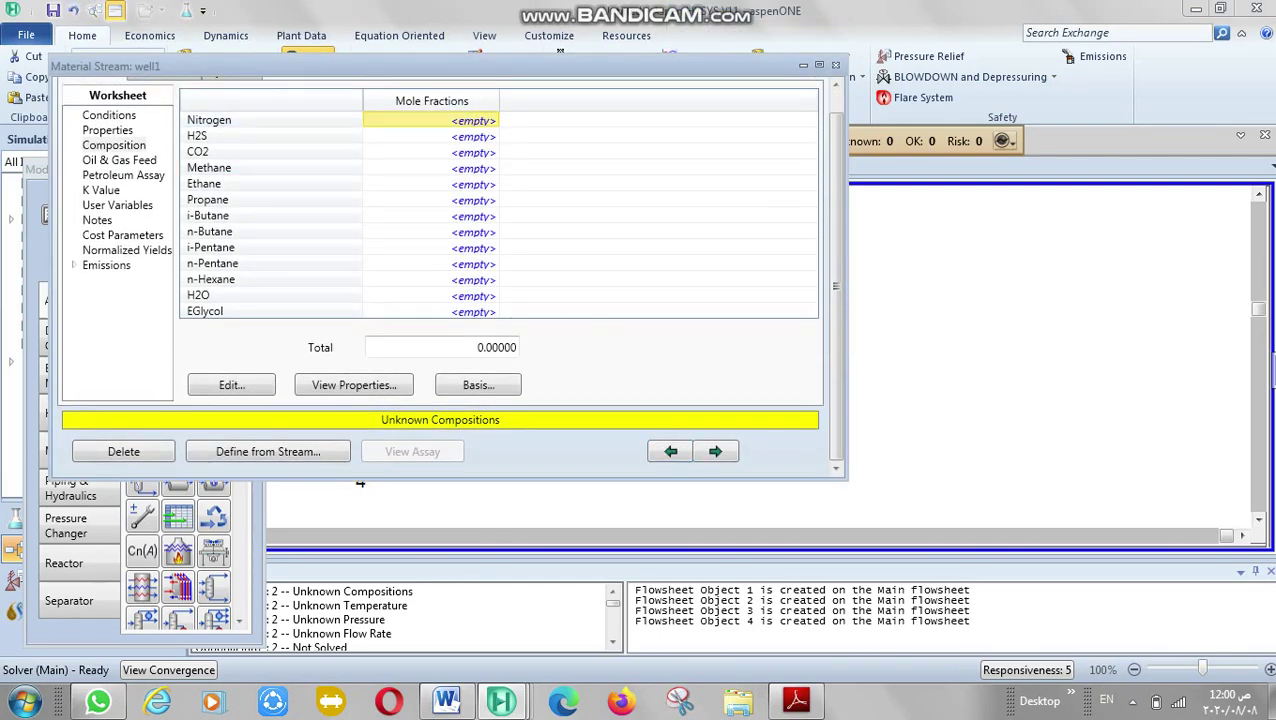
text(0.0023)
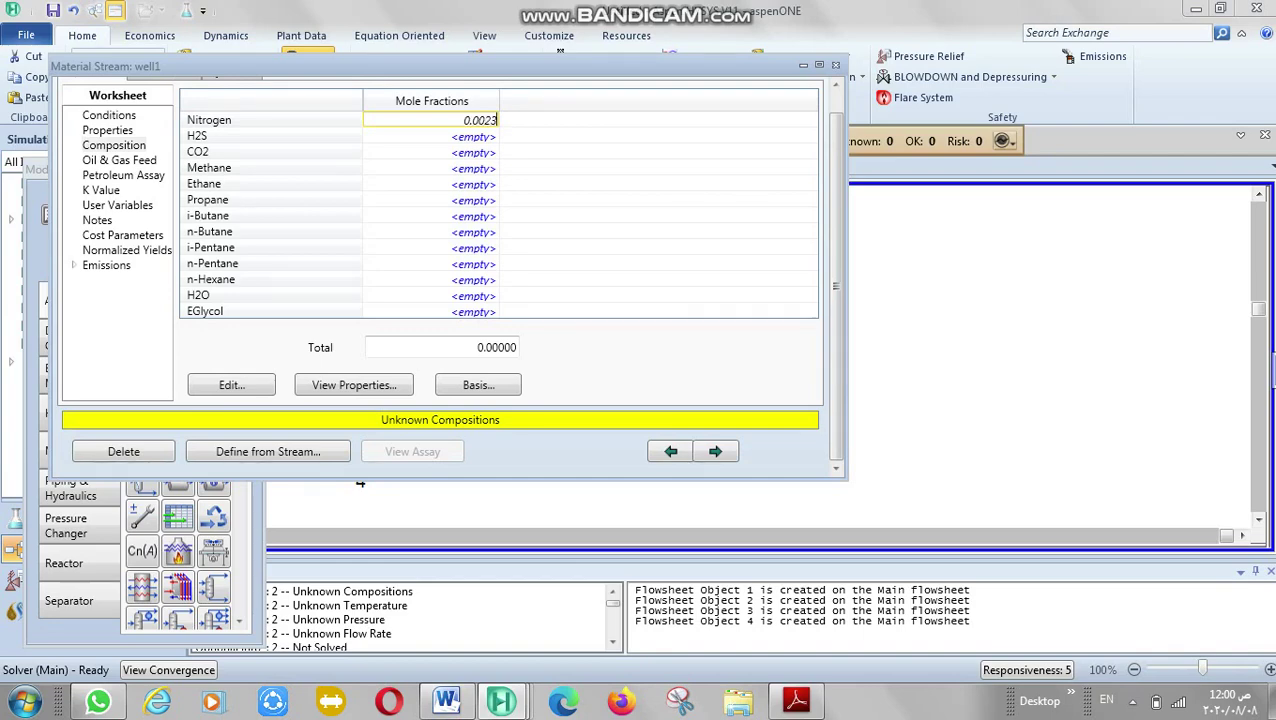
key(Return)
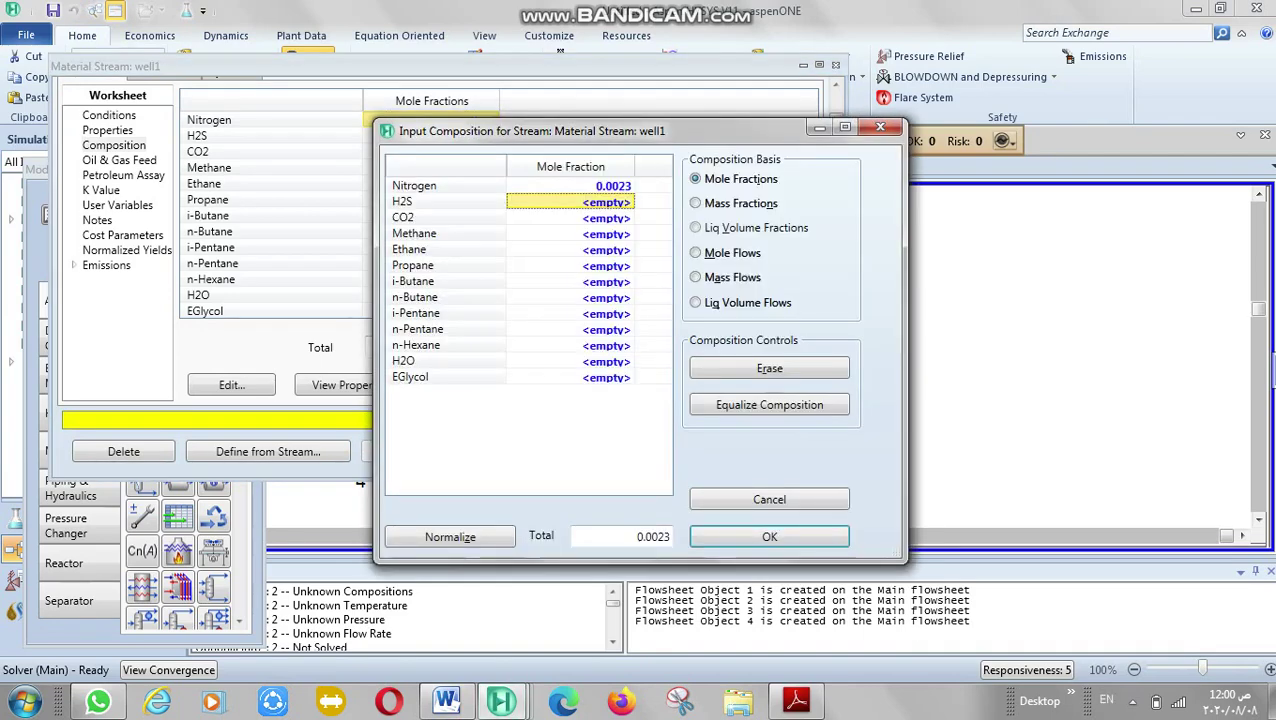
text(0.0215)
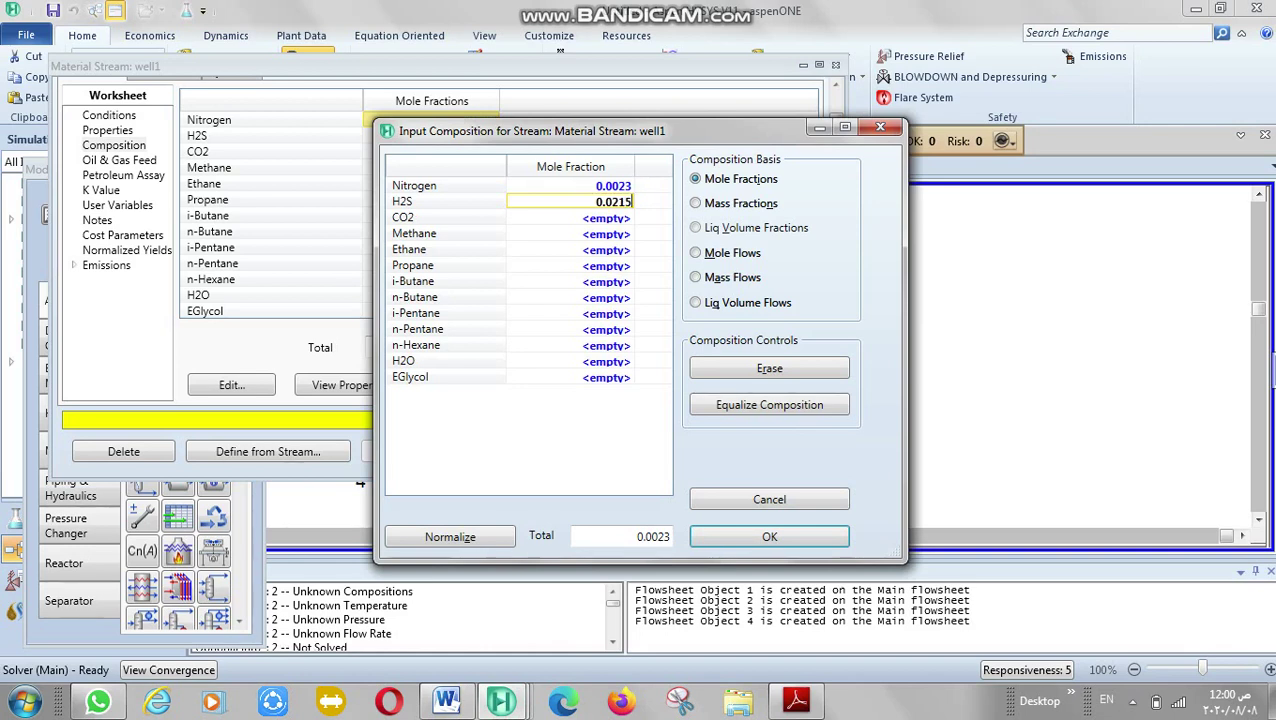
key(Return)
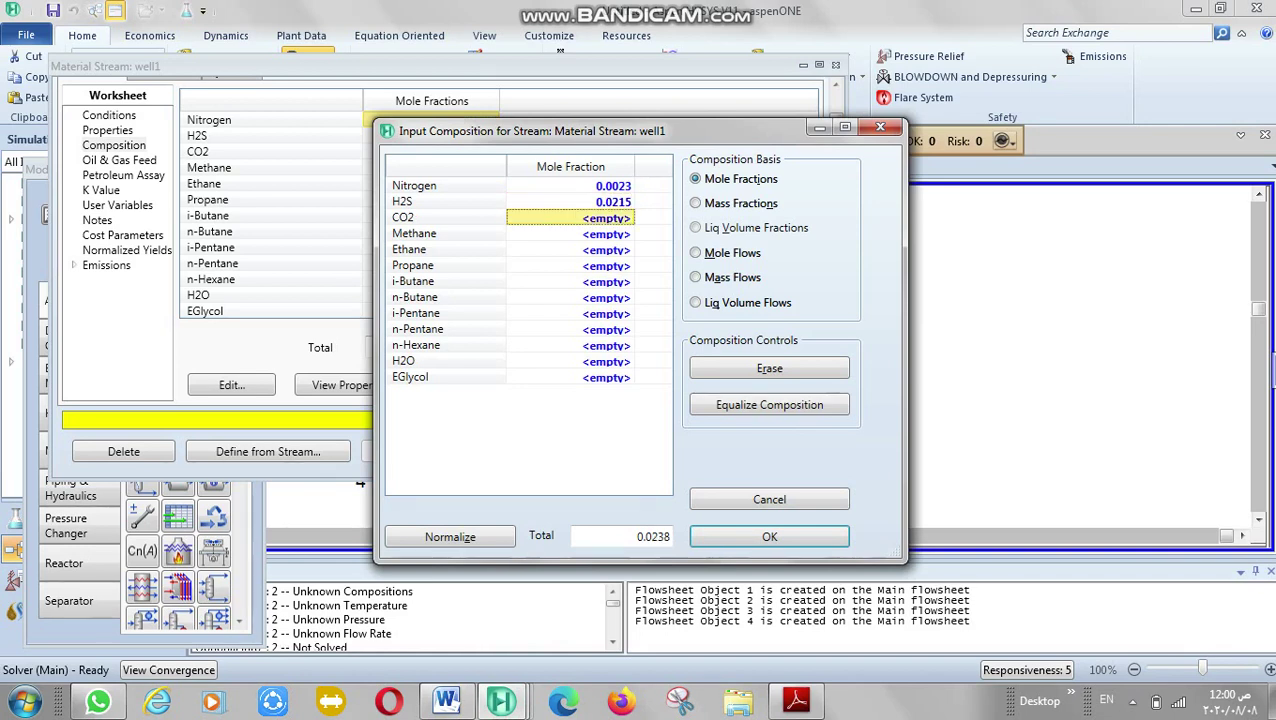
text(0.0044)
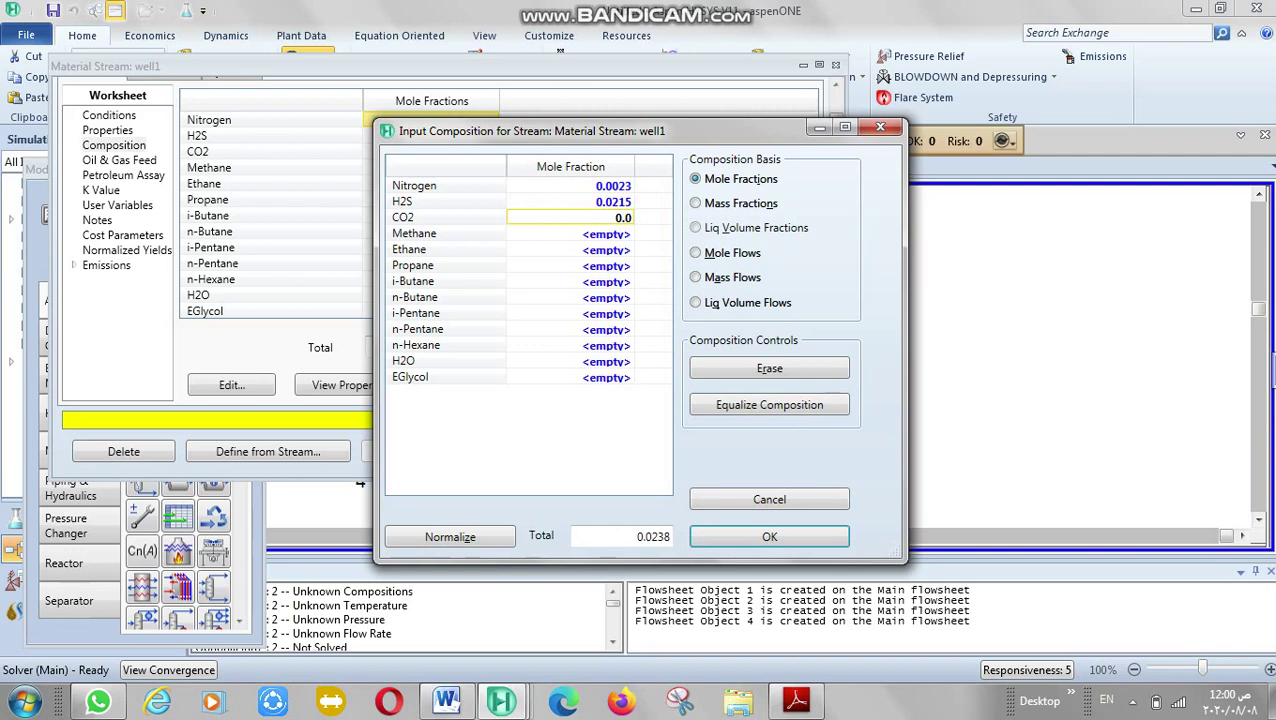
key(Return)
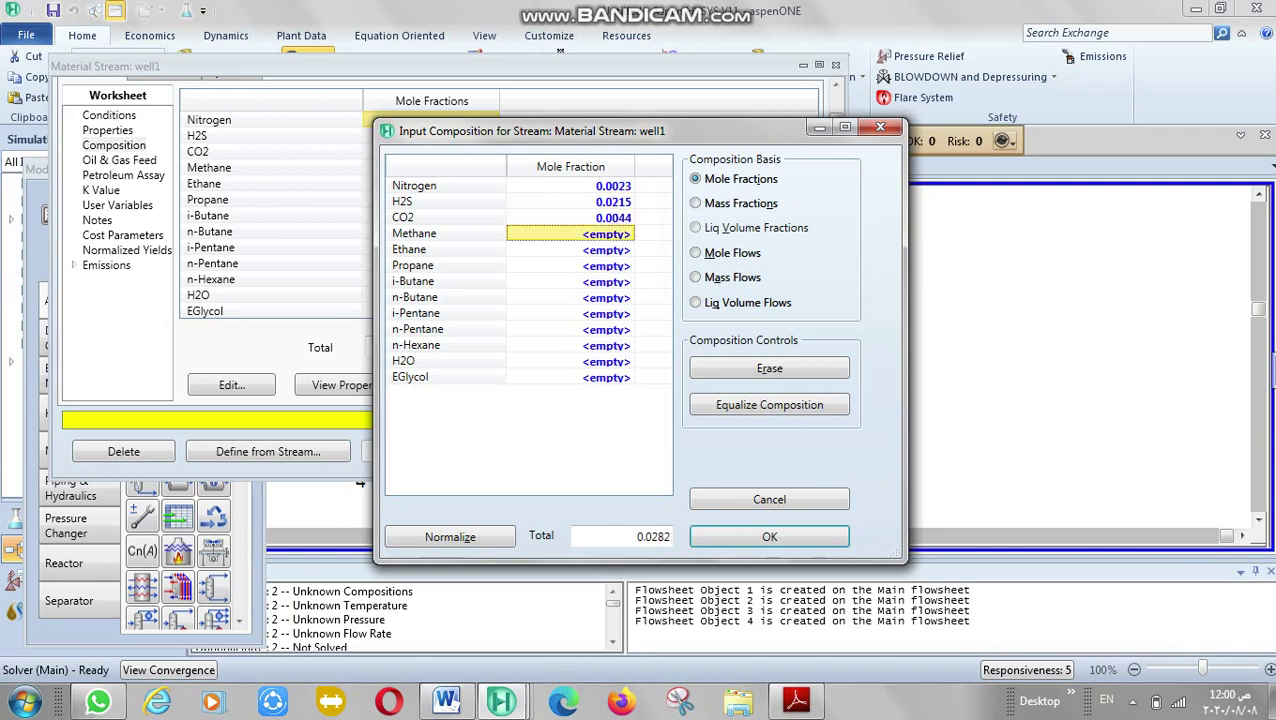
Set well1's mole fractions to 0.6180 for Methane, 0.1745 for Ethane and 0.0645 for Propane.
text(0.61)
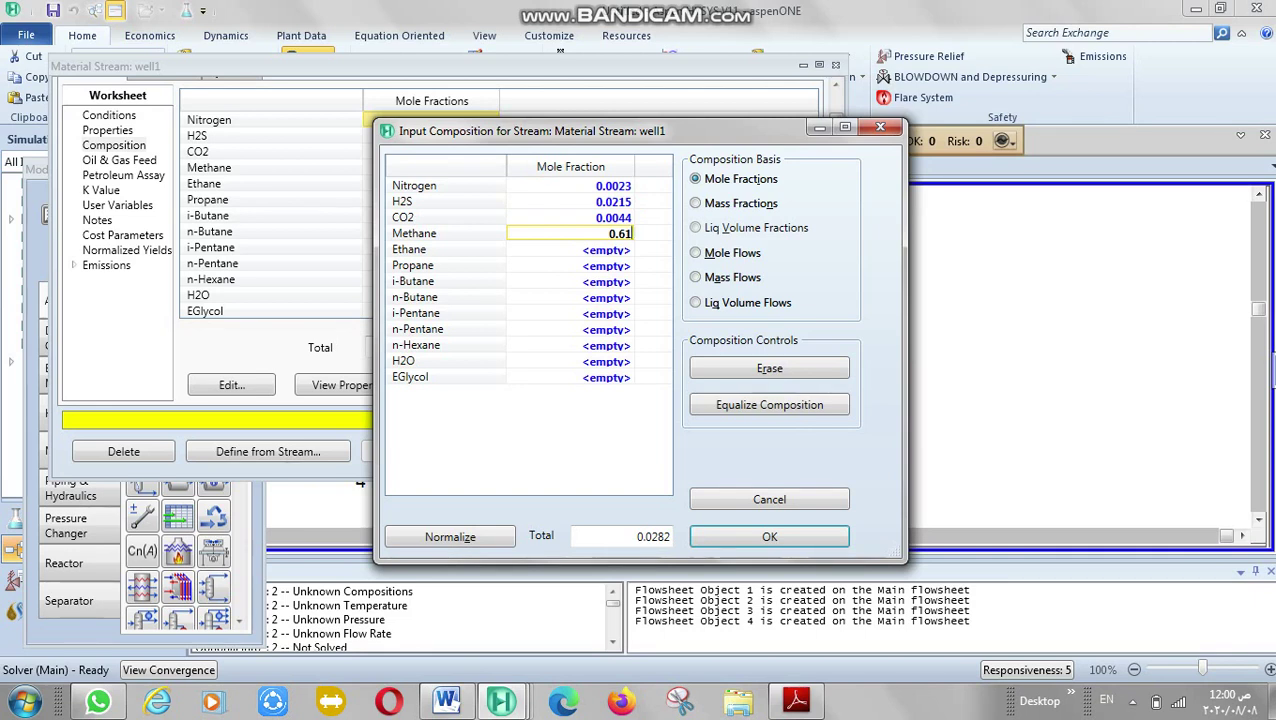
text(80)
key(Return)
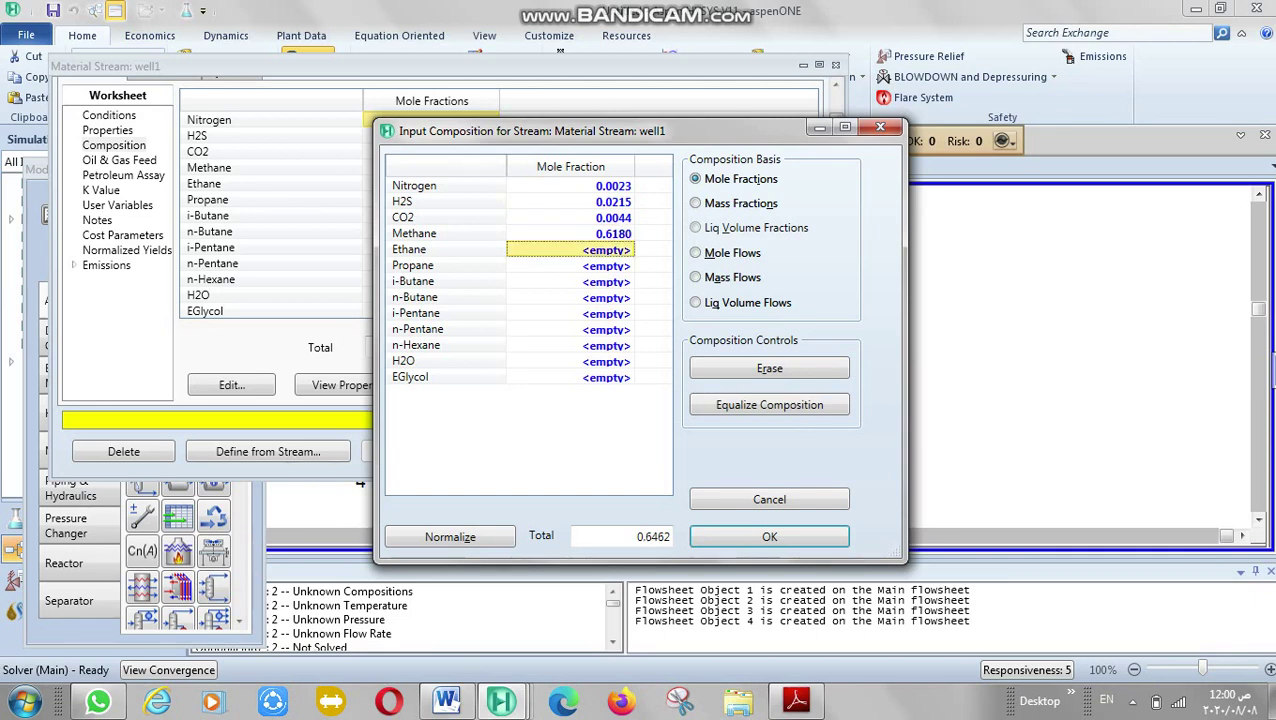
text(0.1)
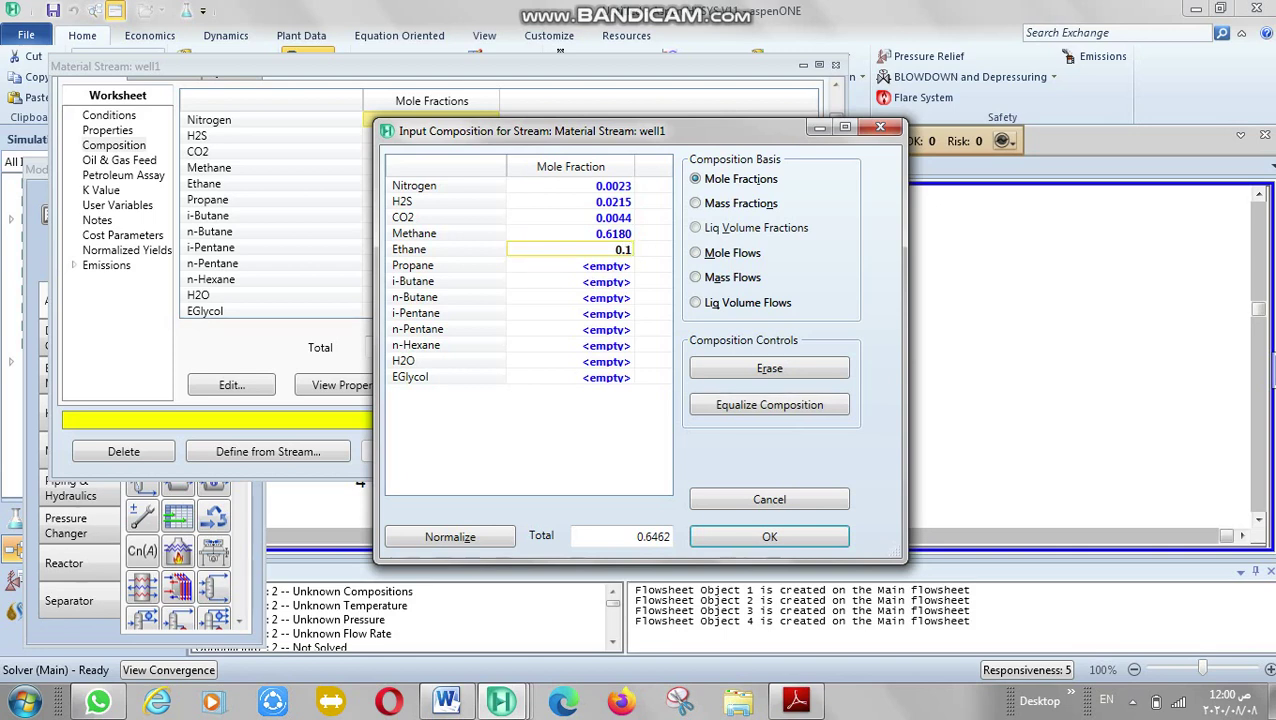
text(745)
key(Return)
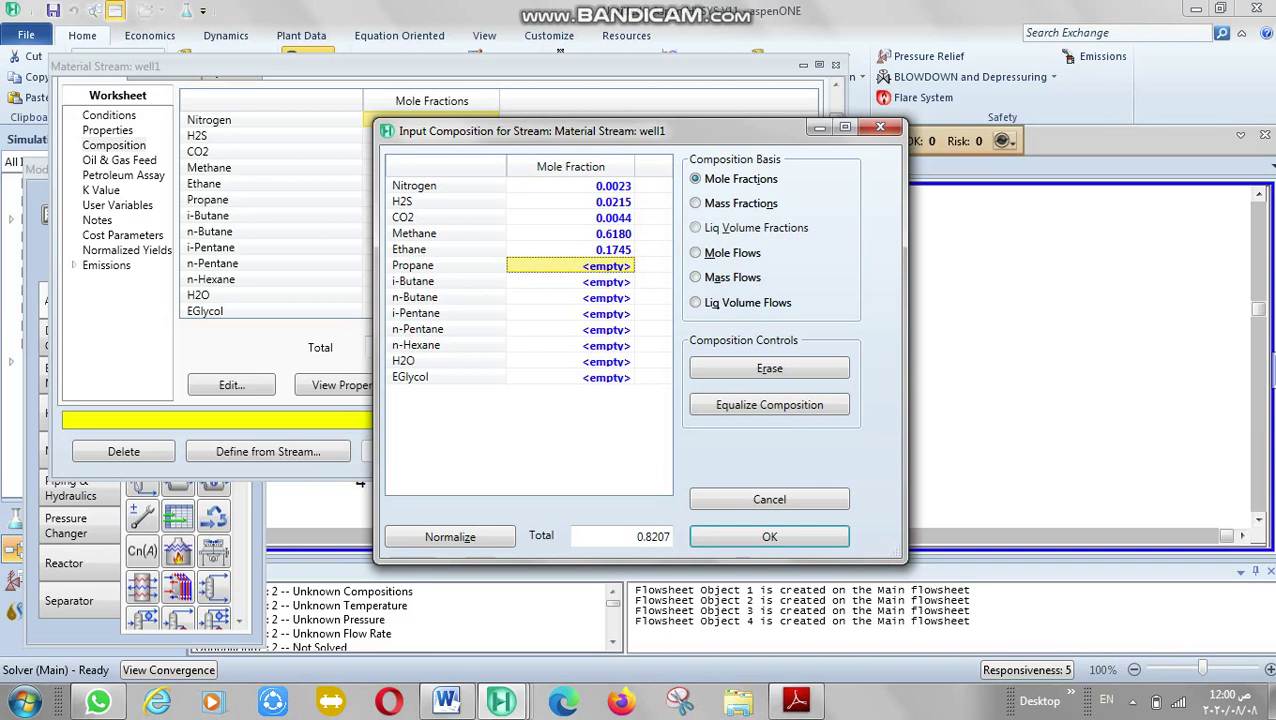
text(0.0)
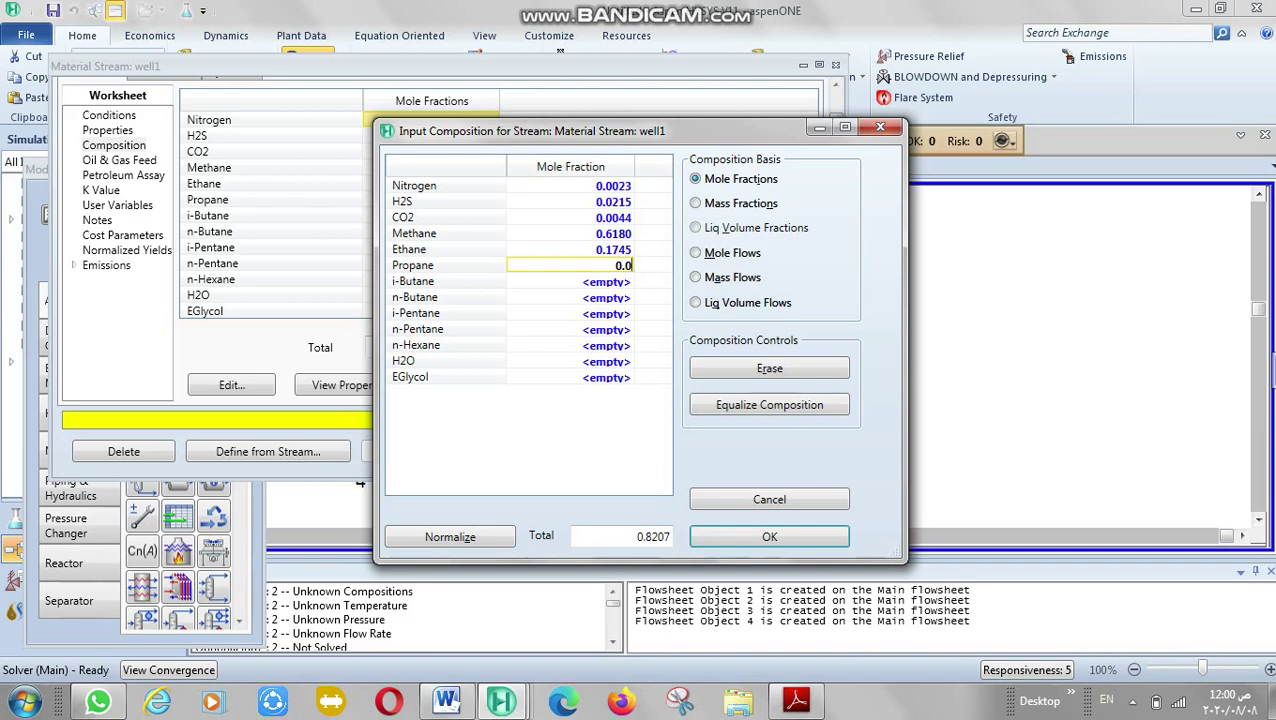
text(645)
key(Return)
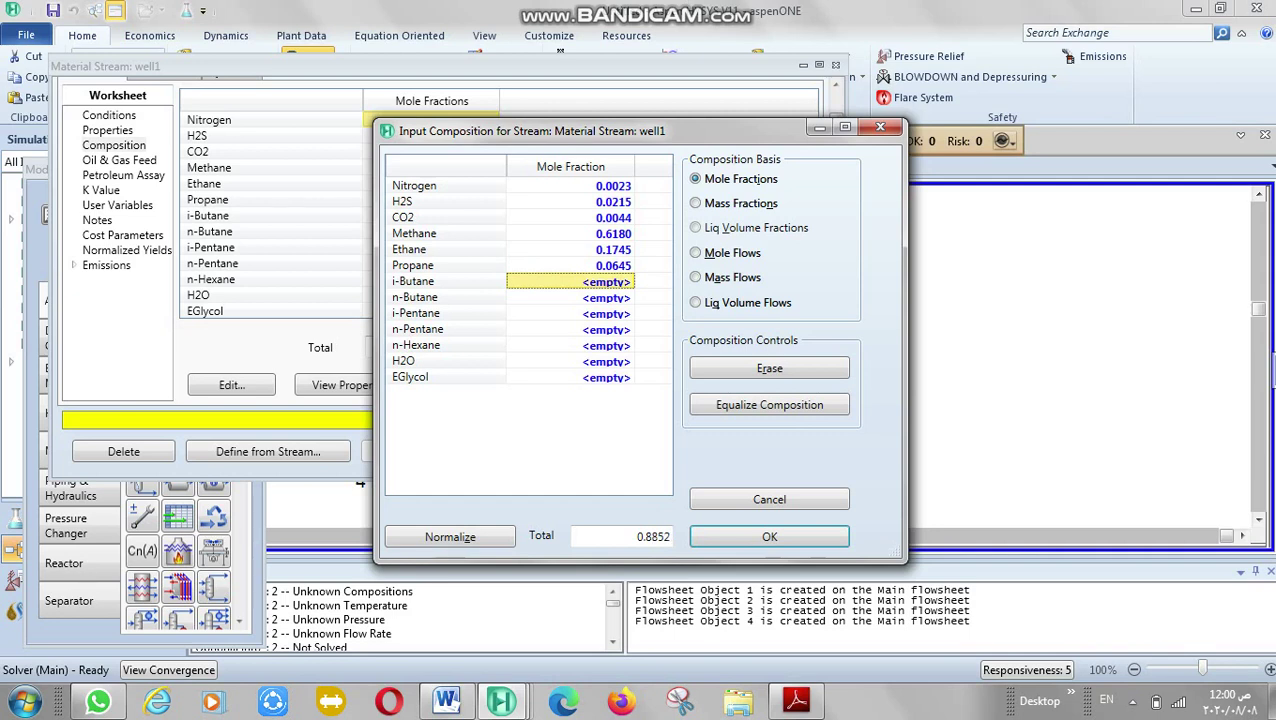
Set well1's mole fractions to 0.0105 for i-Butane and 0.0077 for n-Butane.
text(0.0105)
key(Return)
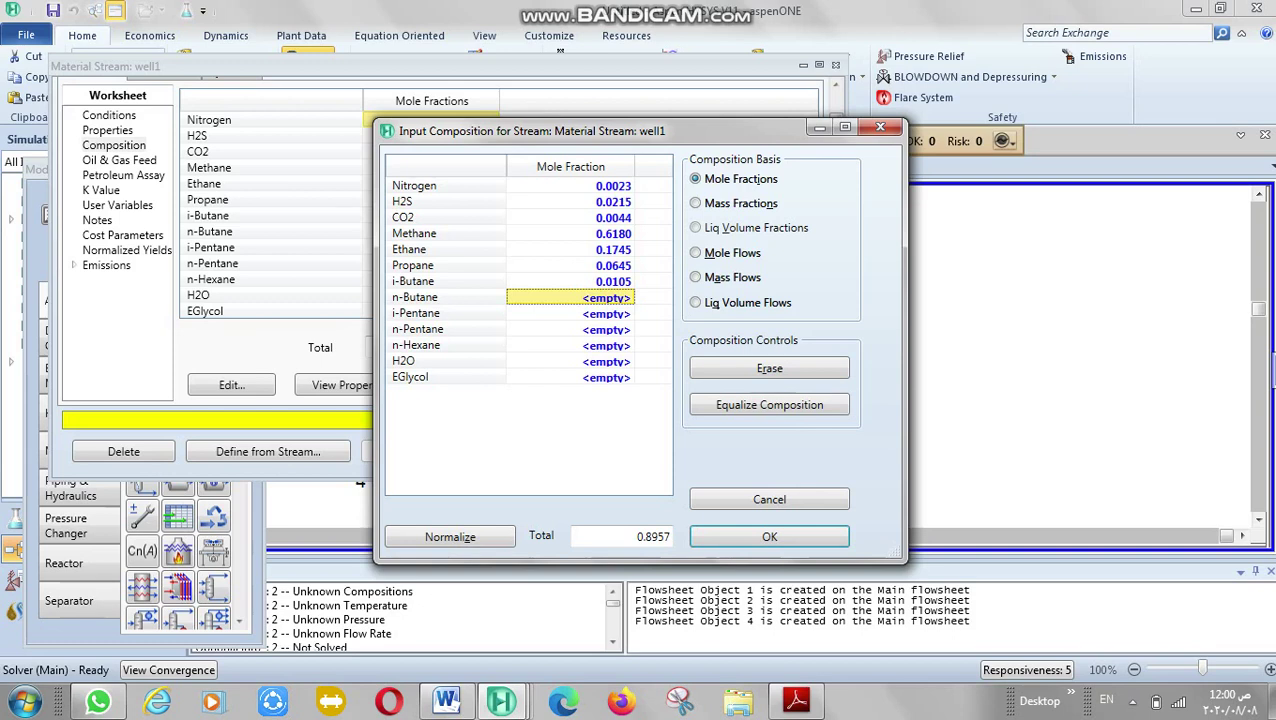
text(0.00)
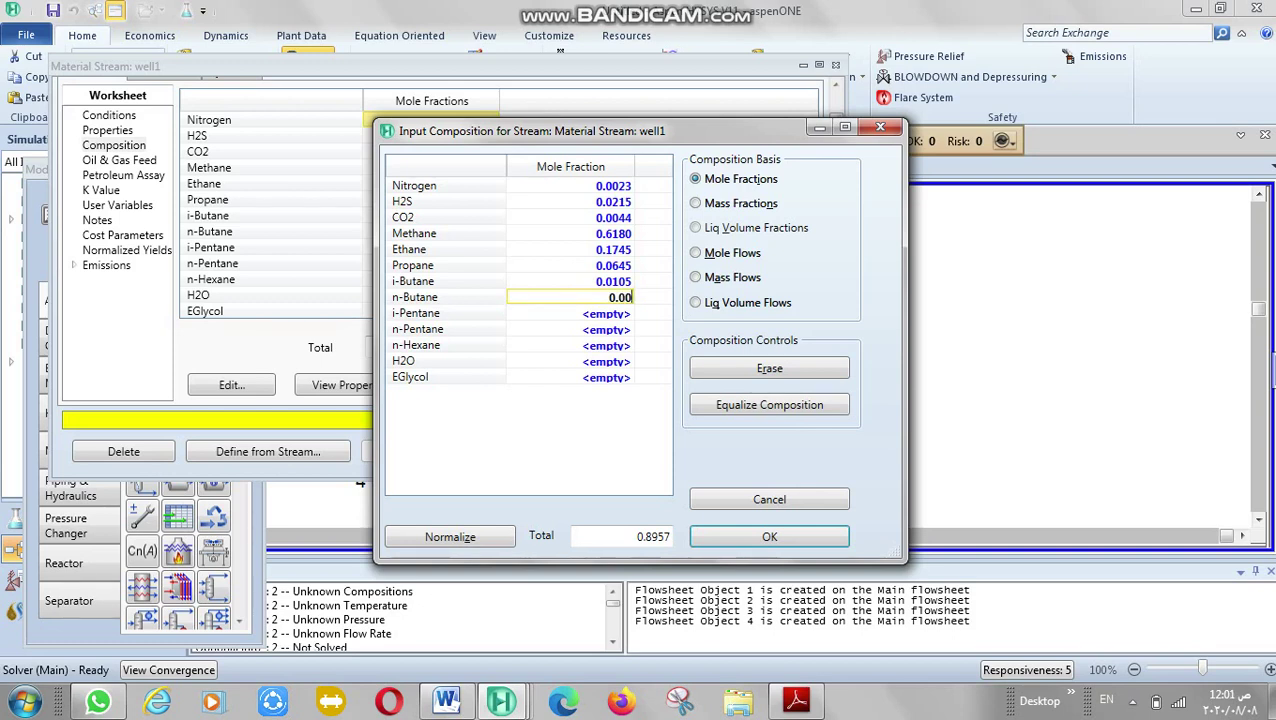
text(77)
key(Return)
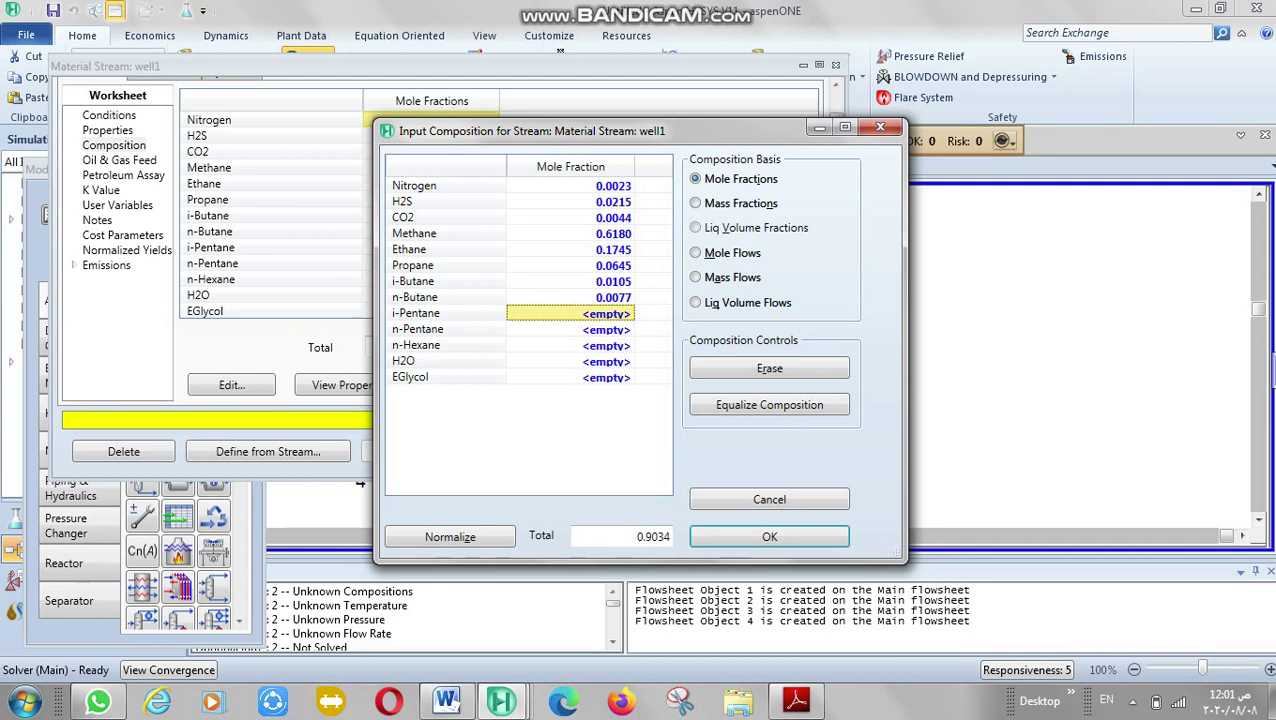
Set well1's mole fractions to 0.0033 for i-Pentane and 0.0019 for n-Pentane.
text(0.0033)
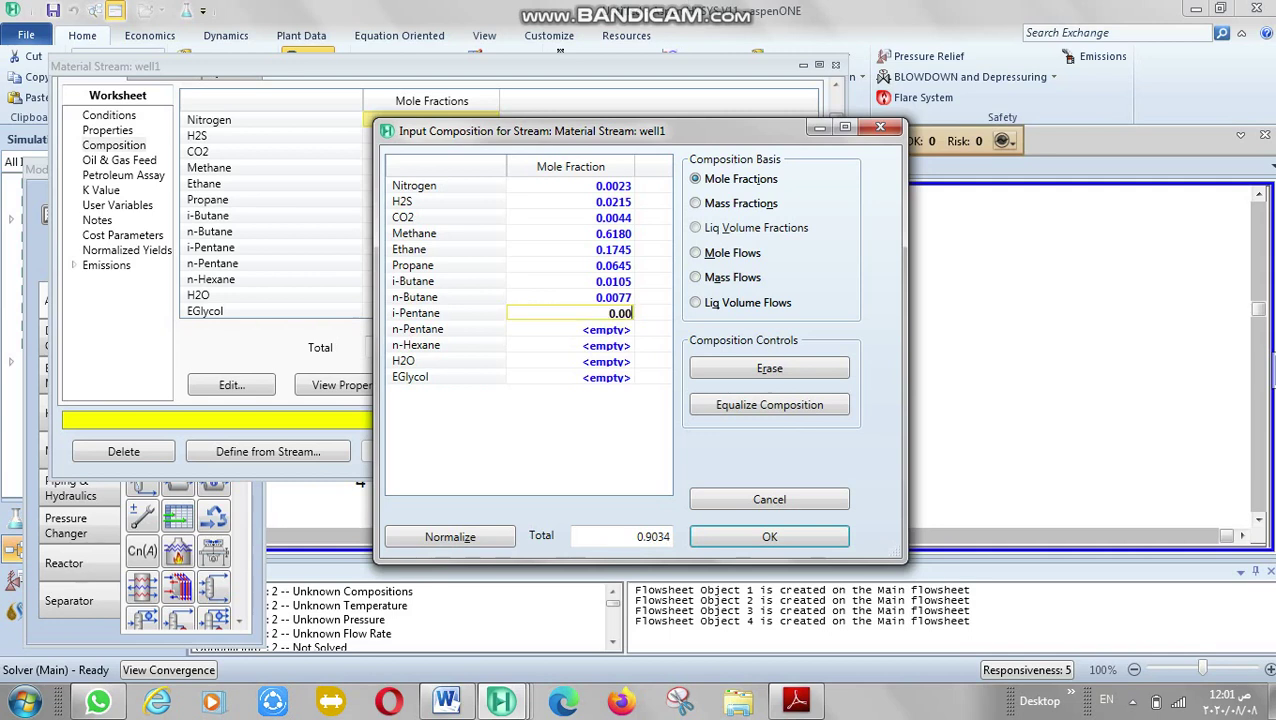
key(Return)
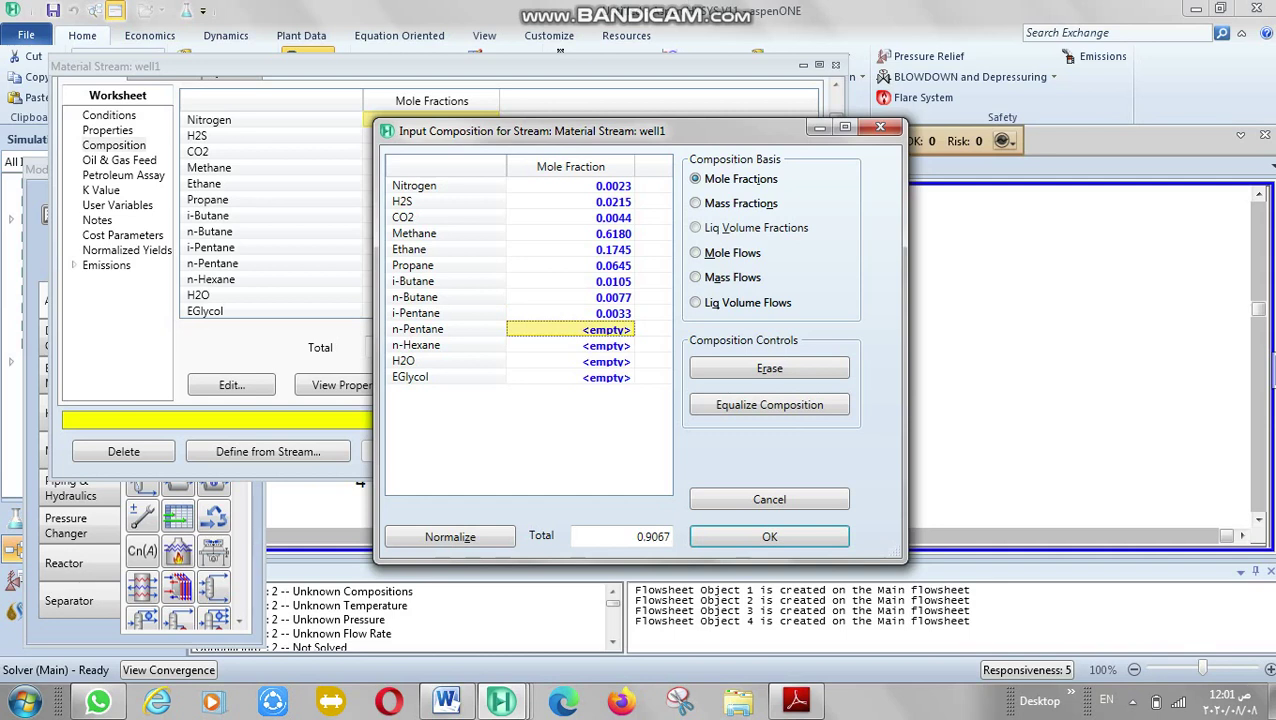
text(0.00)
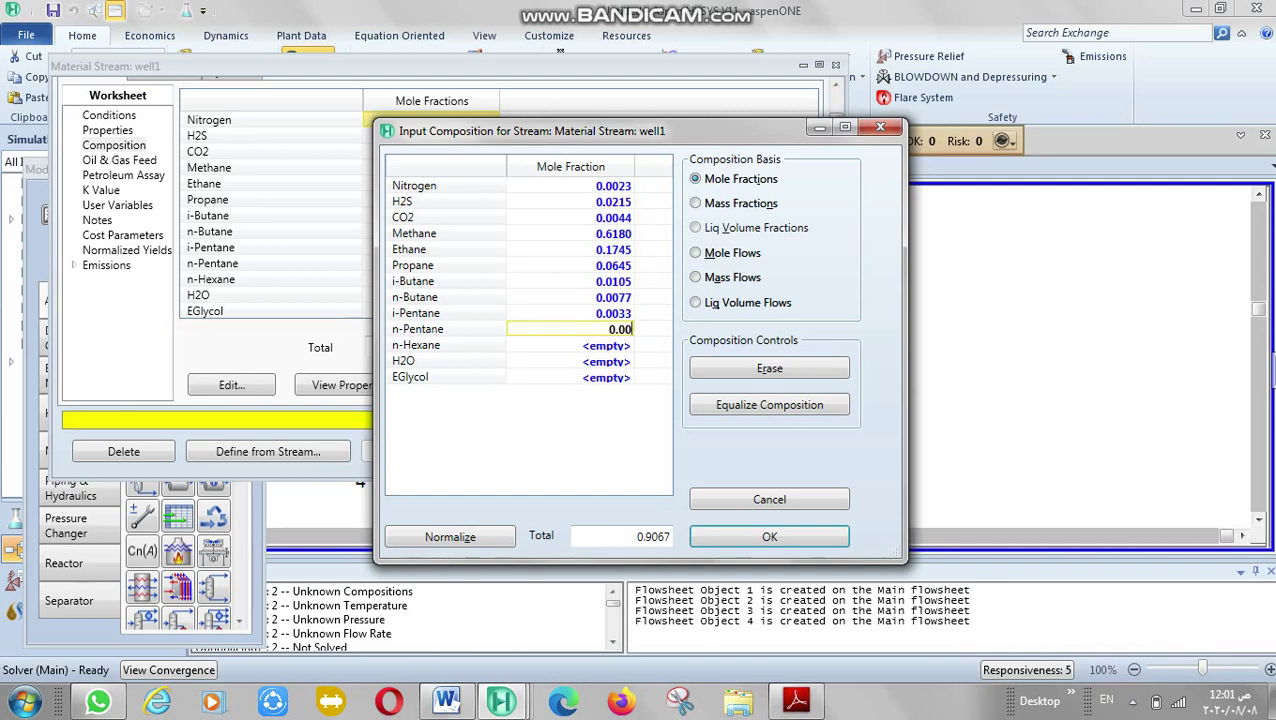
text(19)
key(Return)
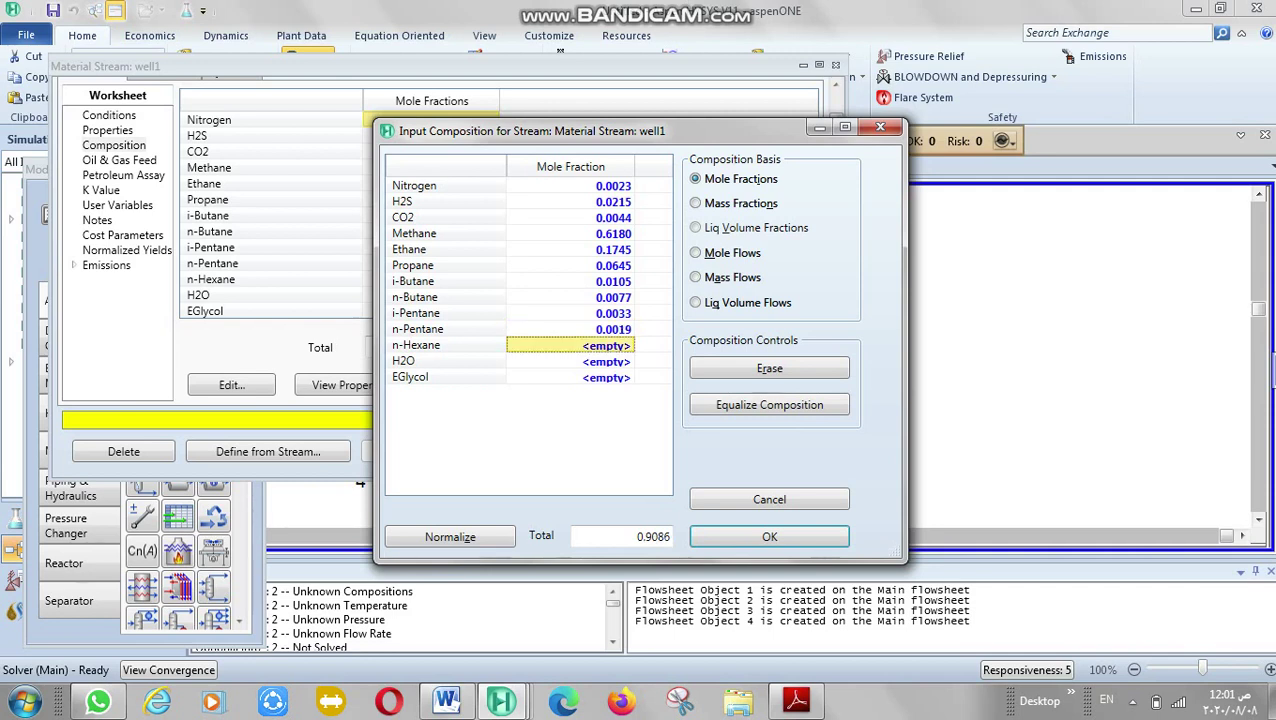
Set well1's mole fractions to 0.0046 for n-Hexane and 0.0869 for H2O.
text(0.0046)
key(Return)
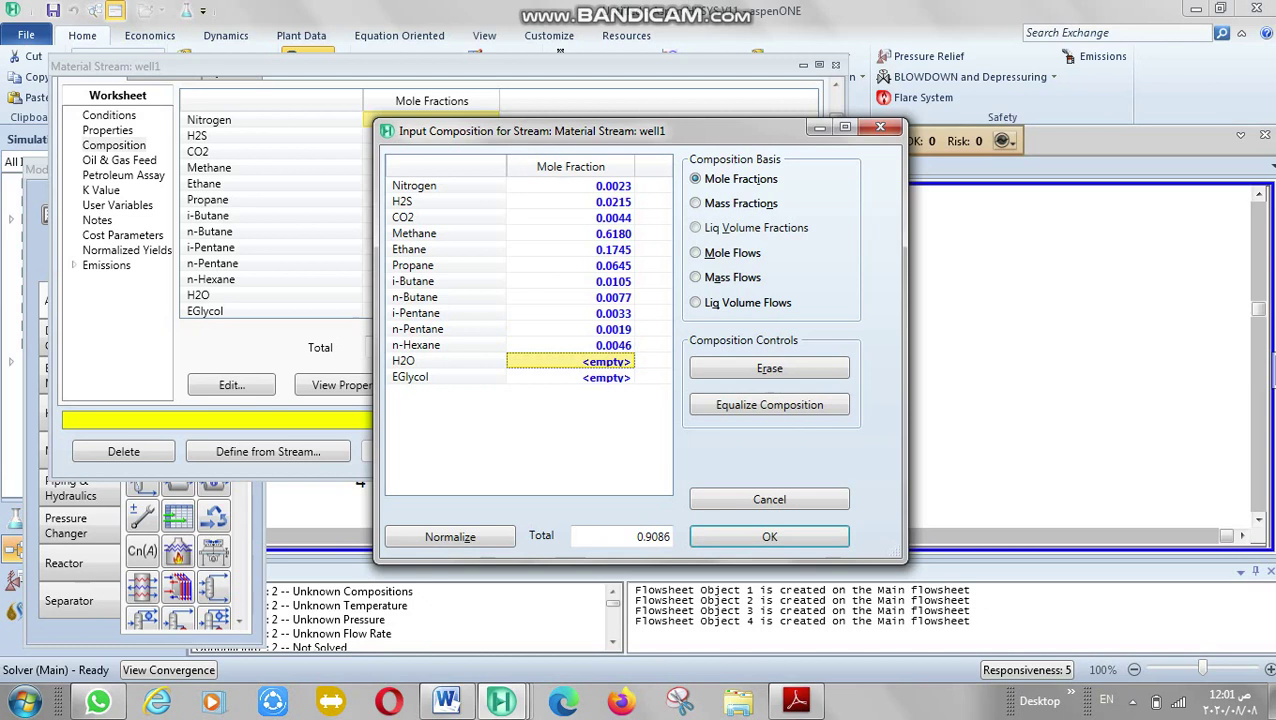
text(0.0)
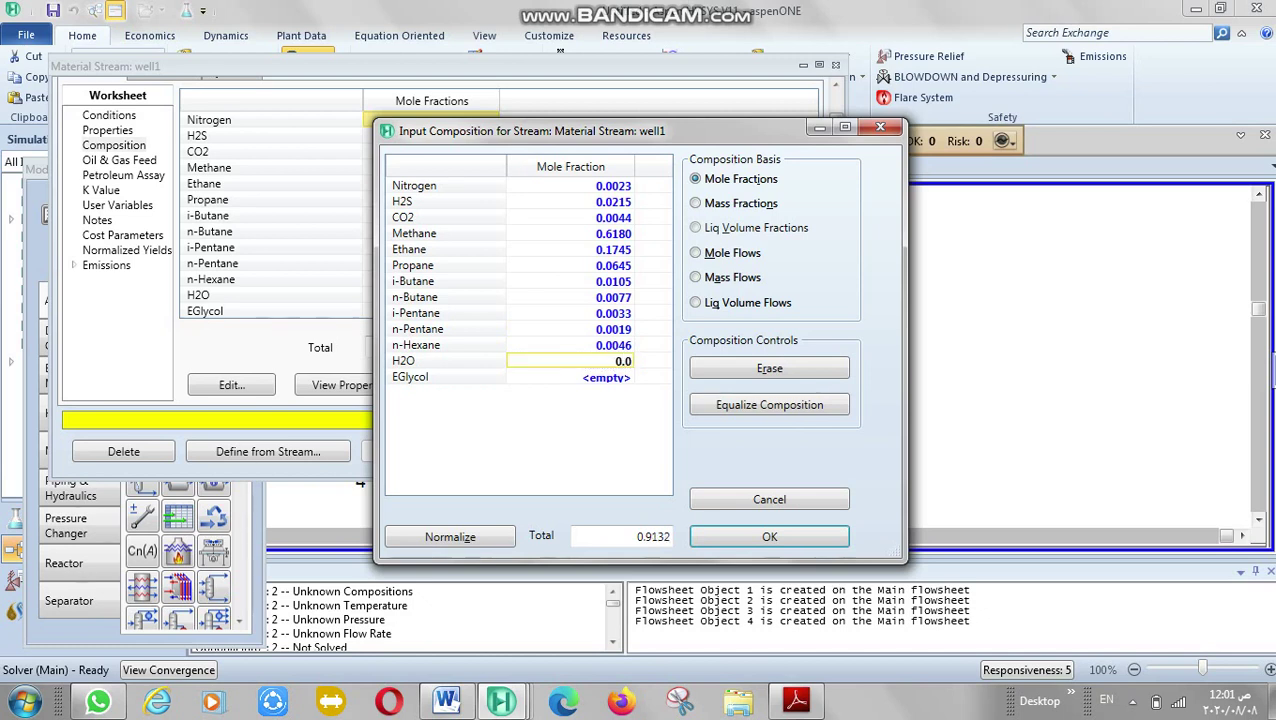
text(869)
key(Return)
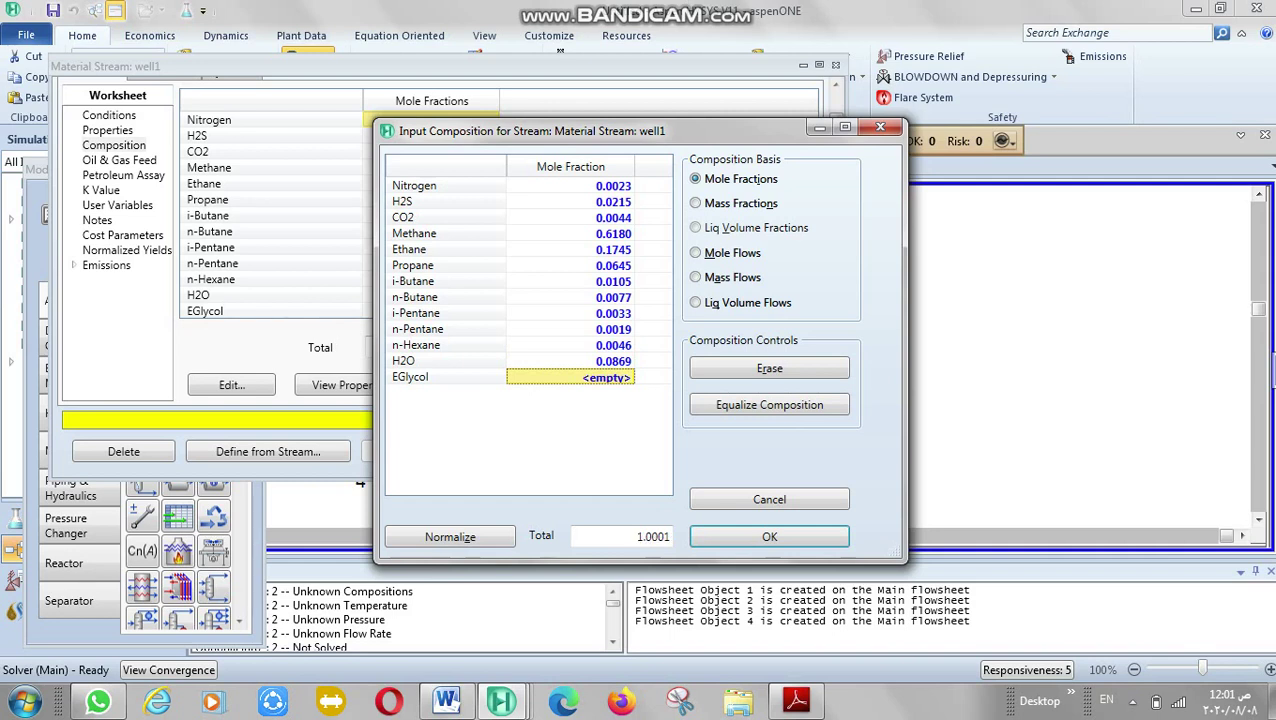
Set well1's EGlycol fraction to 0, then normalize and accept the composition and close the stream's window.
text(0)
key(Return)
key(alt+z)
key(Return)
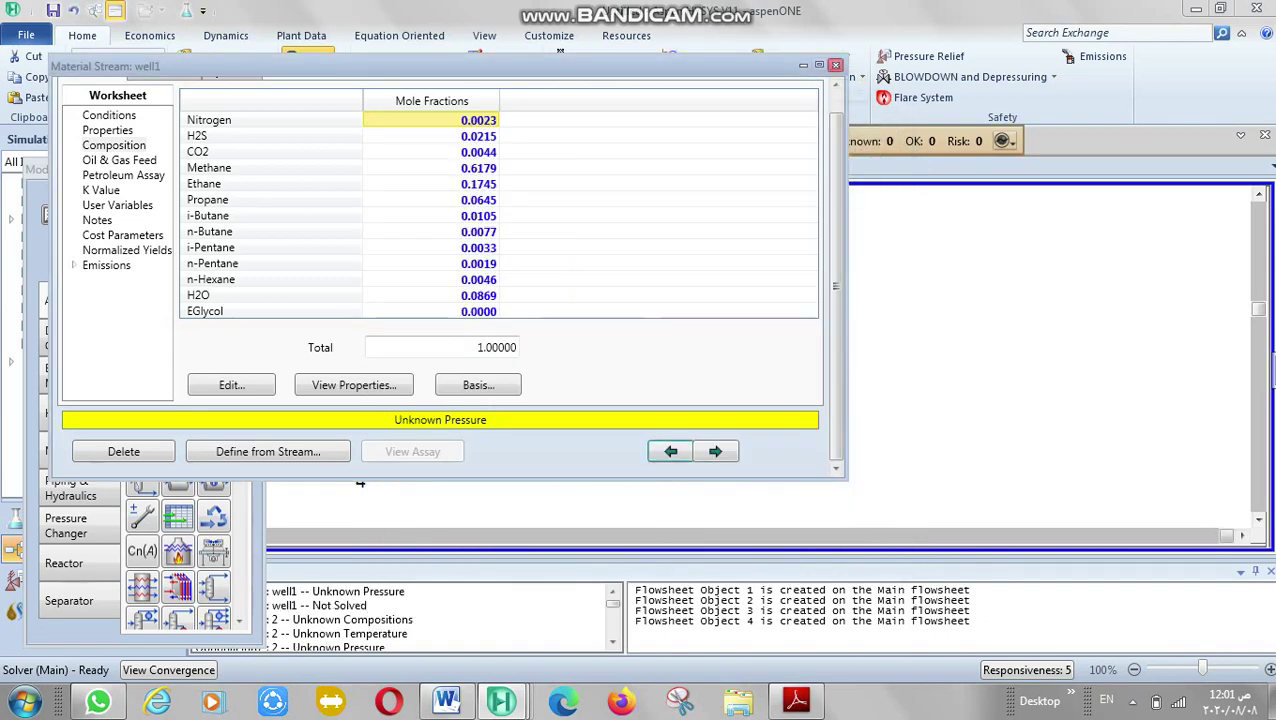
click(836, 65)
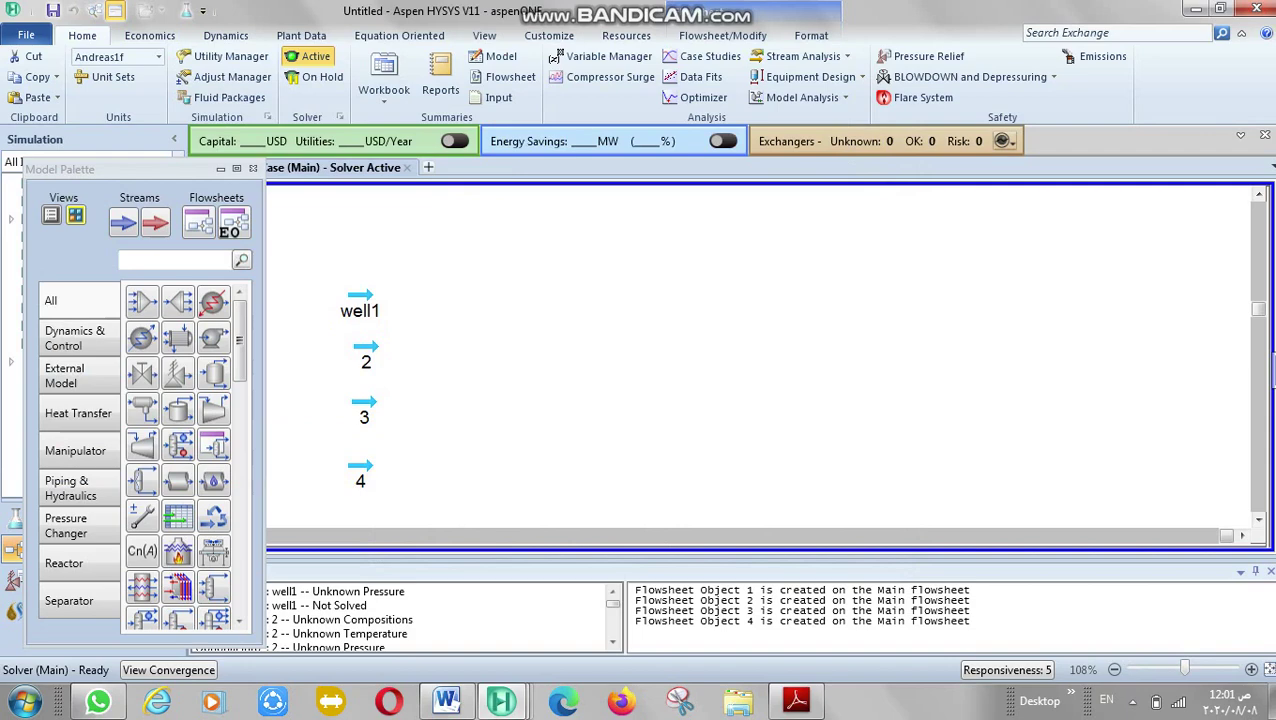
Open material stream 2 and rename it well2.
click(366, 347)
double_click(366, 360)
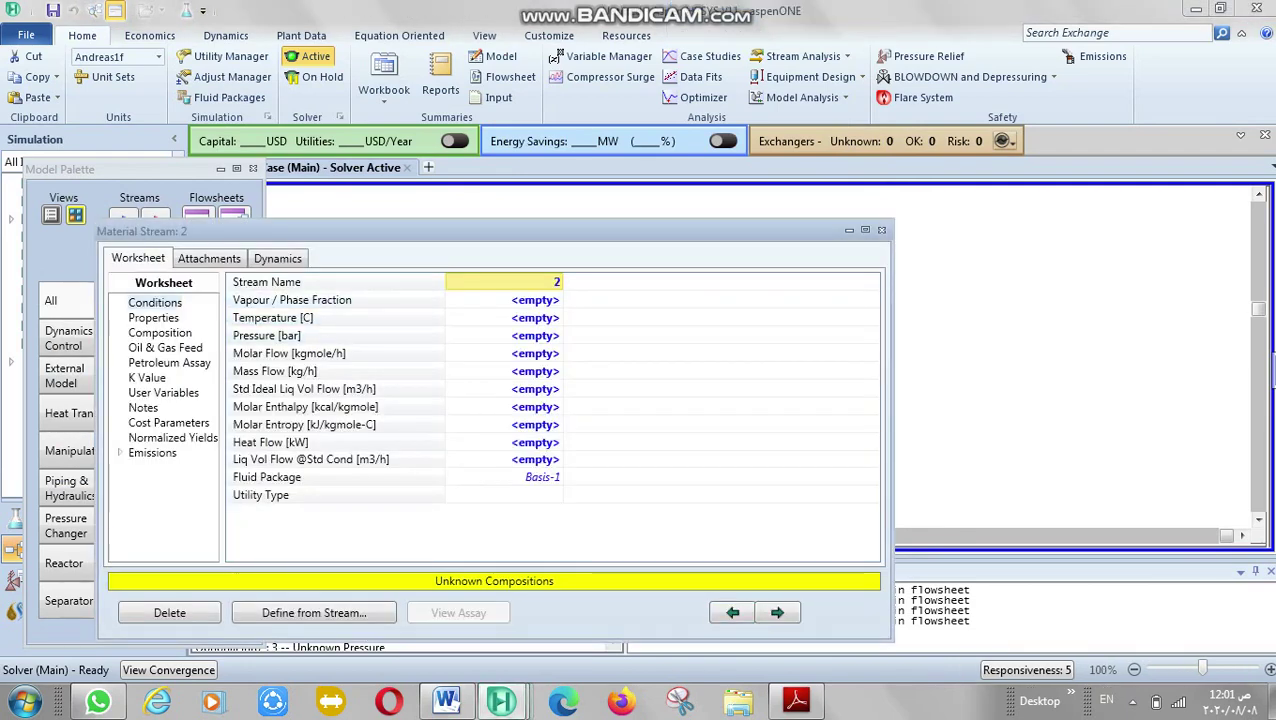
text(well2)
key(Return)
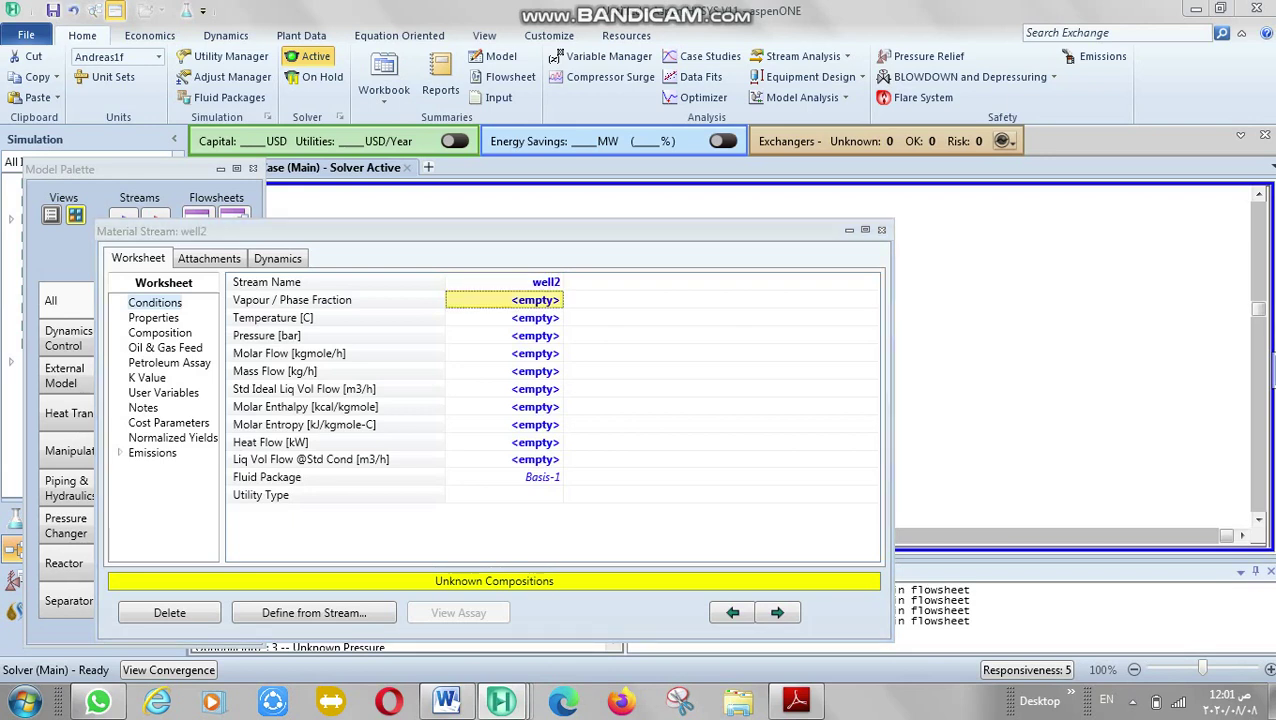
Set the well2 stream's temperature to 90 C and its mass flow to 10000 kg/h.
click(503, 317)
text(90)
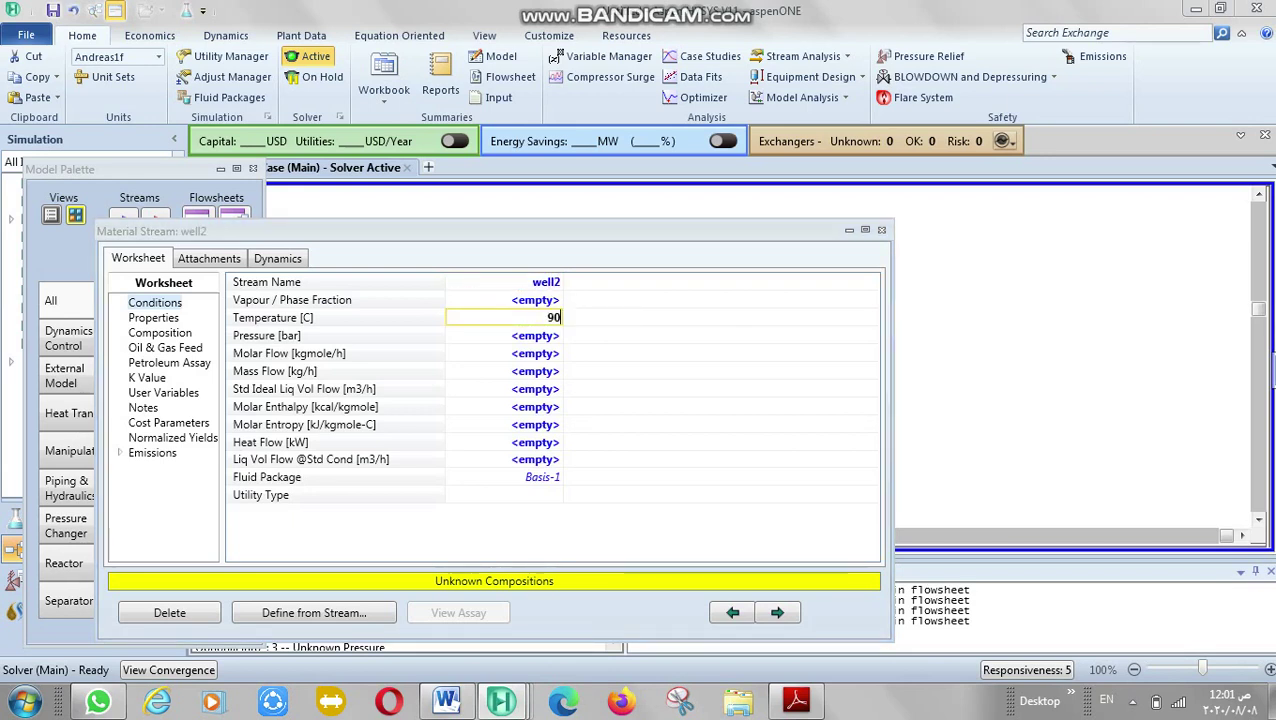
key(Return)
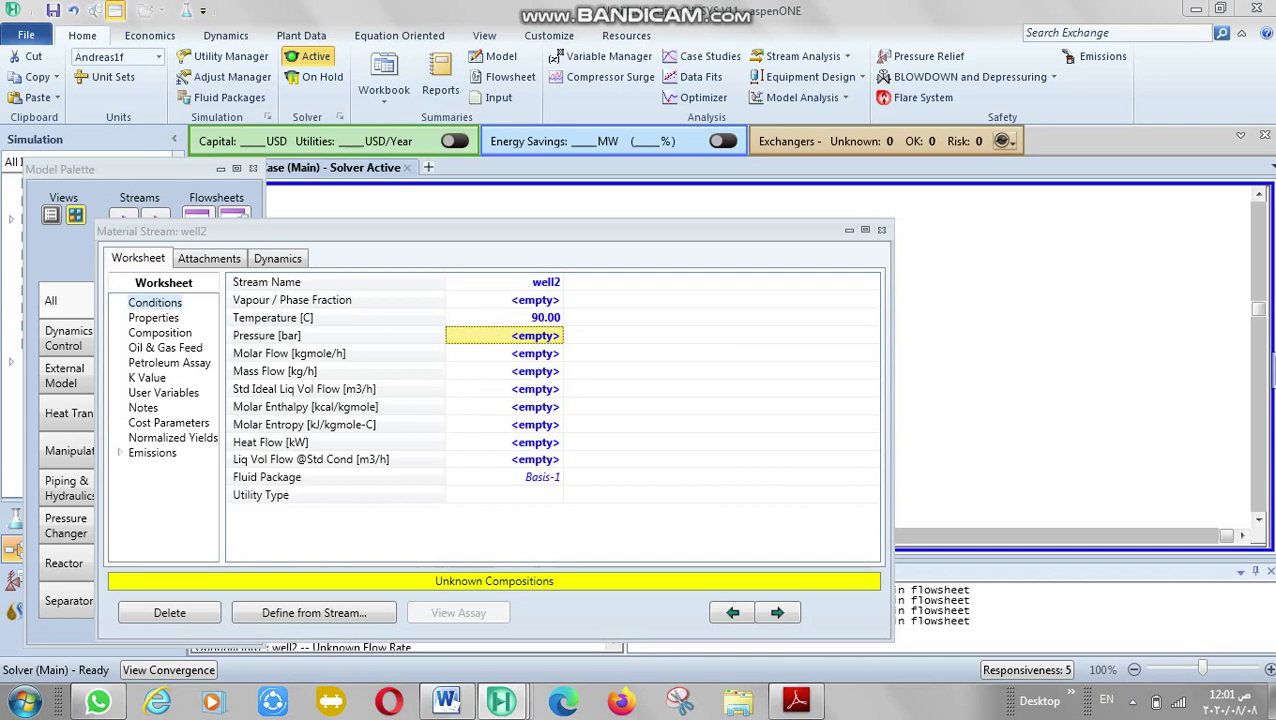
click(503, 371)
text(0000)
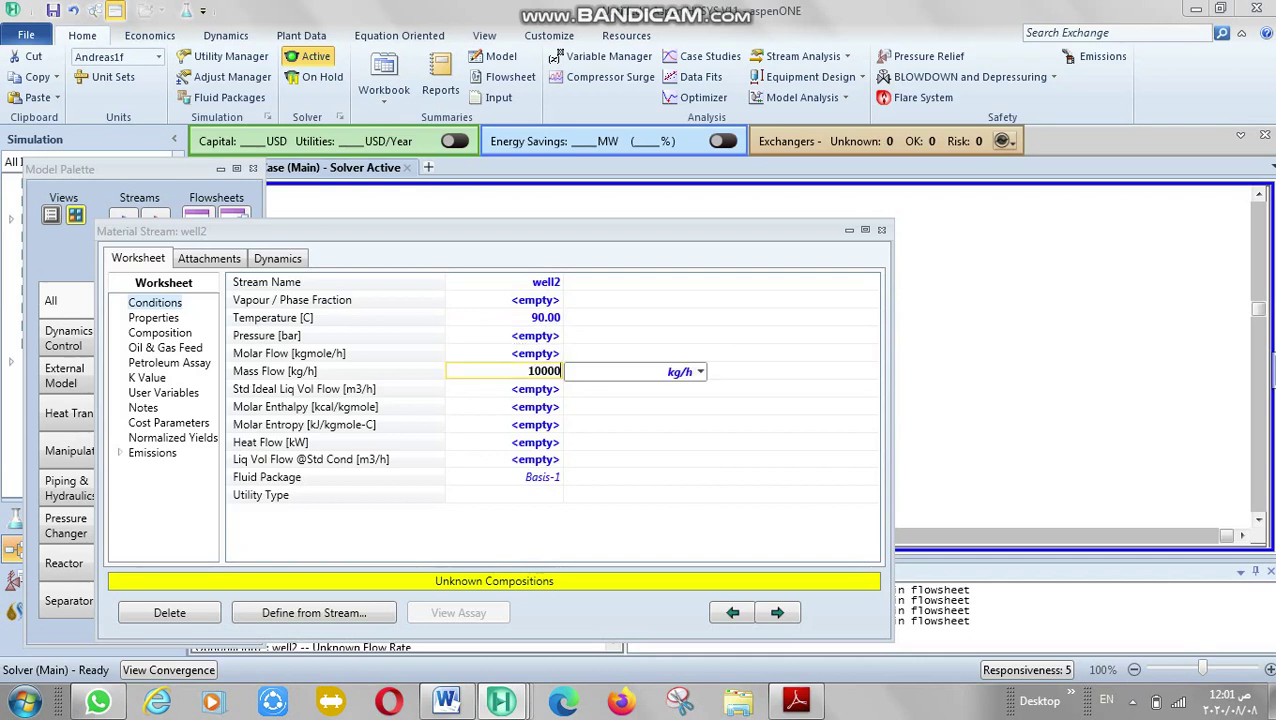
key(Return)
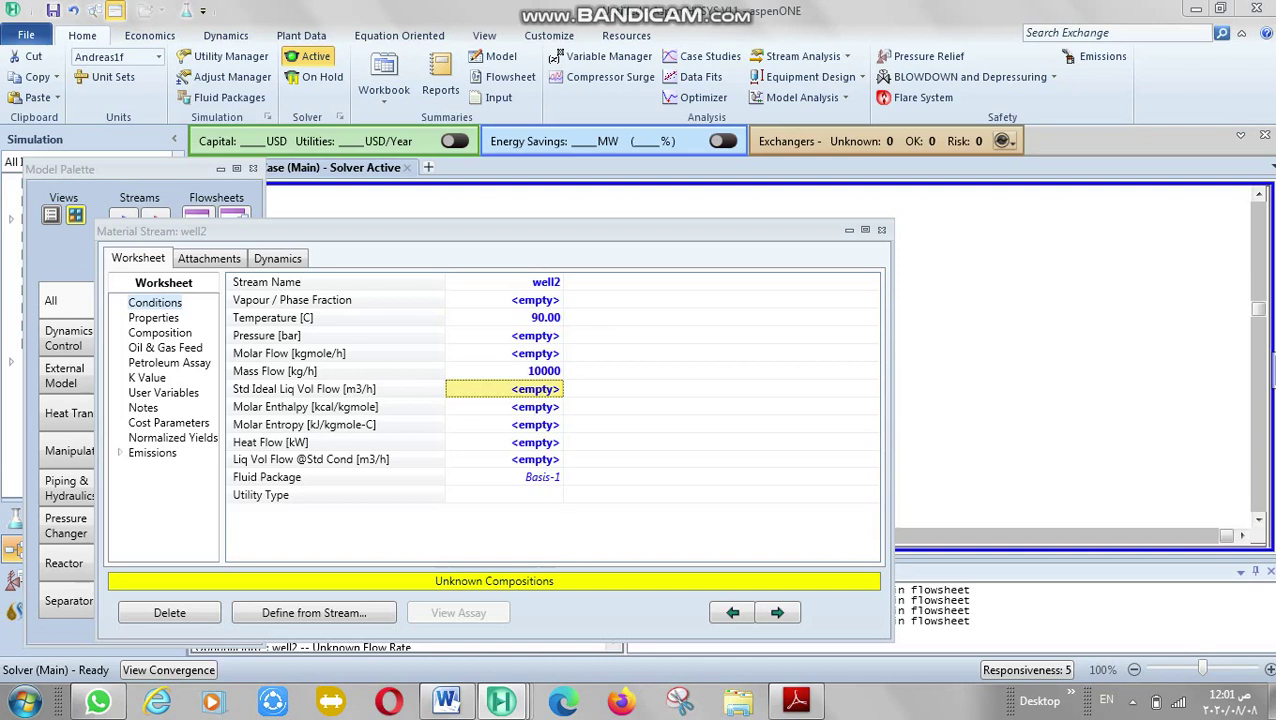
Set well2's mole fractions to 0.0050 for Nitrogen, 0.0142 for H2S, 0.0207 for CO2 and 0.5715 for Methane.
click(159, 332)
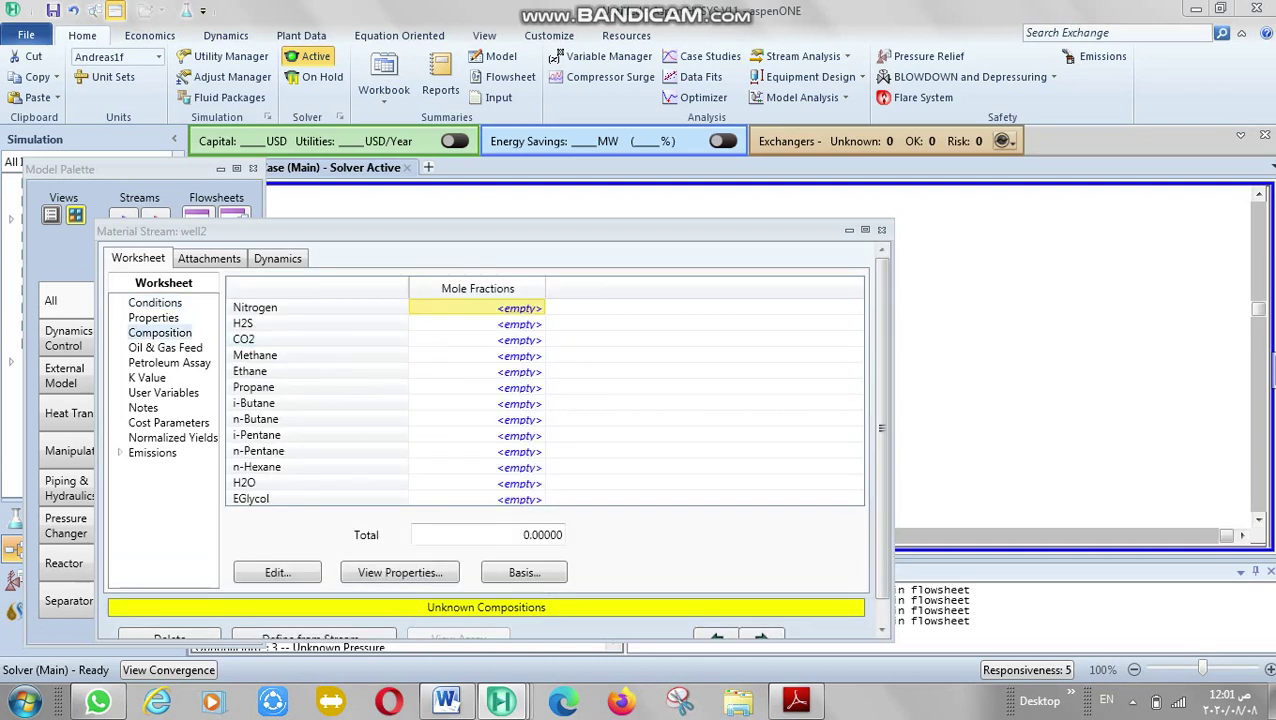
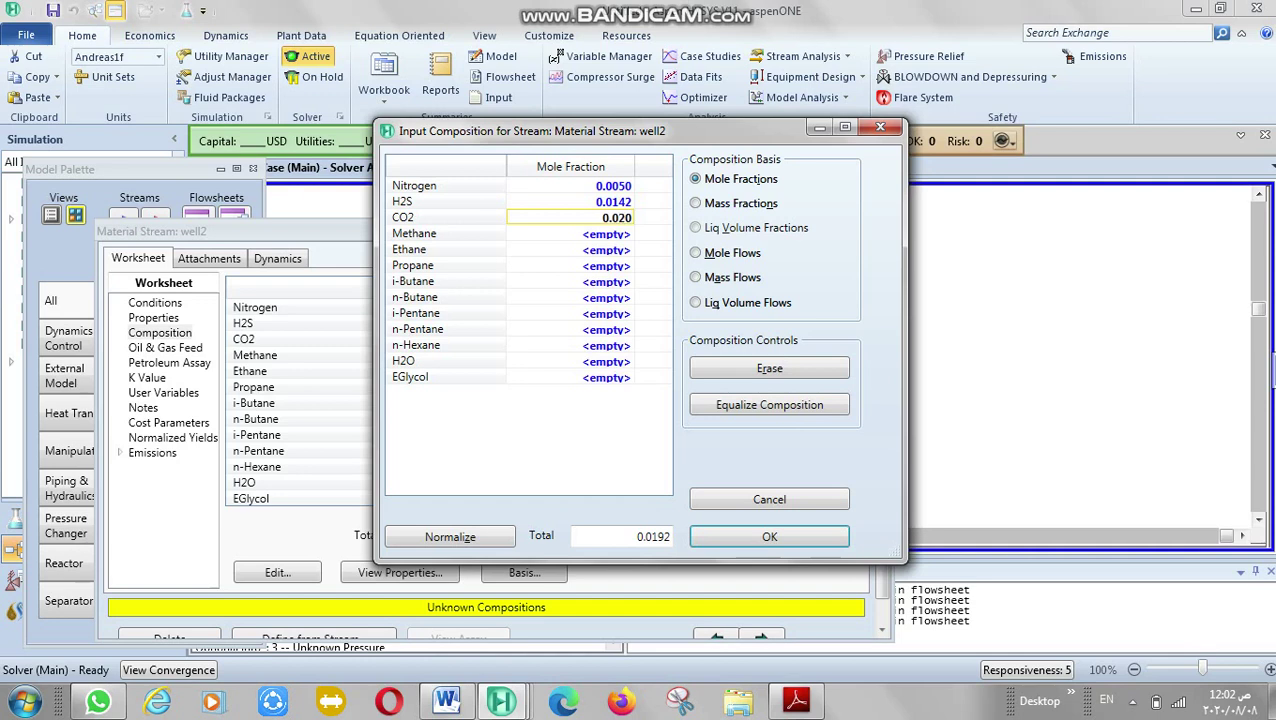
text(7)
key(Return)
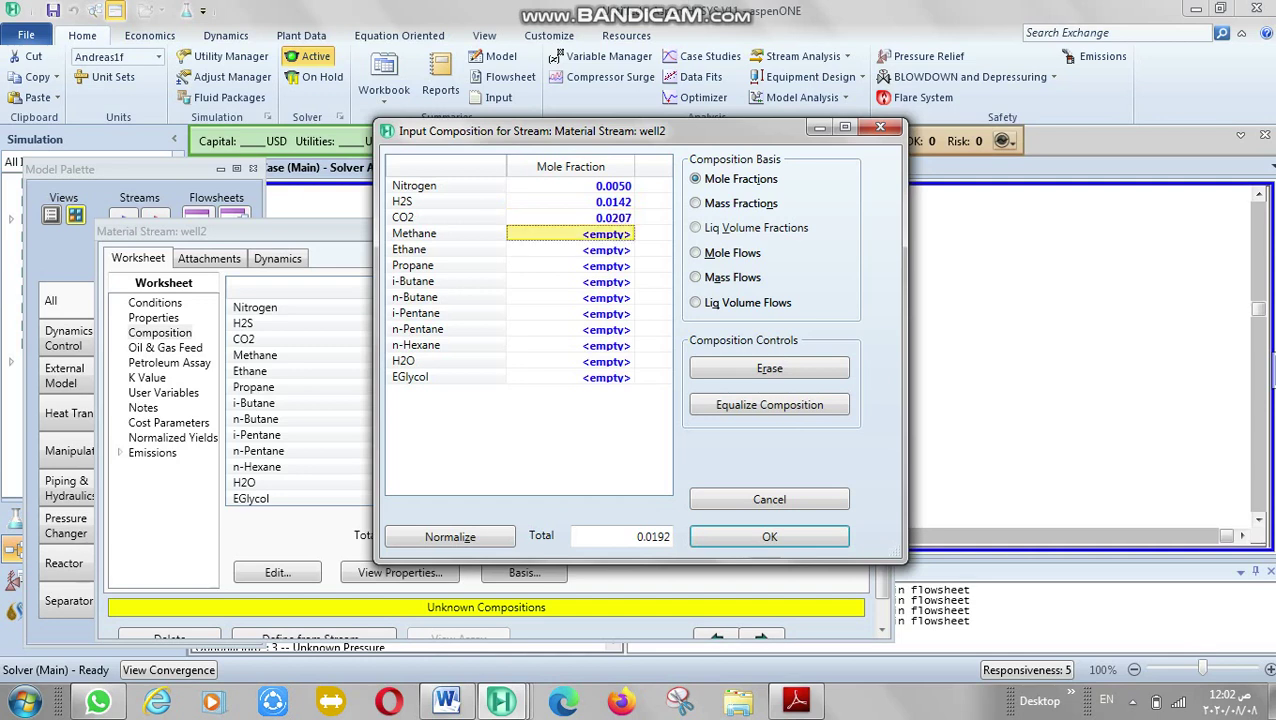
text(0.)
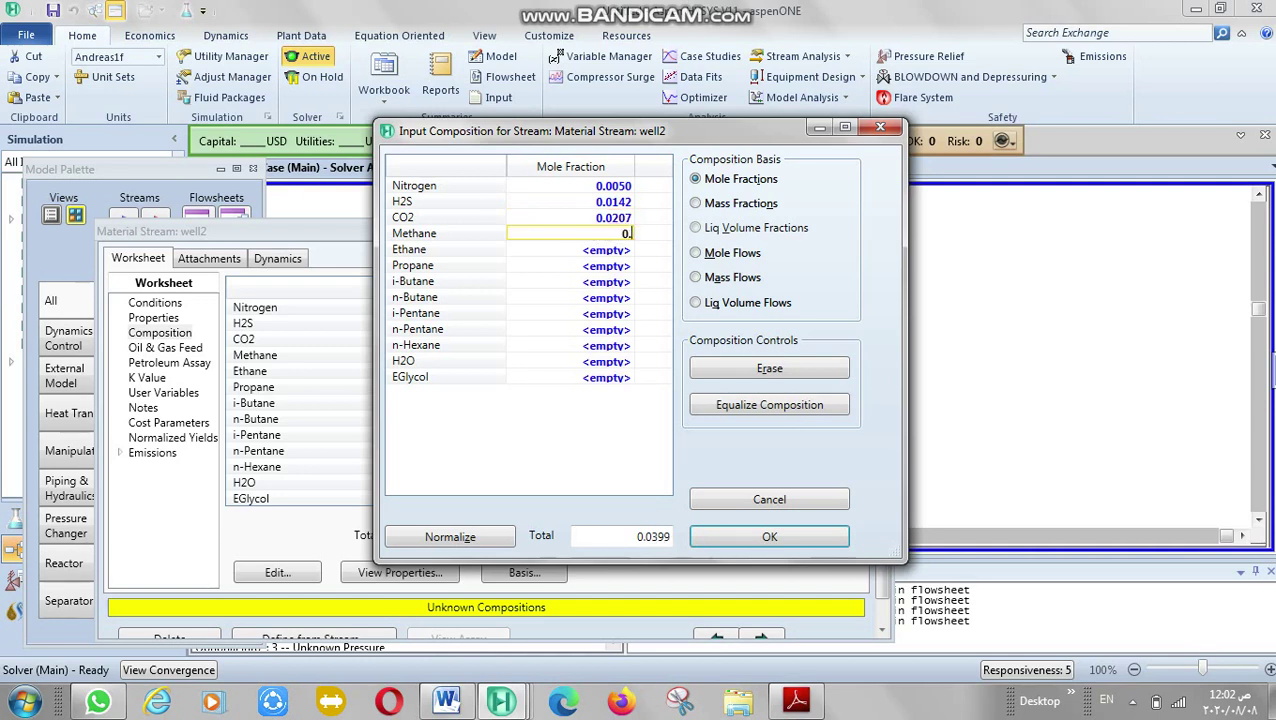
text(5715)
key(Return)
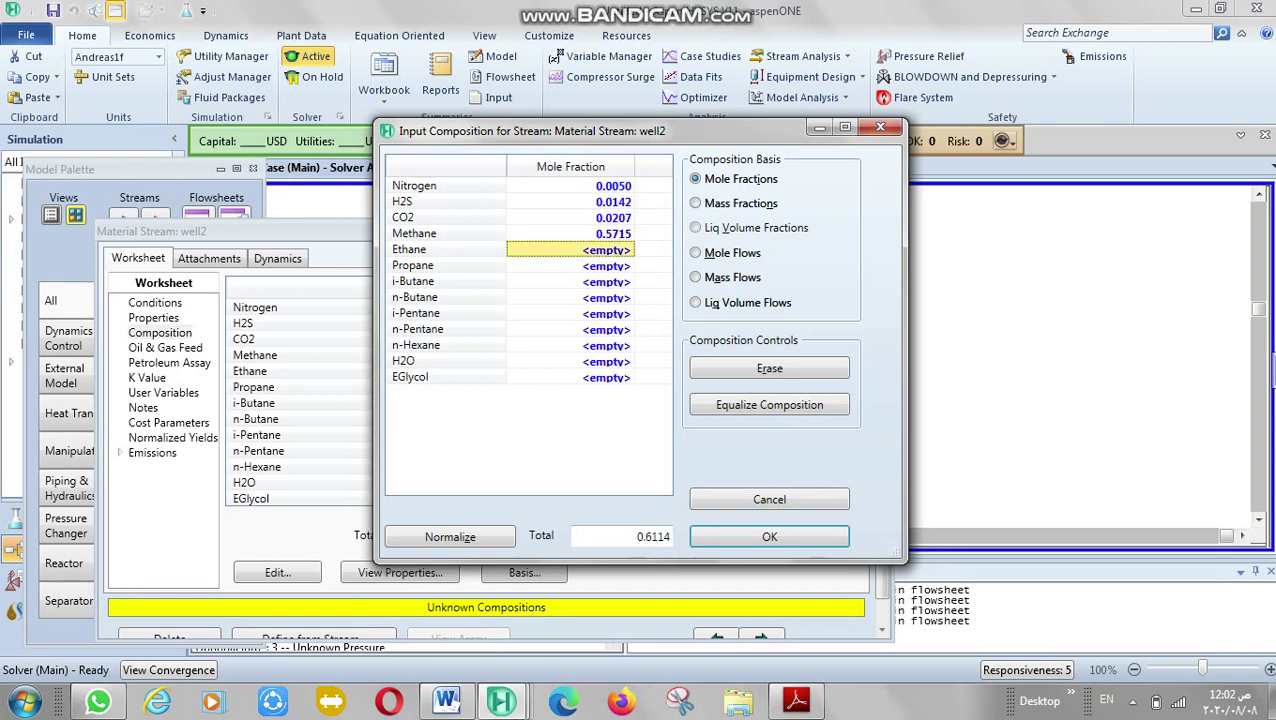
Set well2's mole fractions to 0.2568 for Ethane, 0.0146 for Propane and 0.0041 for i-Butane.
text(0.25)
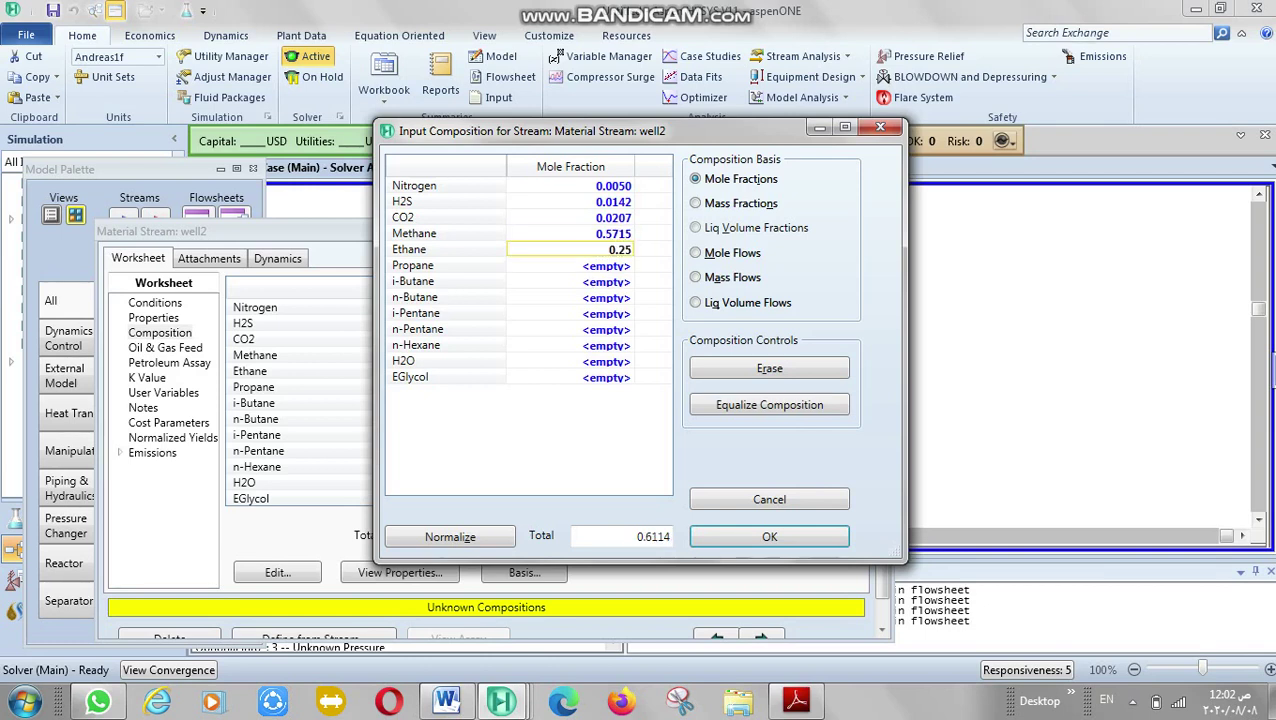
text(68)
key(Return)
text(0.0146)
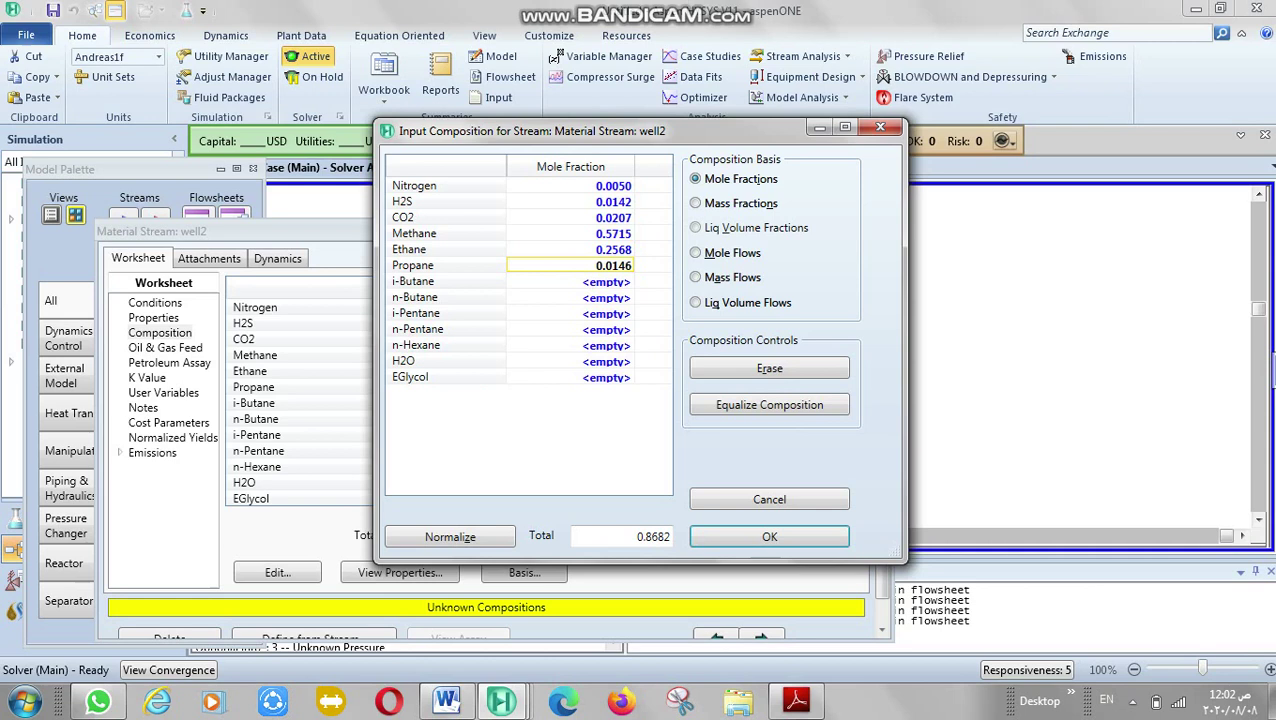
key(Return)
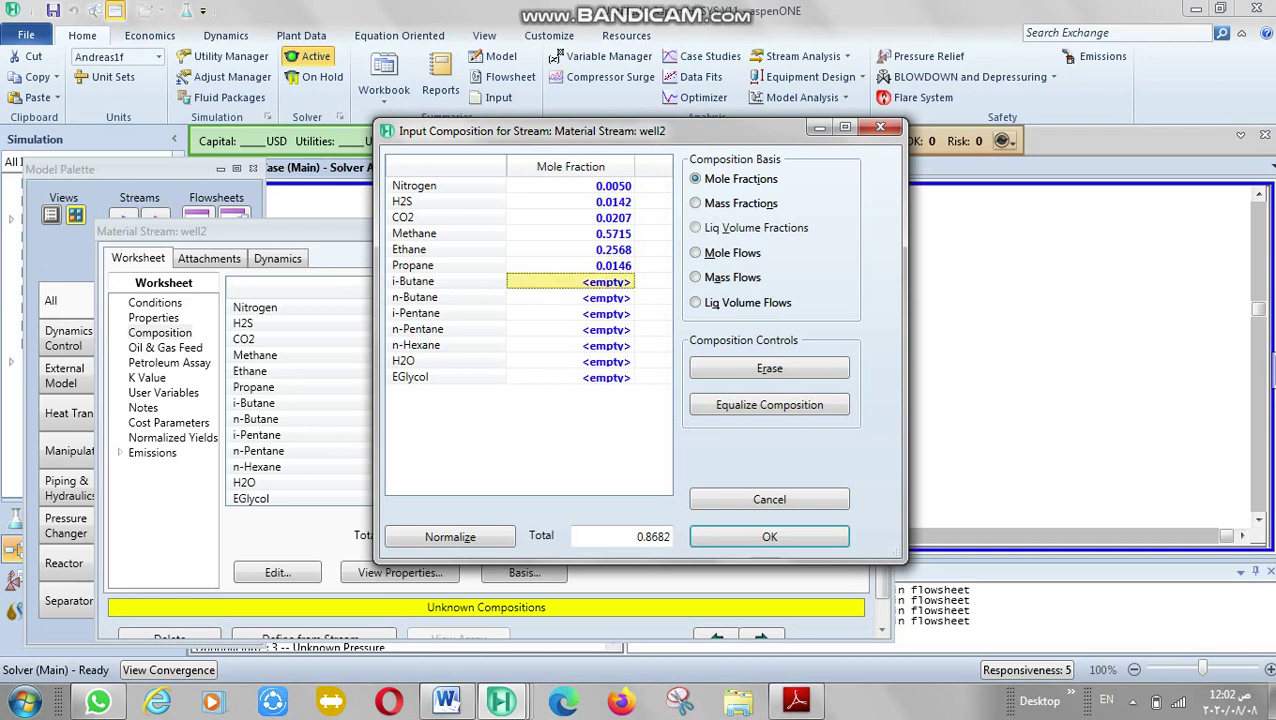
text(0.0041)
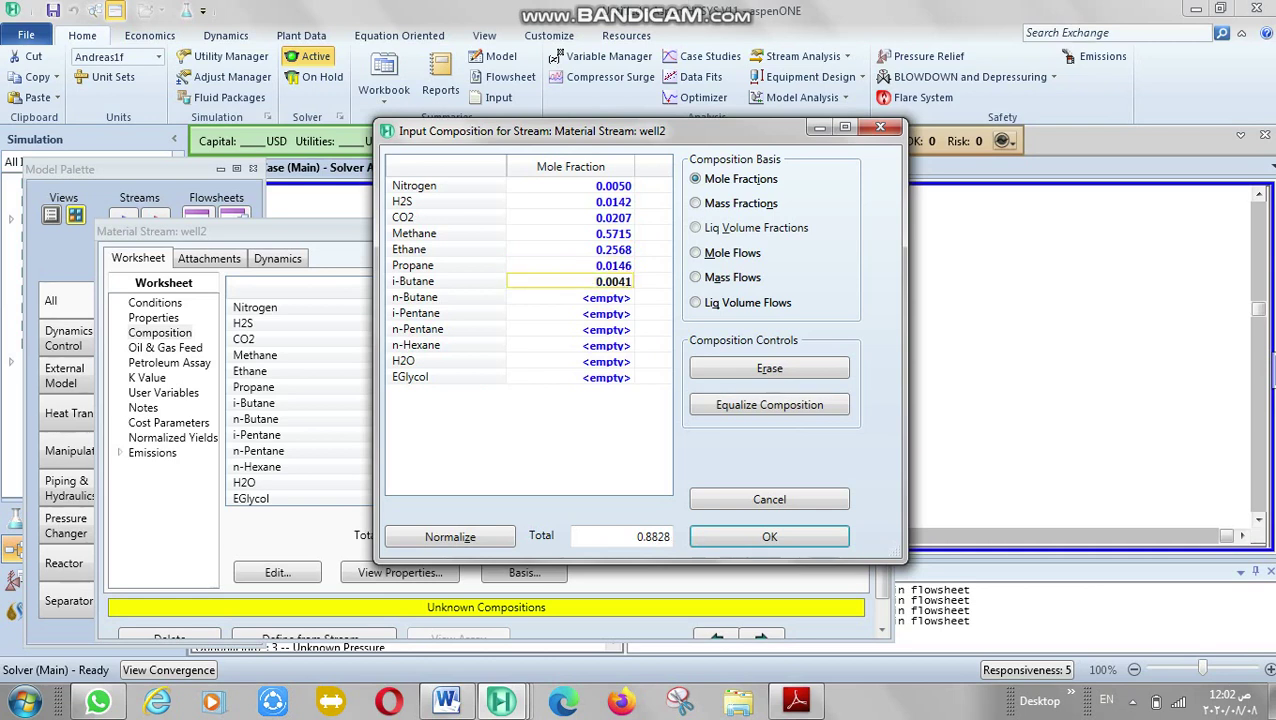
key(Return)
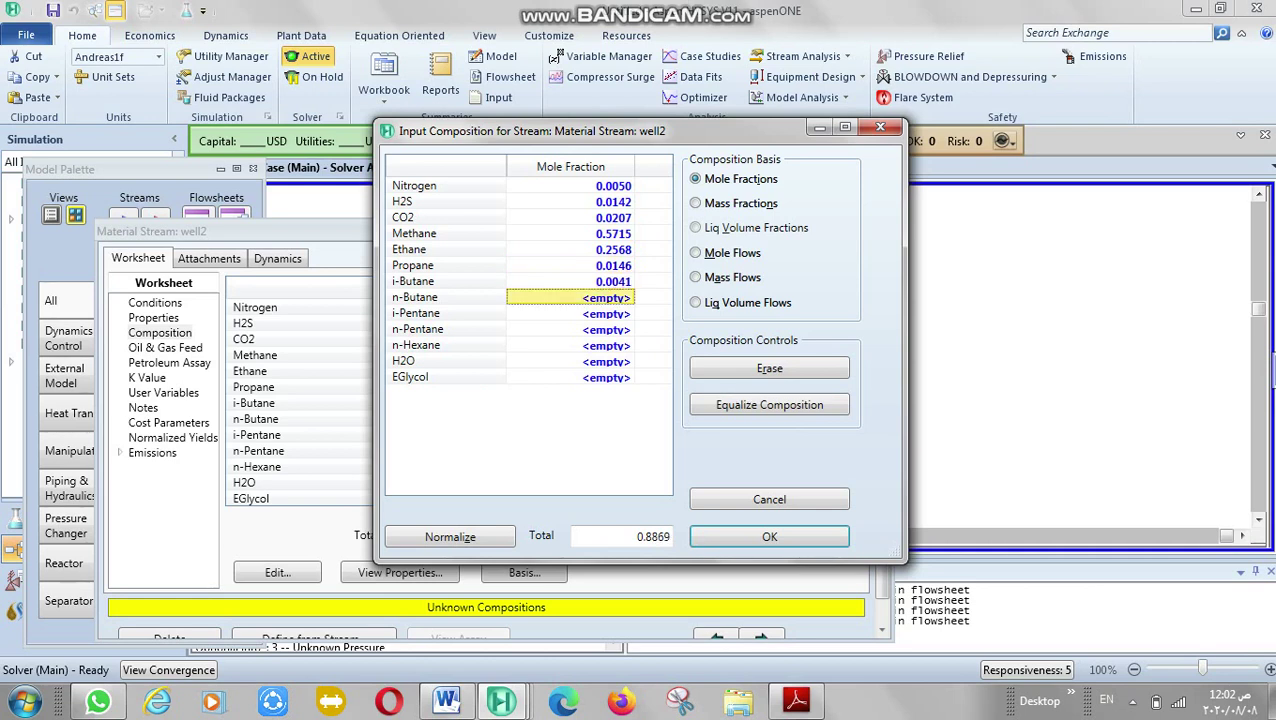
Set well2's mole fractions to 0.0076 for n-Butane, 0.0038 for i-Pentane and 0.0037 for n-Pentane.
text(0.0076)
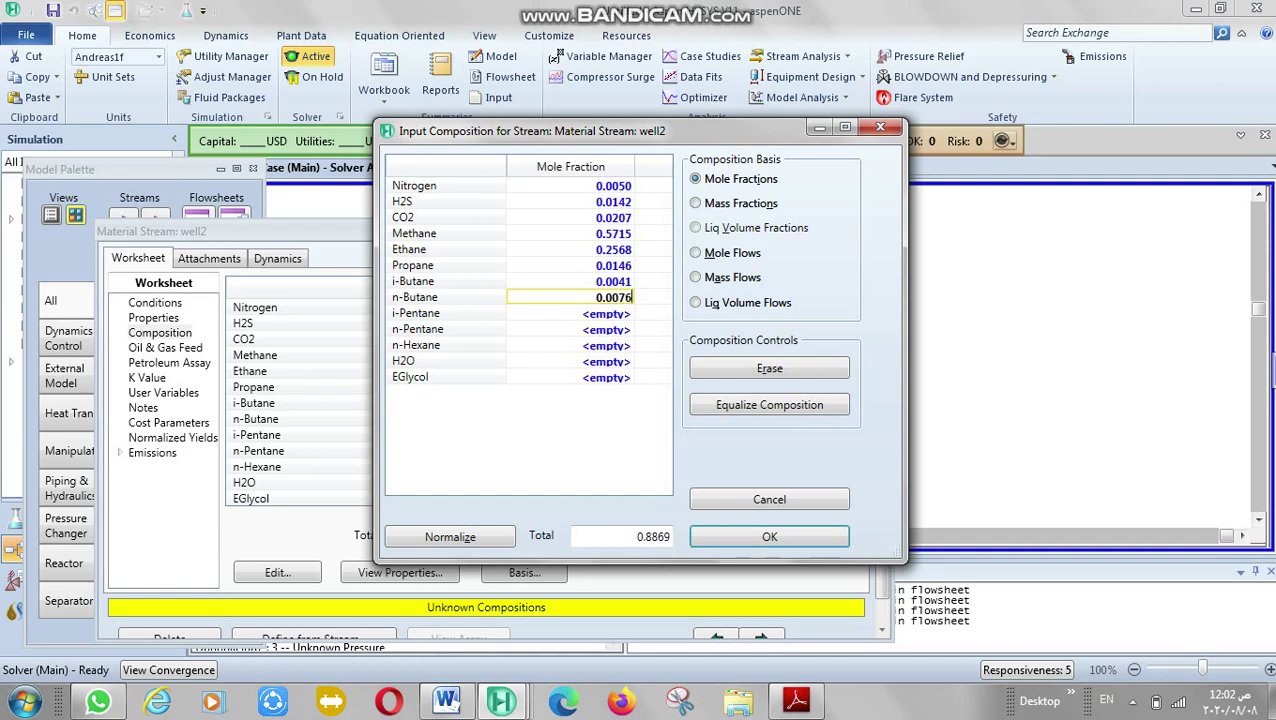
key(Return)
text(0.00)
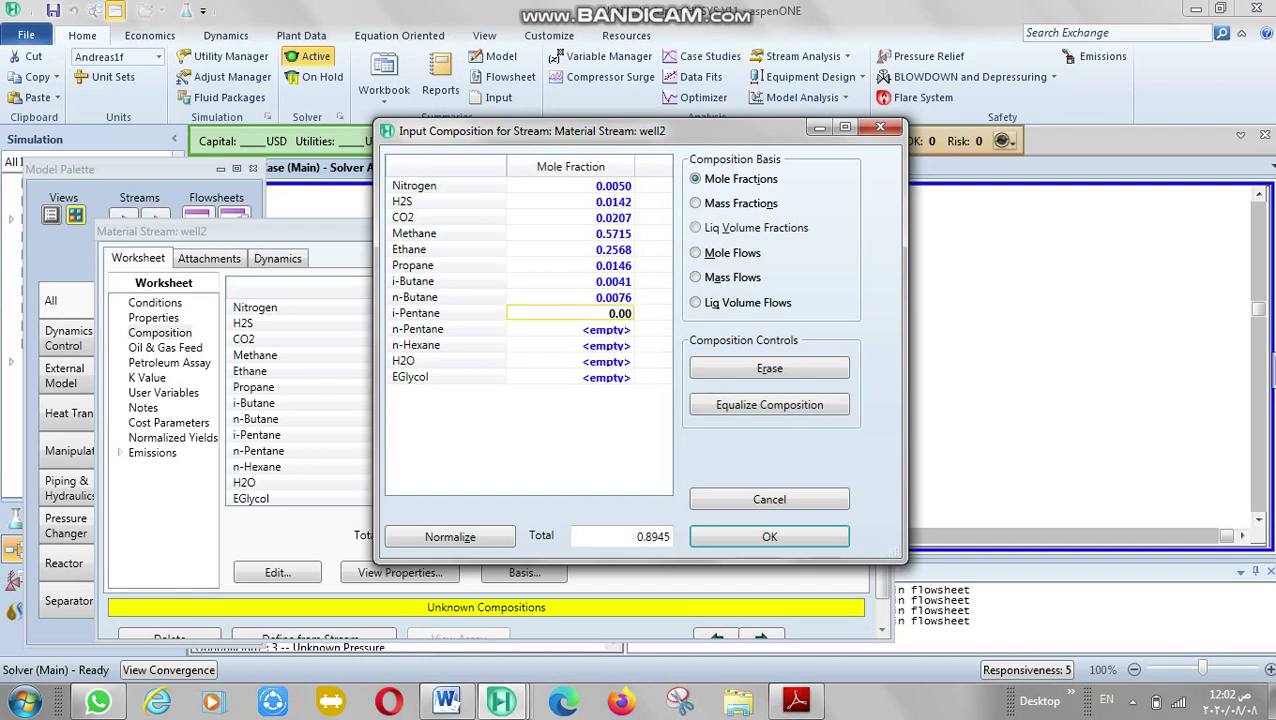
text(38)
key(Return)
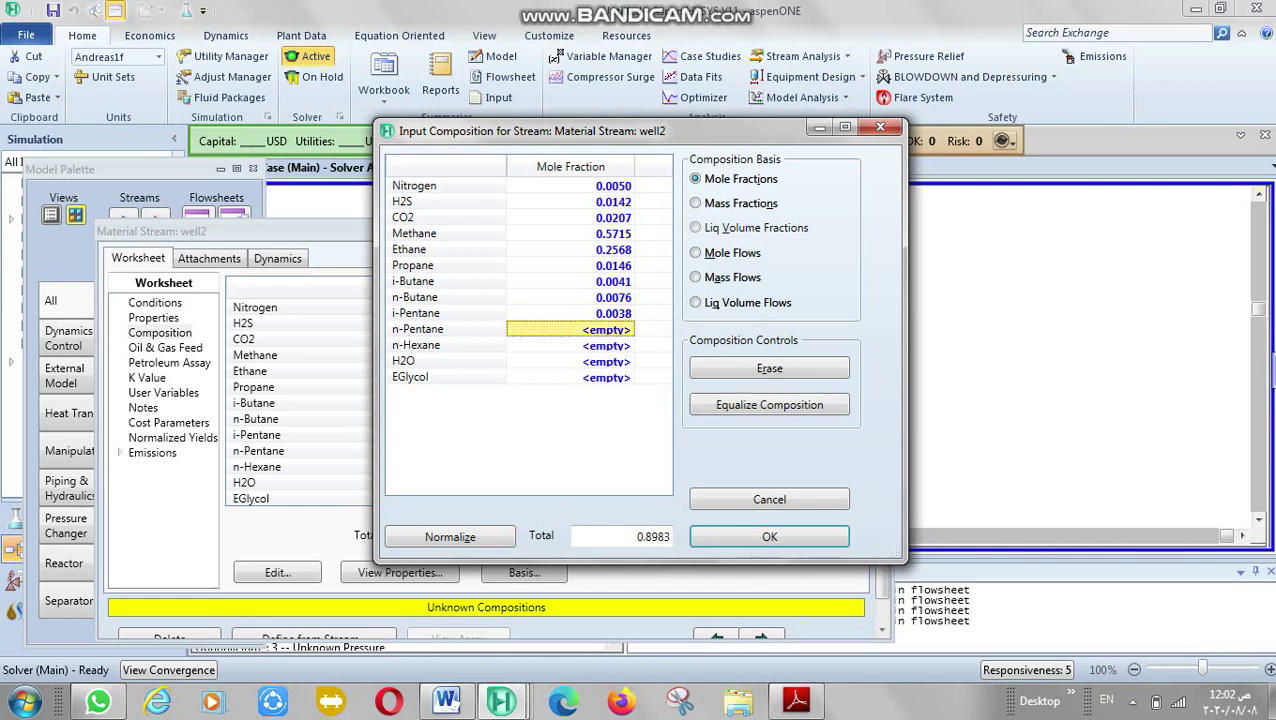
text(0.0037)
key(Return)
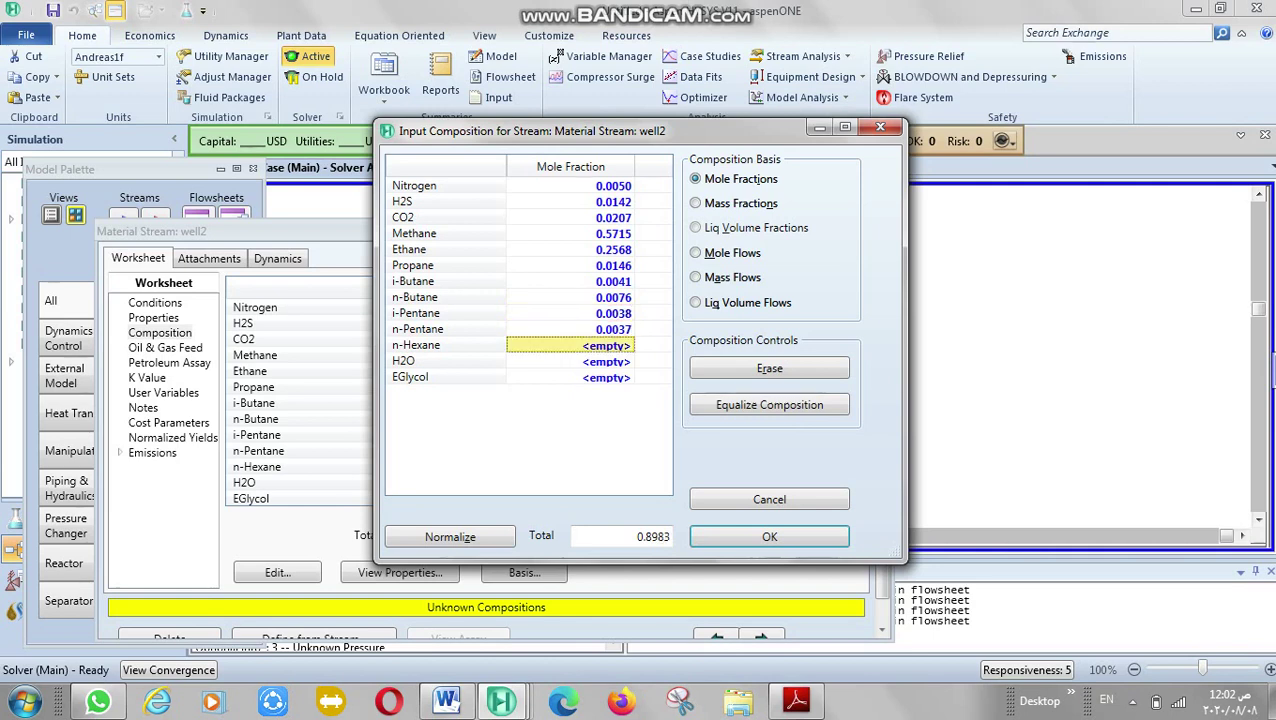
Set well2's mole fractions to 0.0061 for n-Hexane and 0.0917 for H2O.
text(0.00)
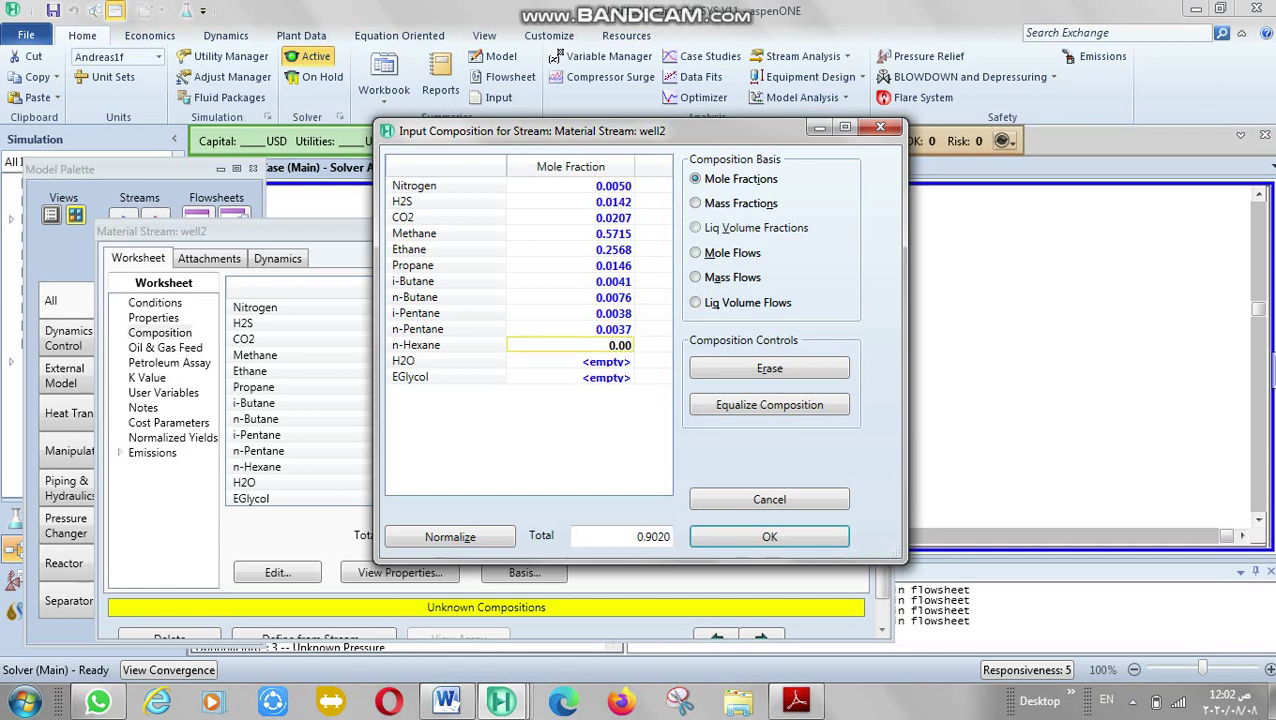
text(61)
key(Return)
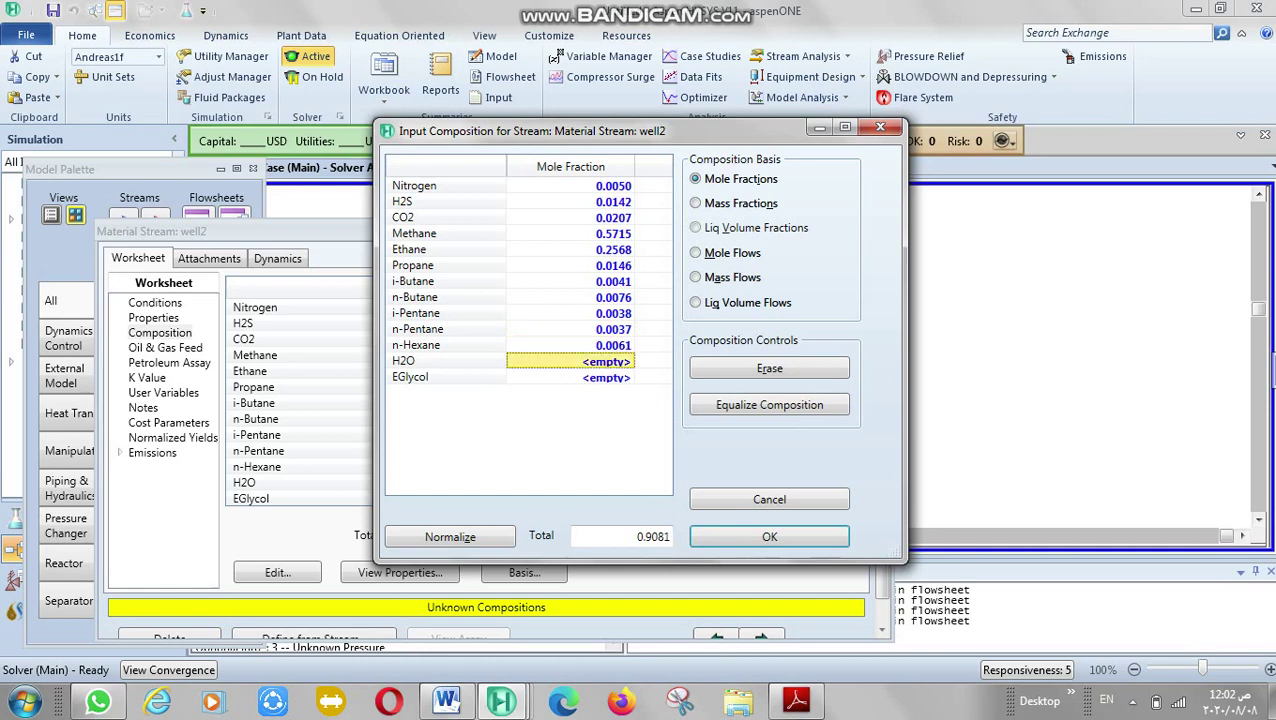
text(0.09)
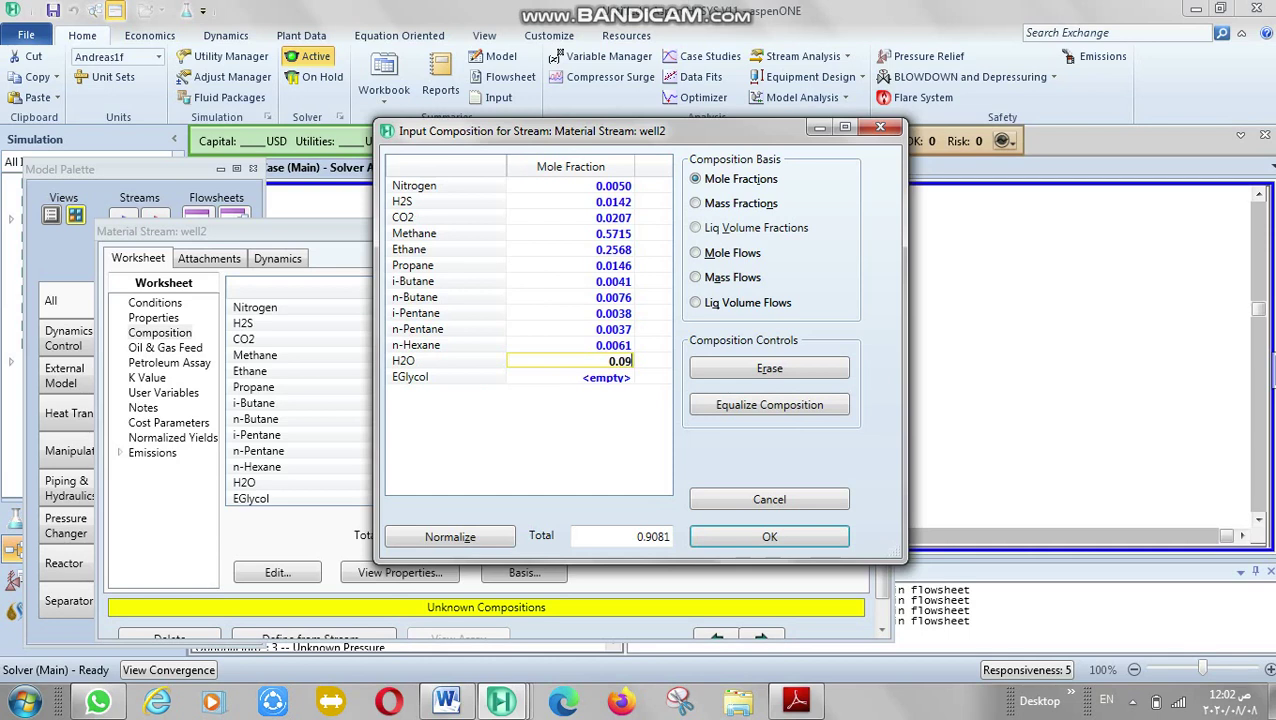
text(17)
key(Return)
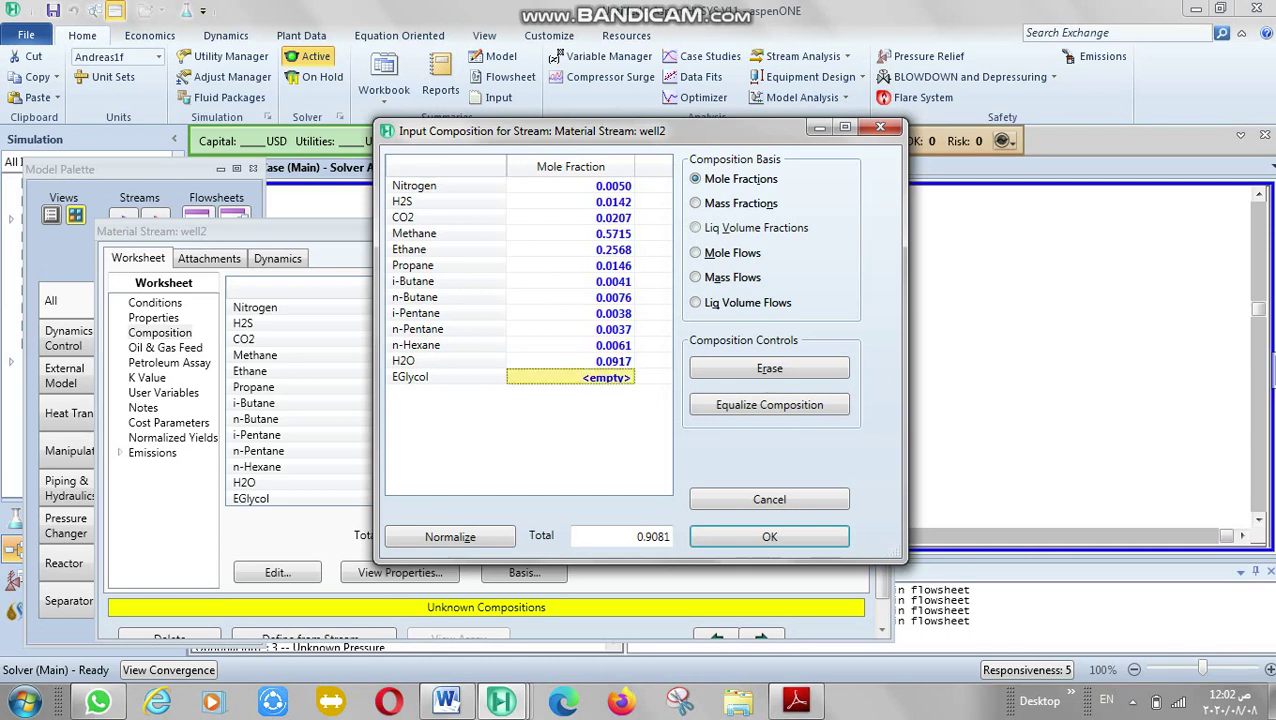
Set well2's EGlycol fraction to 0, then normalize and accept the composition and close the stream's window.
text(0)
key(Return)
click(450, 536)
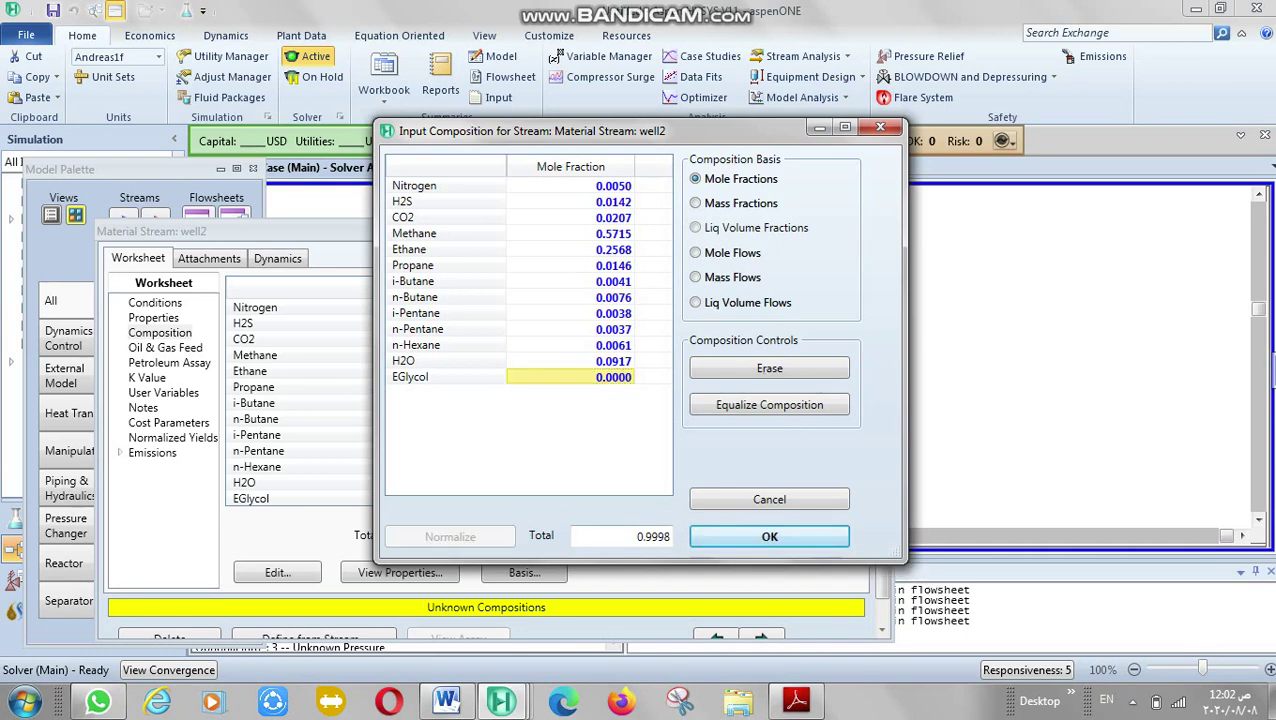
click(725, 540)
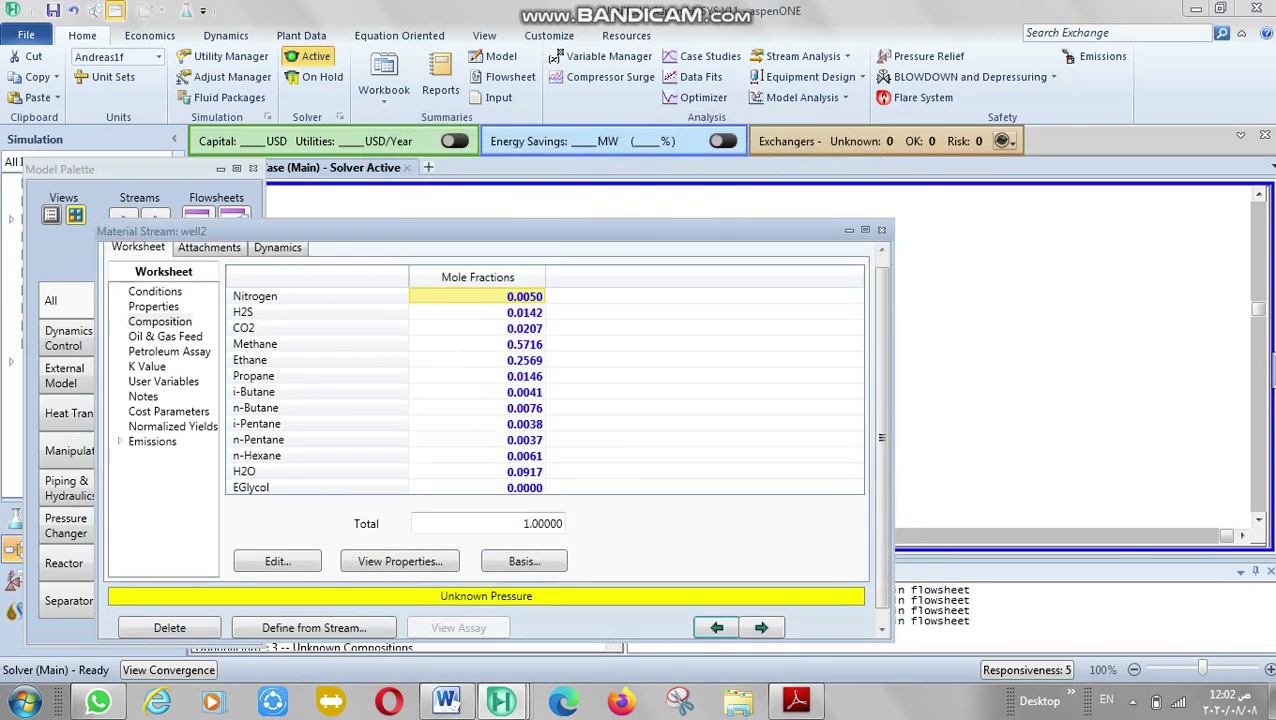
click(881, 230)
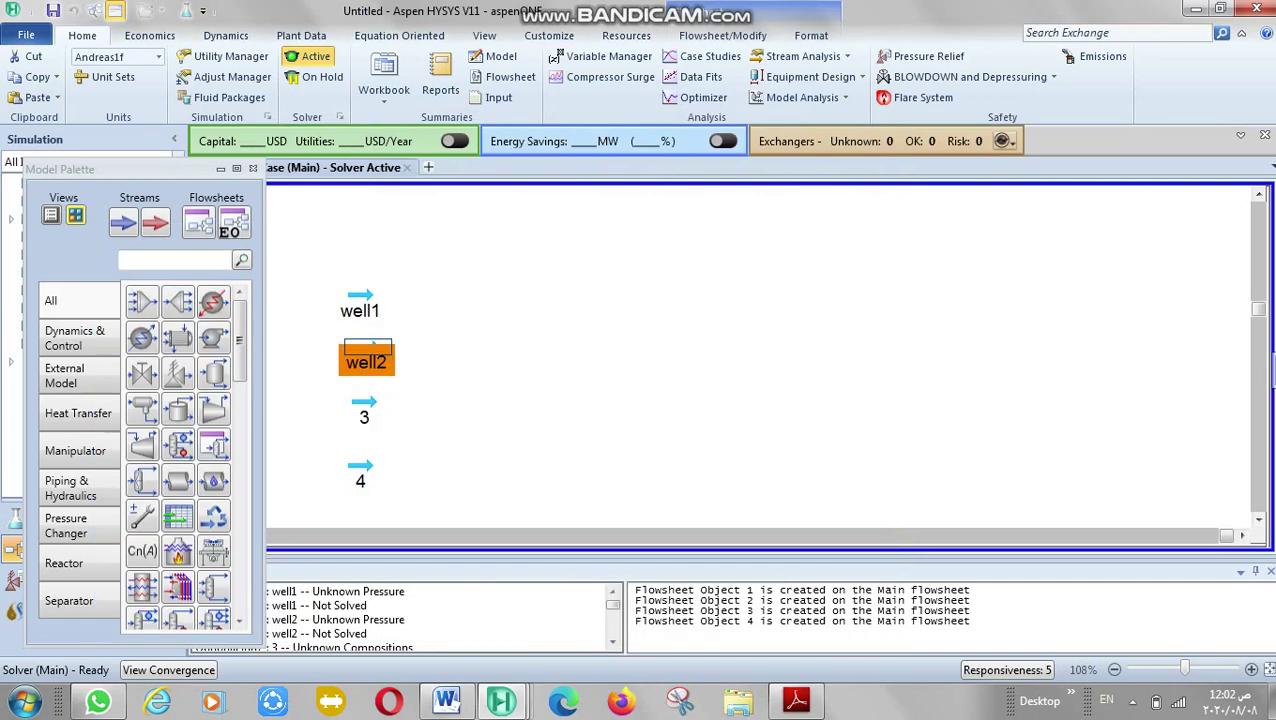
Open material stream 3 and rename it well3.
click(364, 404)
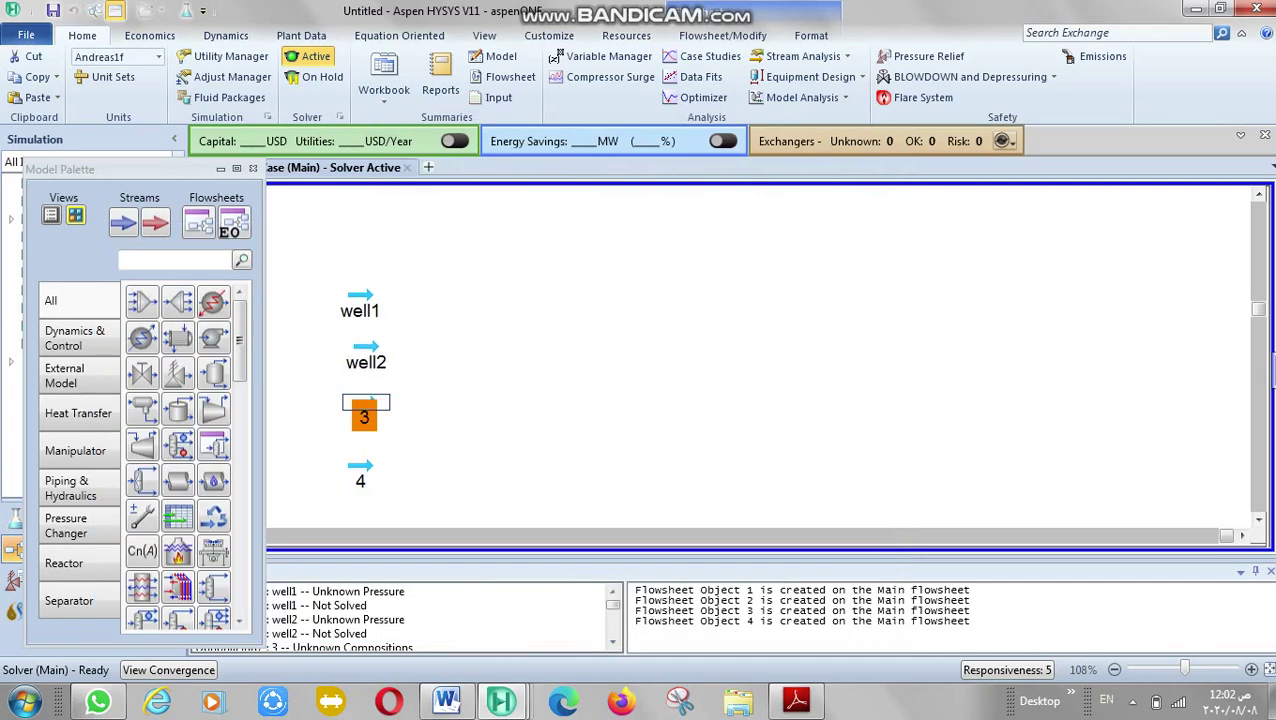
double_click(364, 410)
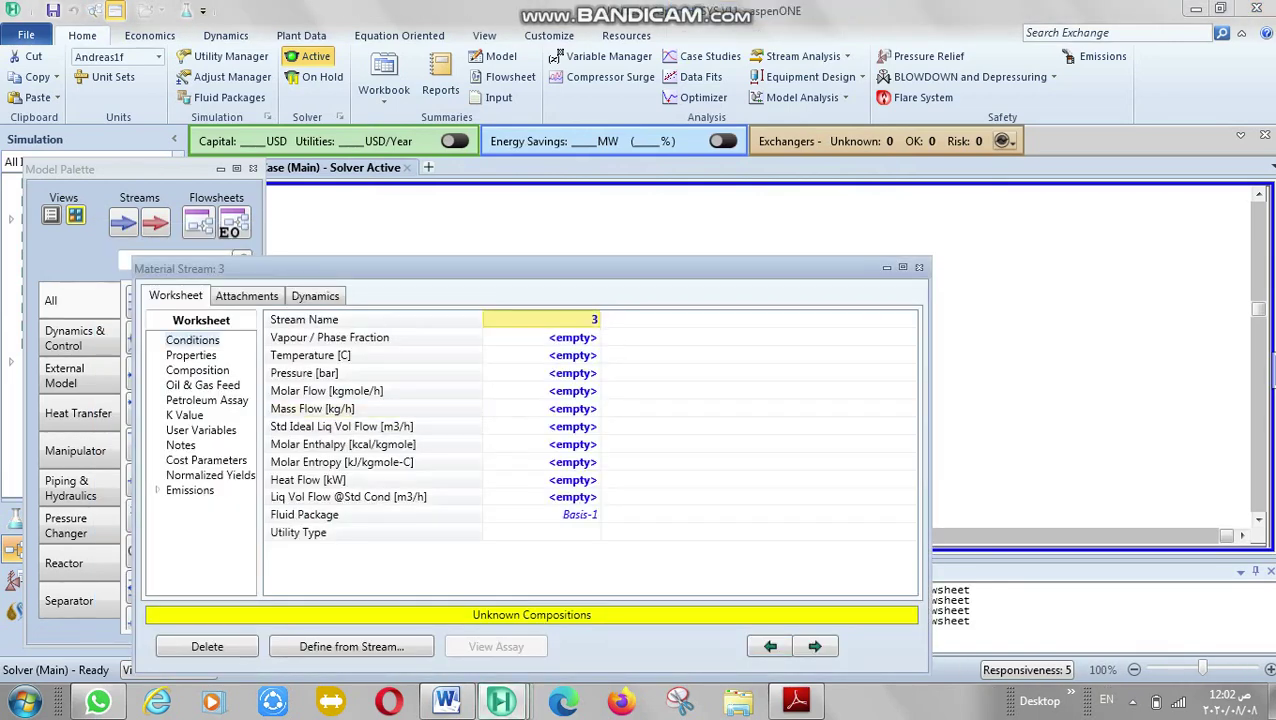
text(well3)
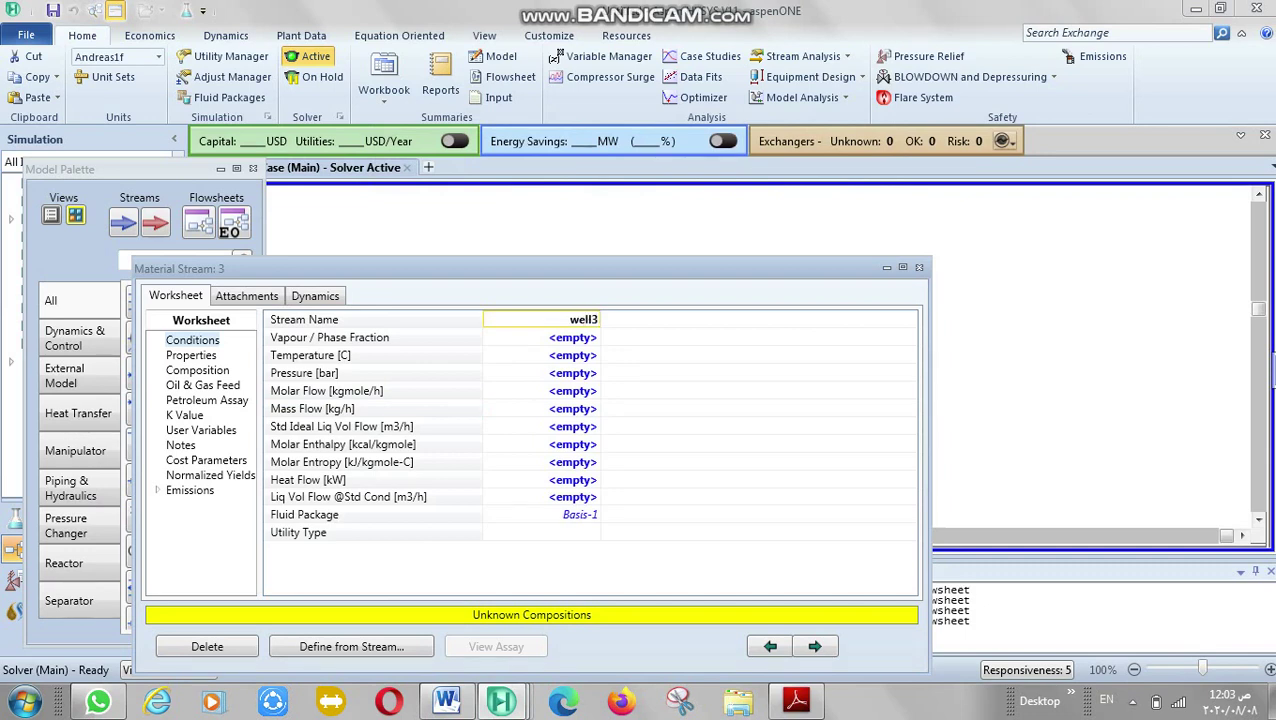
key(Return)
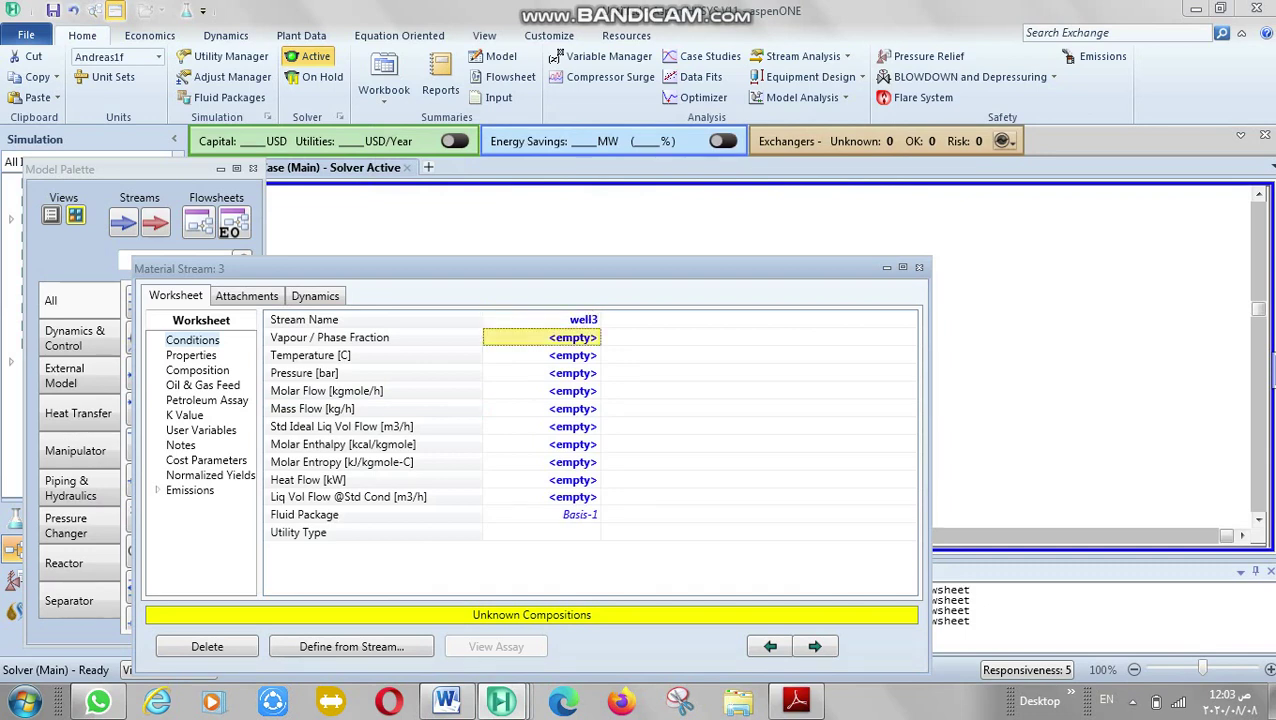
Set the well3 stream's temperature to 90 C and its mass flow to 25000 kg/h.
key(Down)
key(Down)
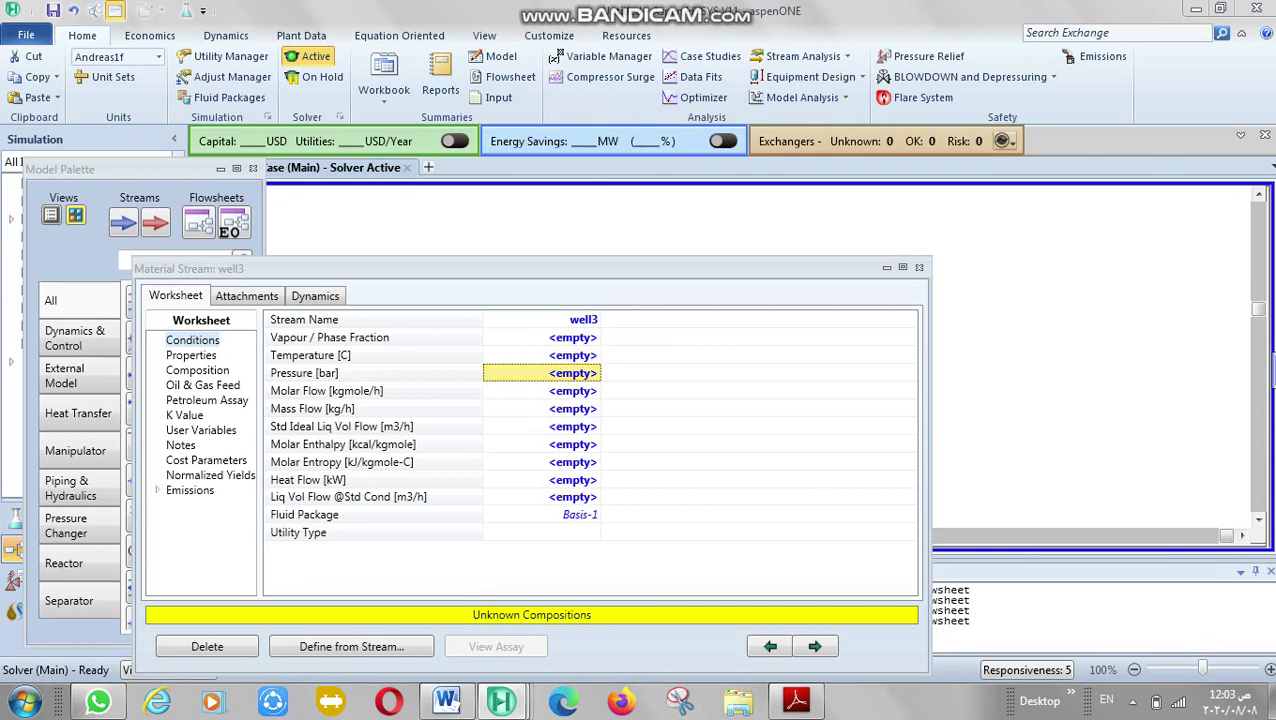
click(542, 355)
text(90)
key(Return)
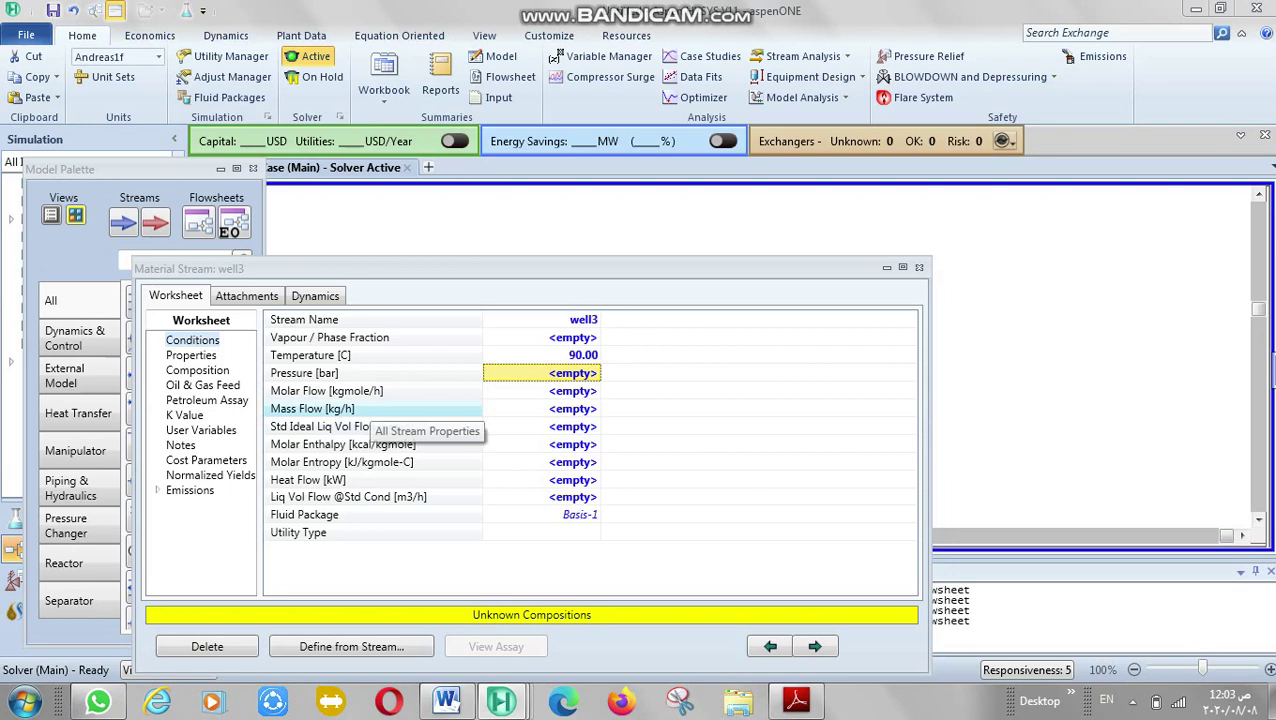
key(Down)
key(Down)
text(25000)
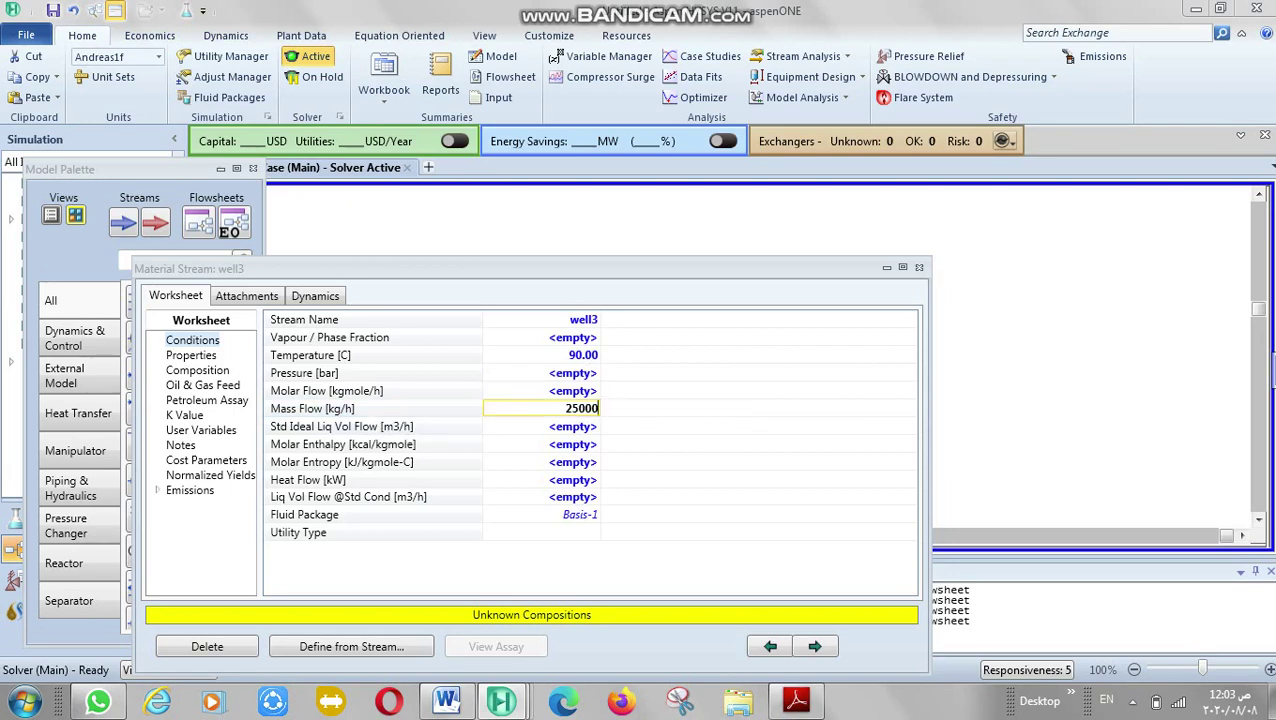
key(Return)
key(Down)
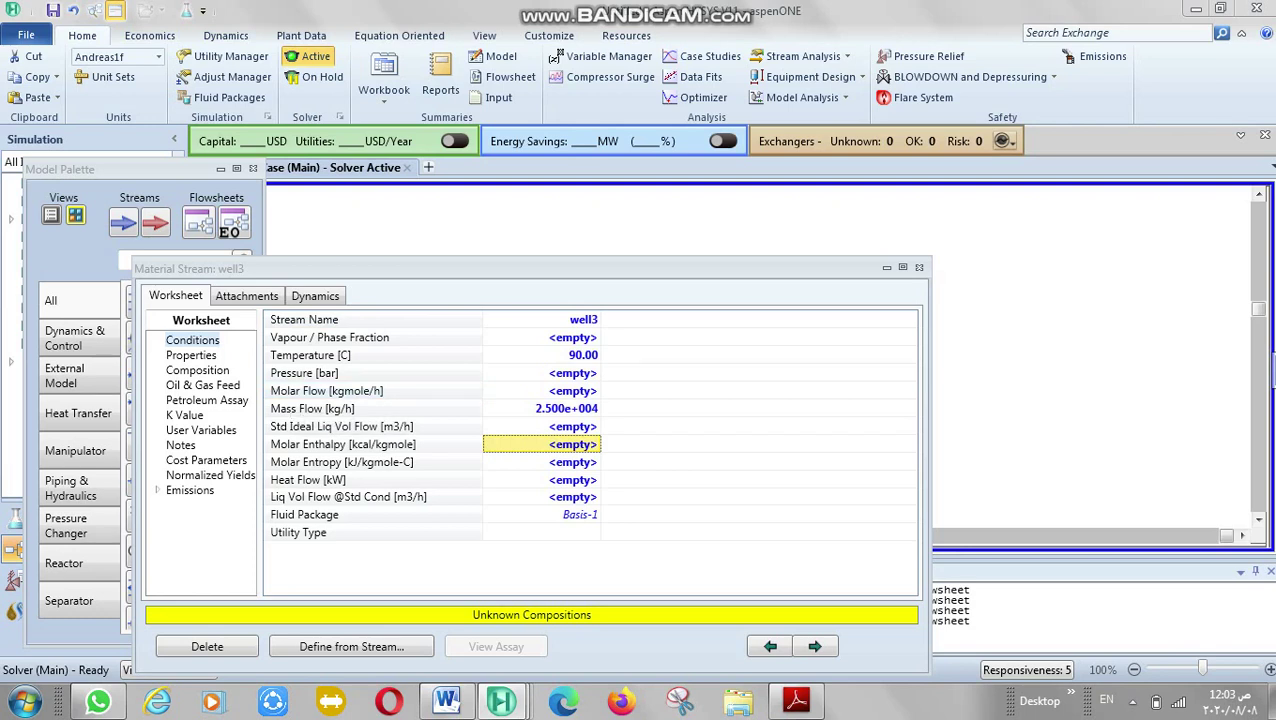
Set well3's mole fractions to 0.0067 for Nitrogen, 0 for H2S and 0.0191 for CO2.
click(197, 370)
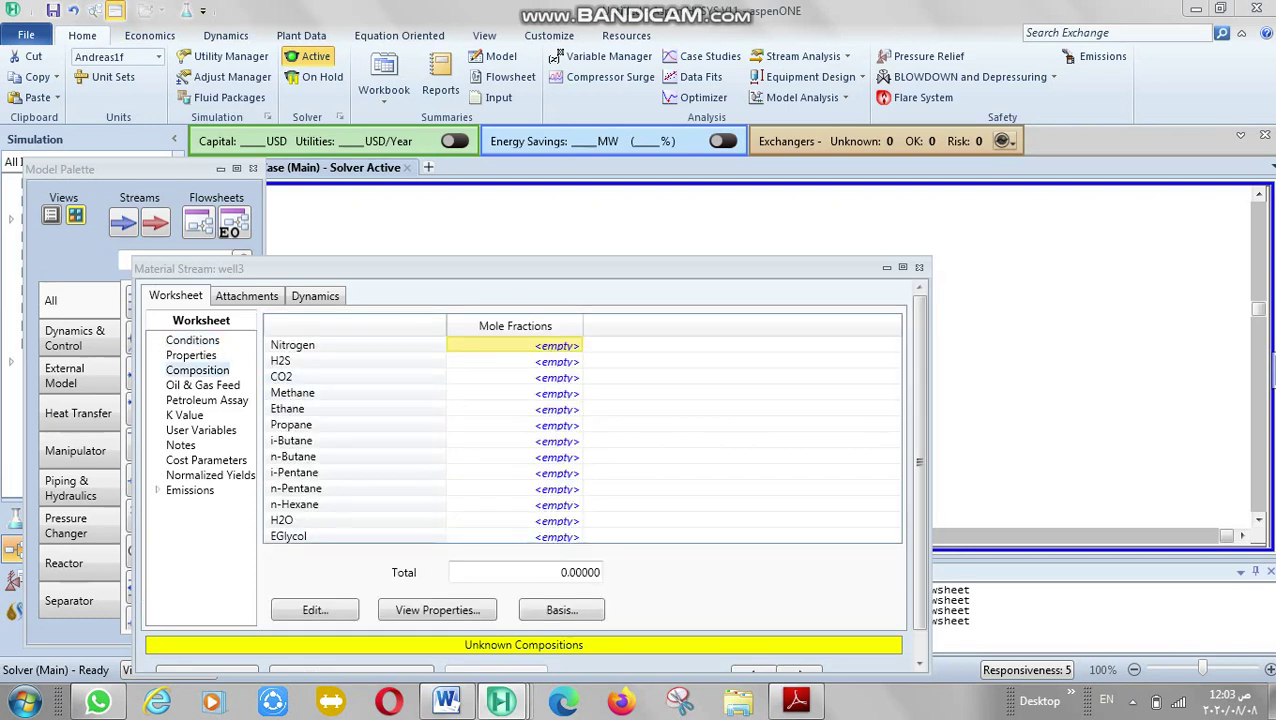
text(0.006)
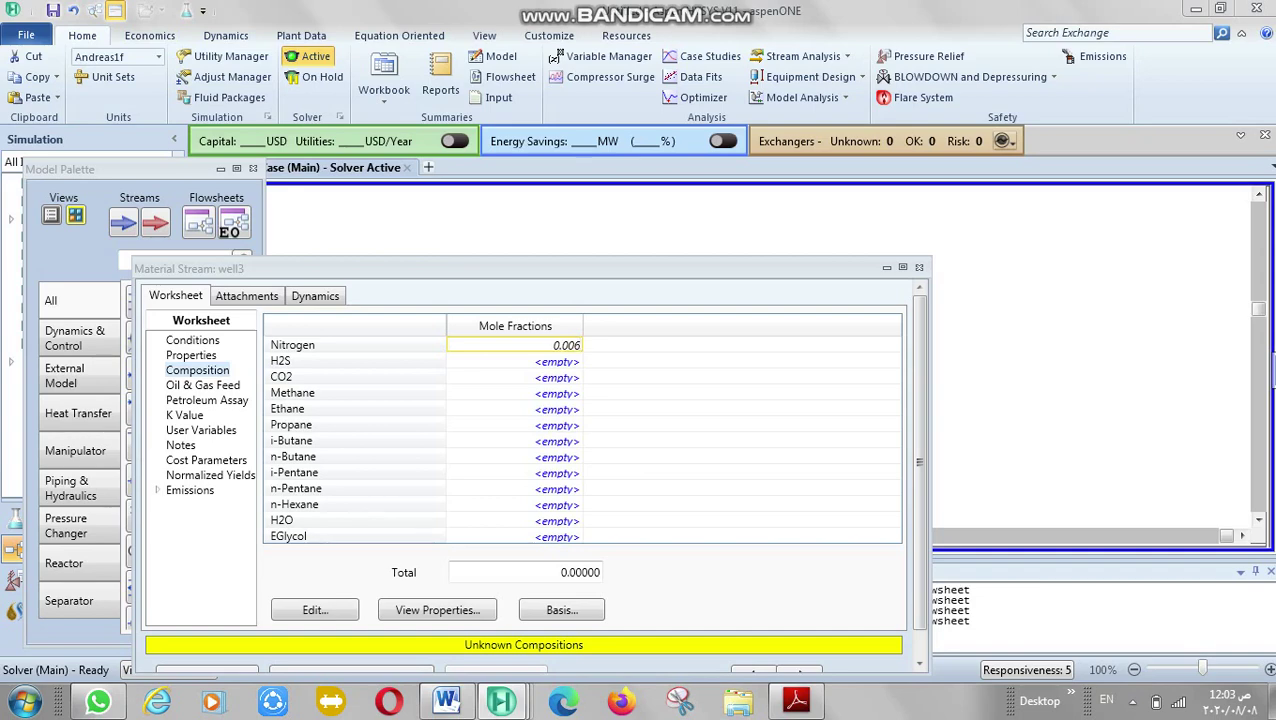
text(7)
key(Return)
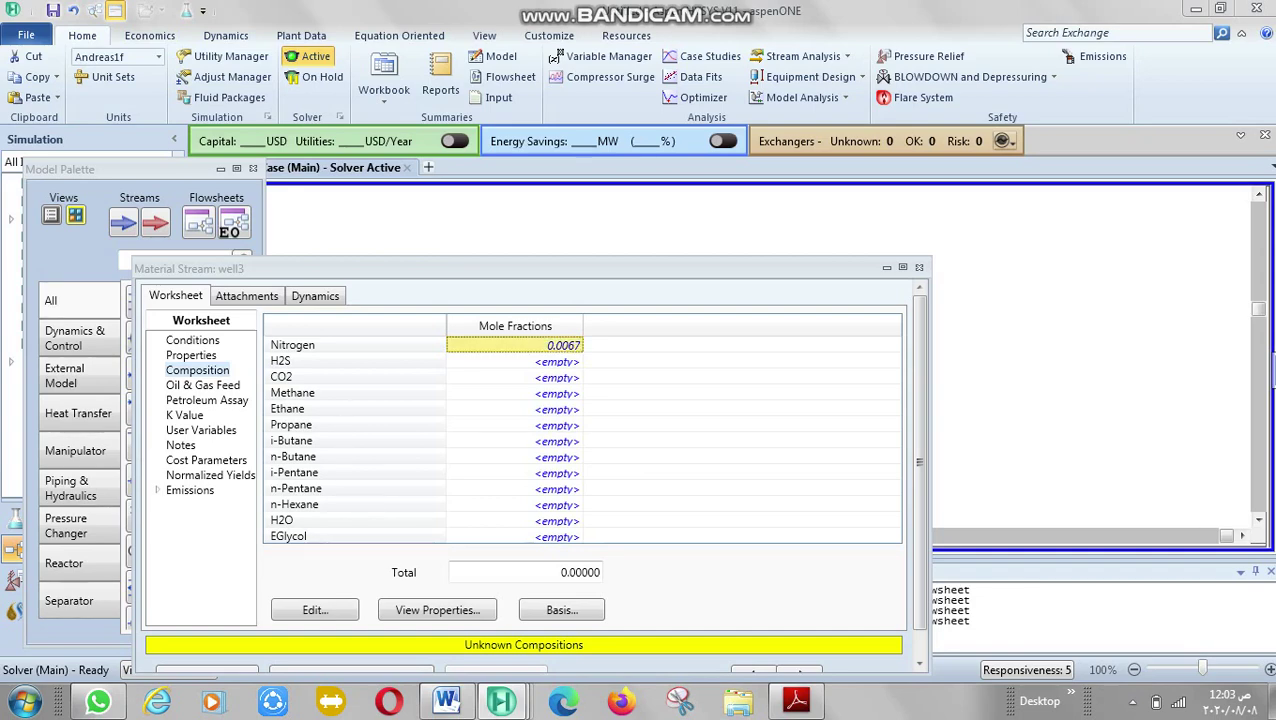
text(0)
key(Return)
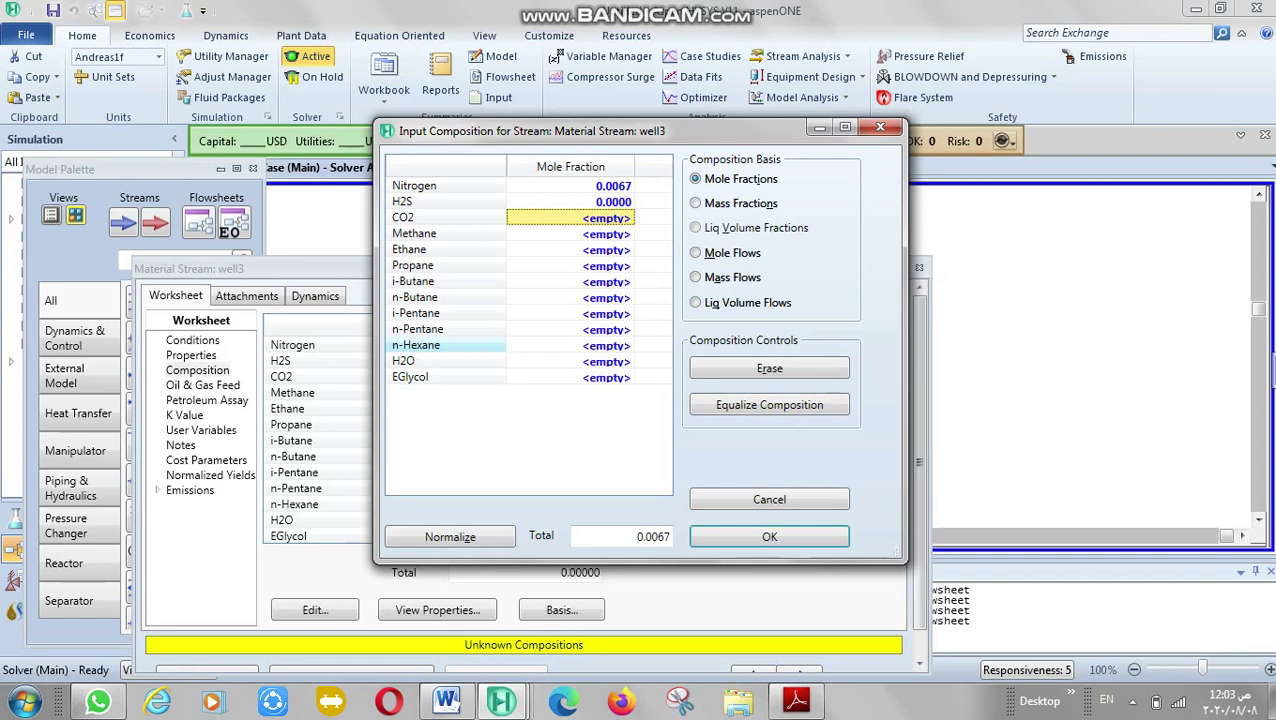
text(0.0191)
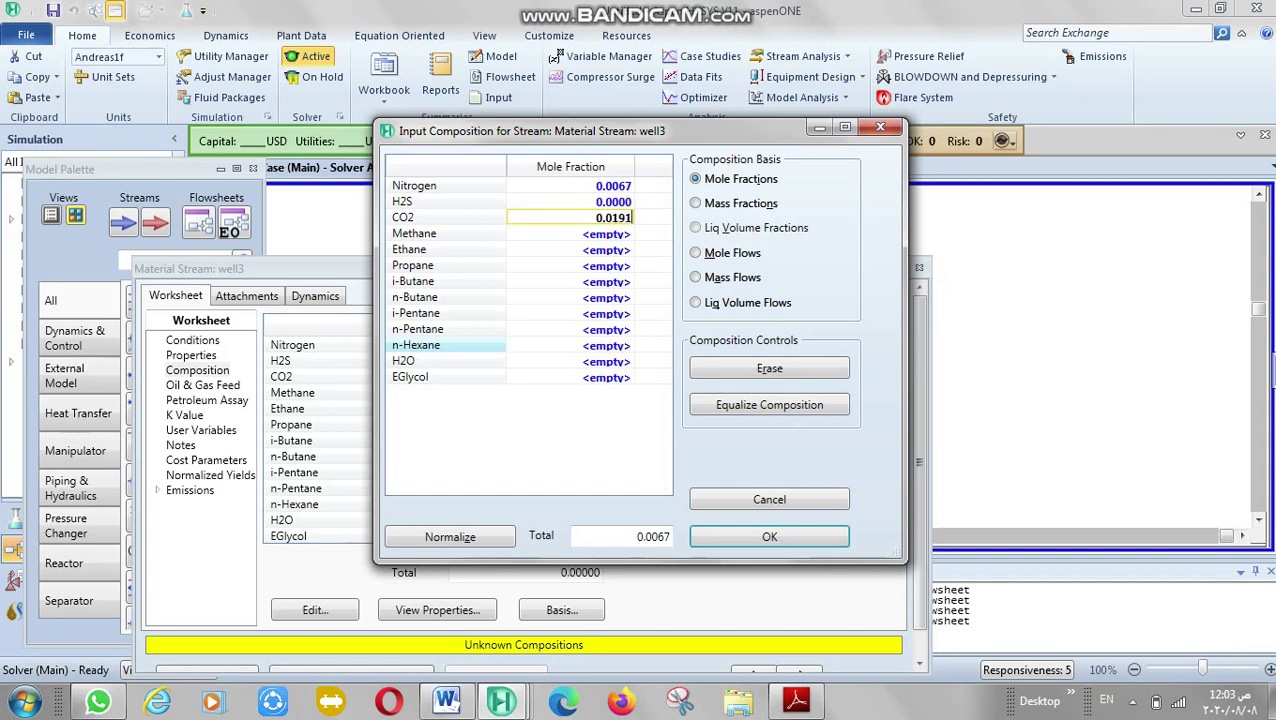
key(Return)
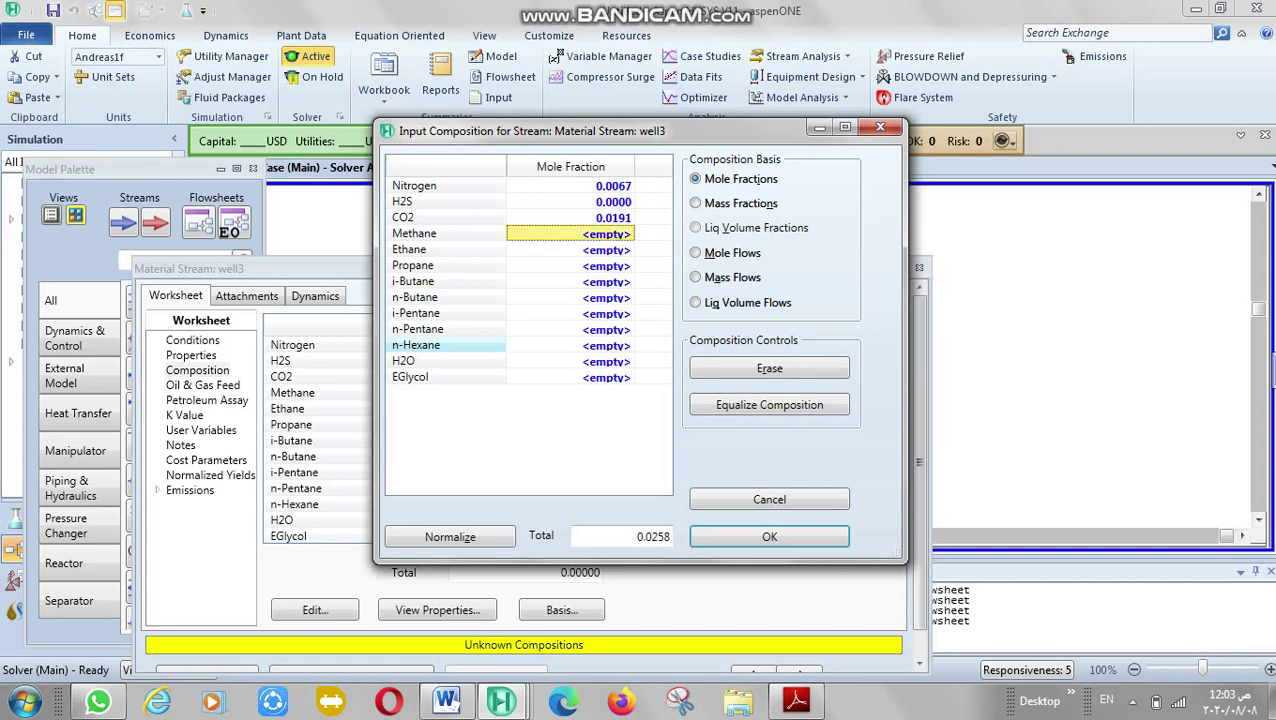
Set well3's mole fractions to 0.3348 for Methane, 0.1331 for Ethane and 0.1564 for Propane.
text(0.33)
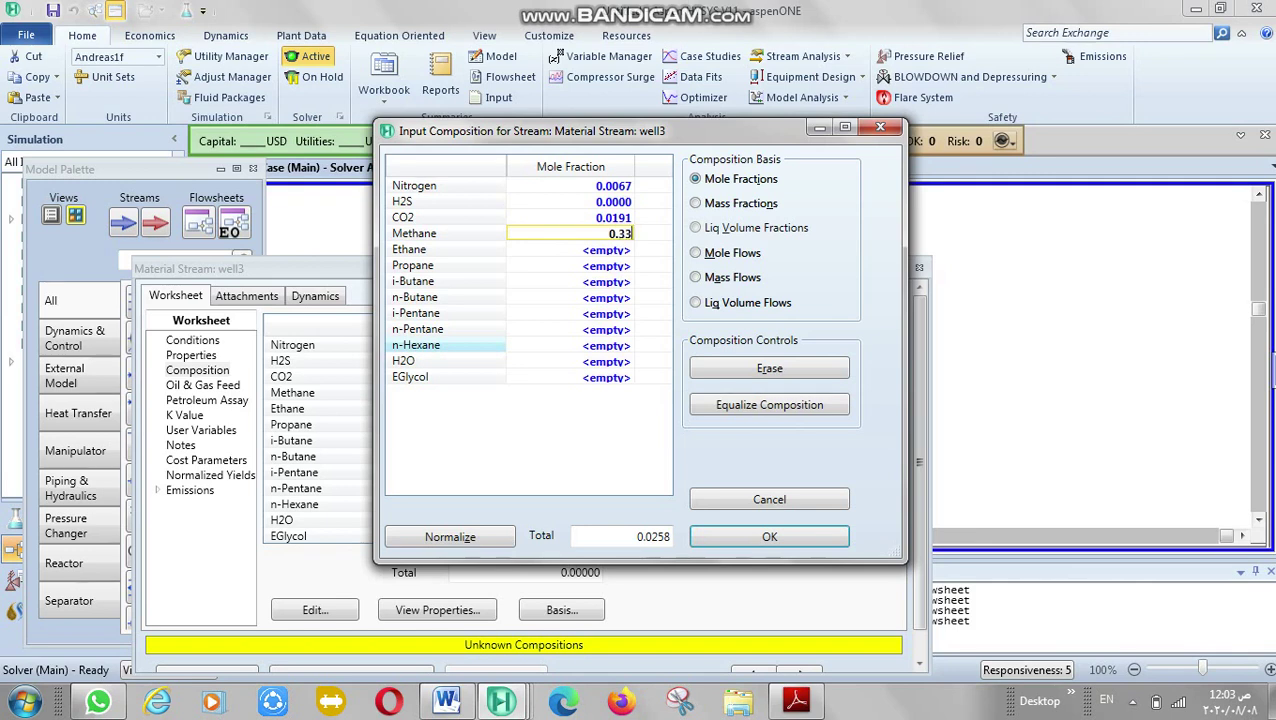
text(48)
key(Return)
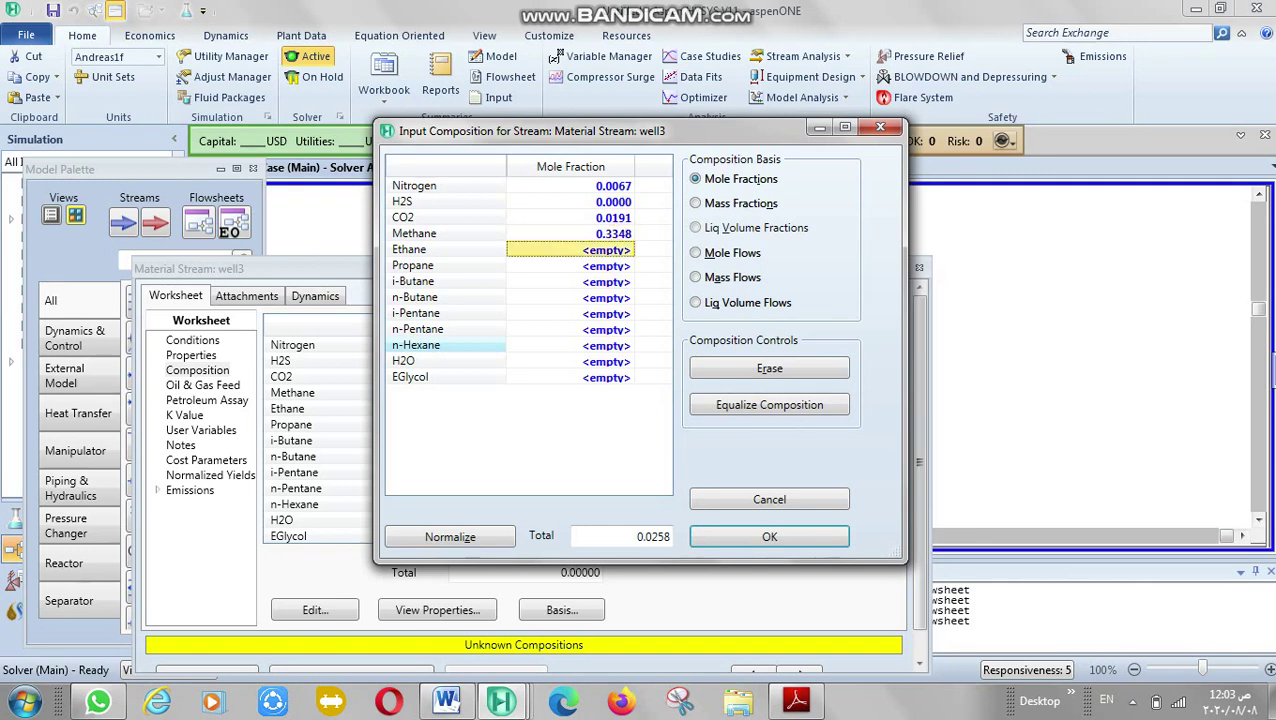
text(0)
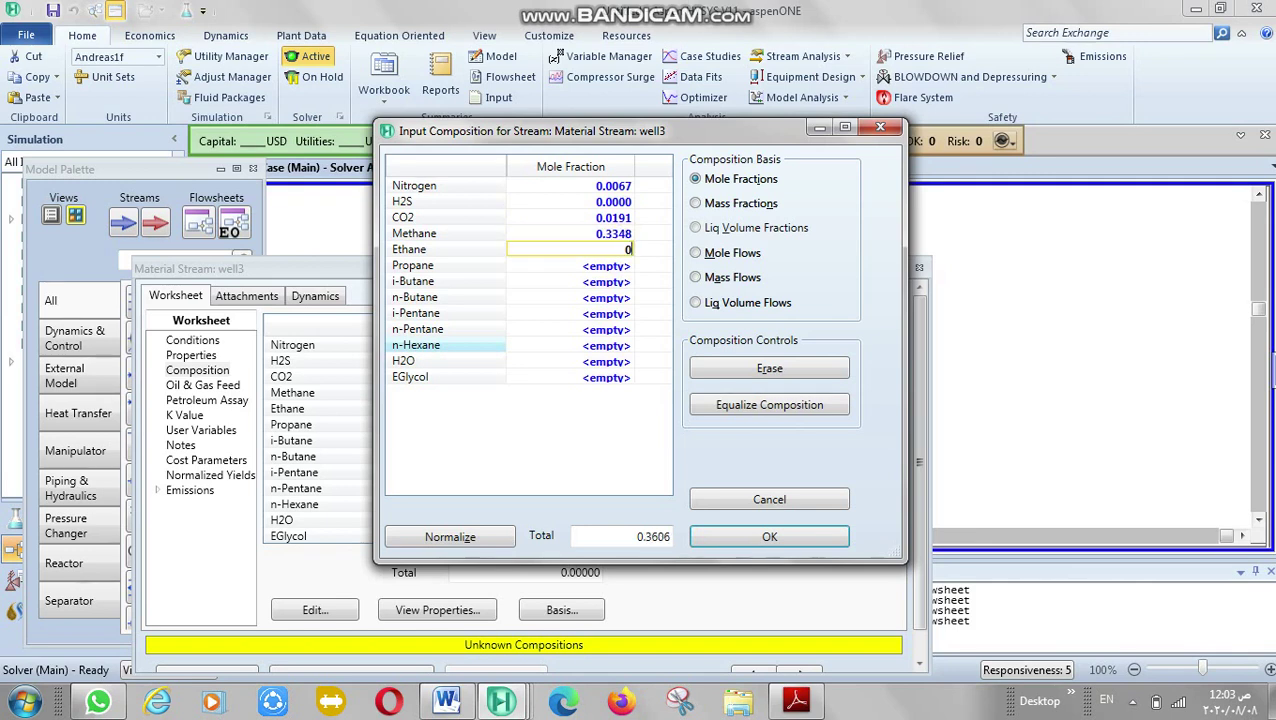
text(.1331)
key(Return)
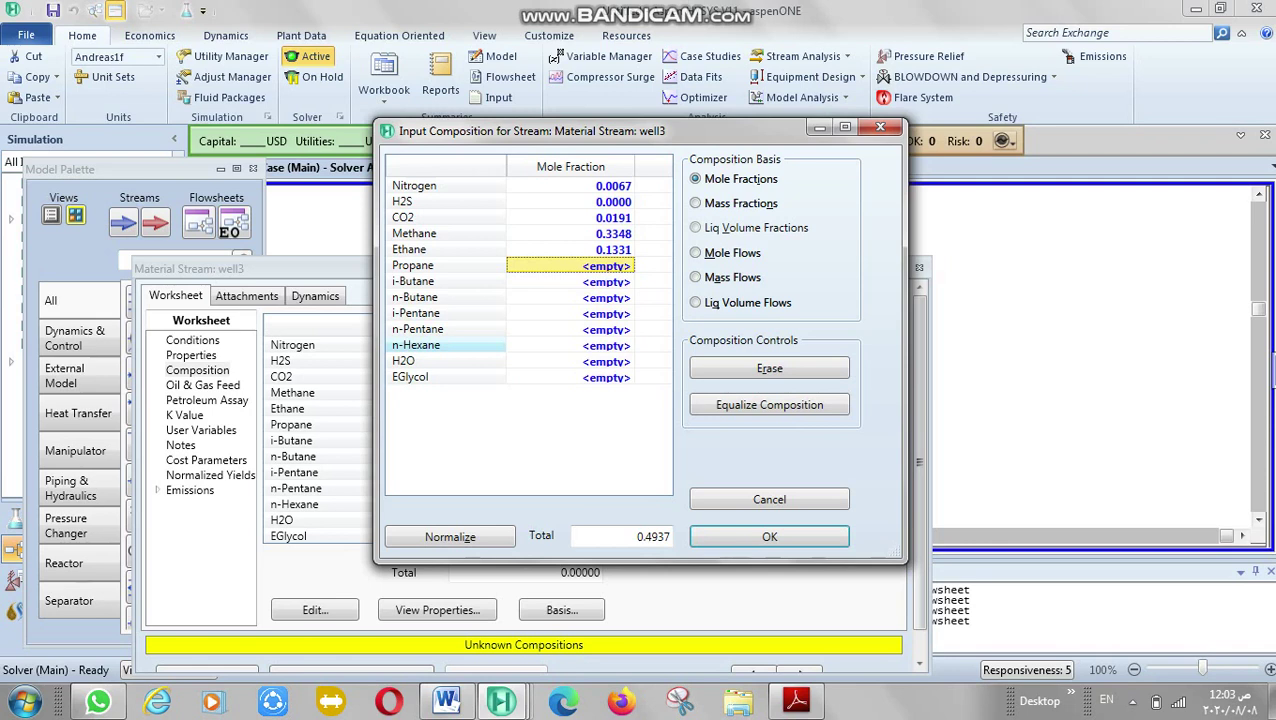
text(0.)
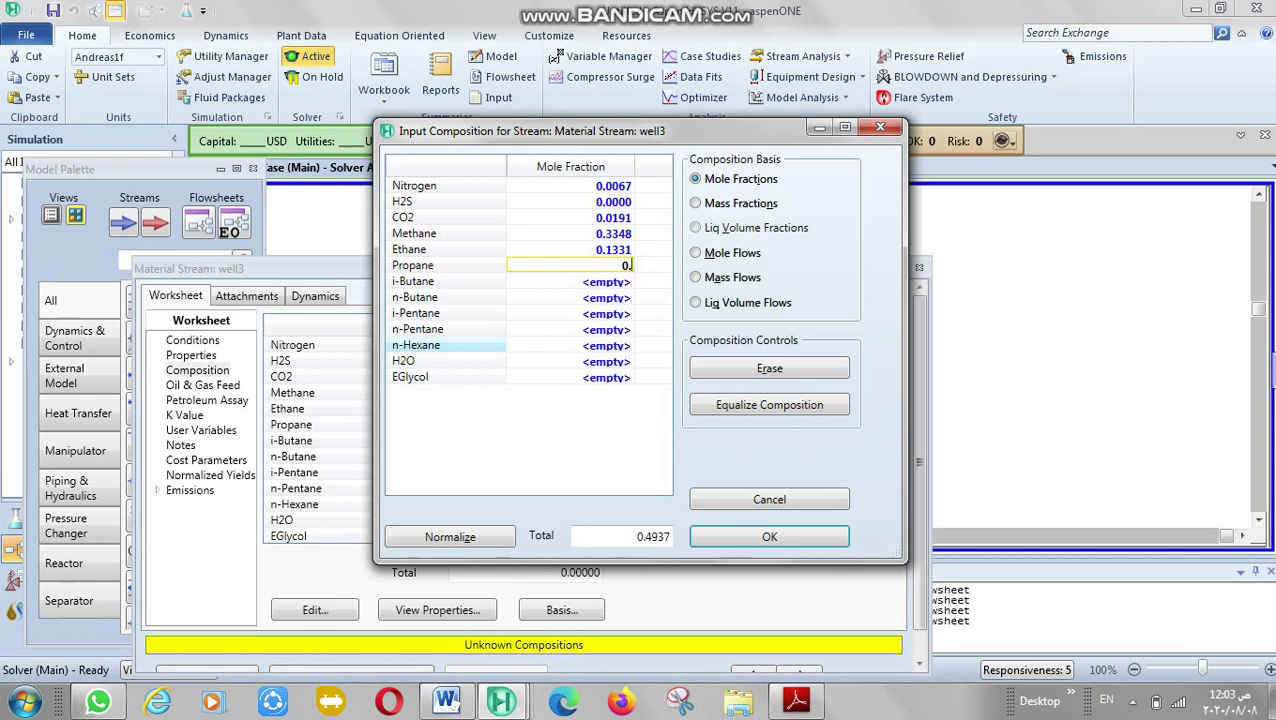
text(1564)
key(Return)
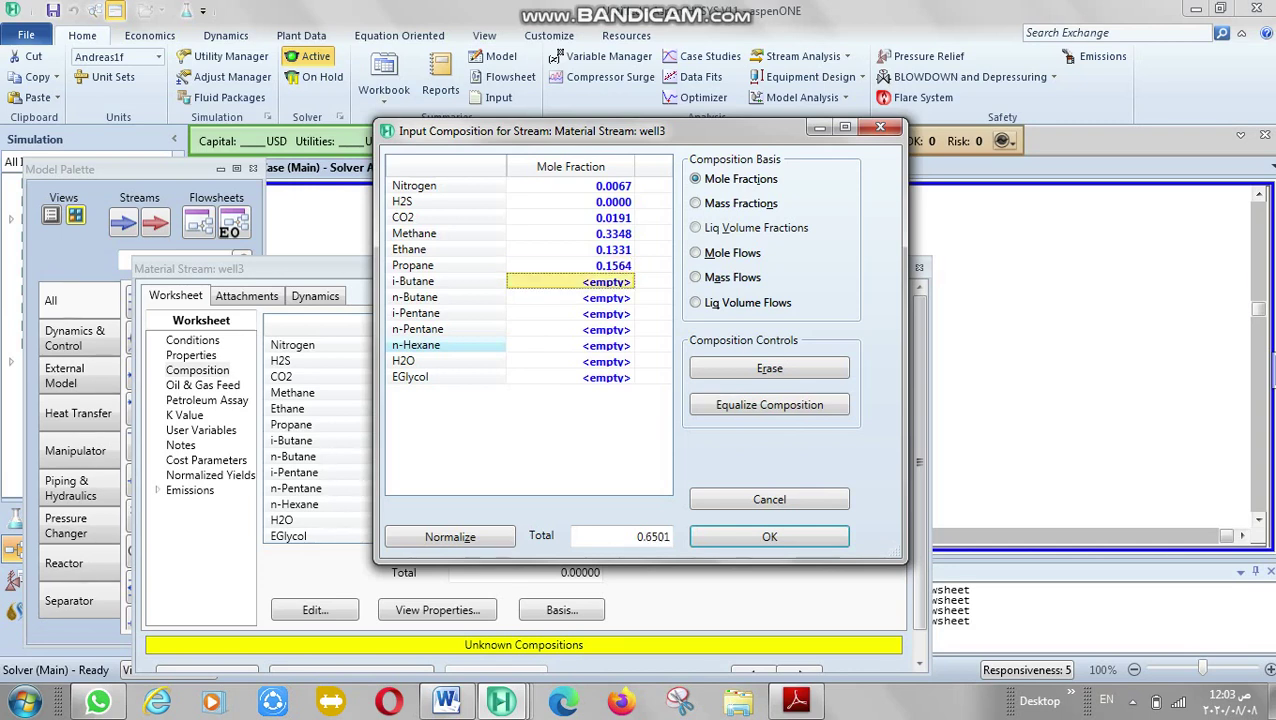
Set well3's mole fractions to 0.0426 for i-Butane and 0.1087 for n-Butane.
text(0.04)
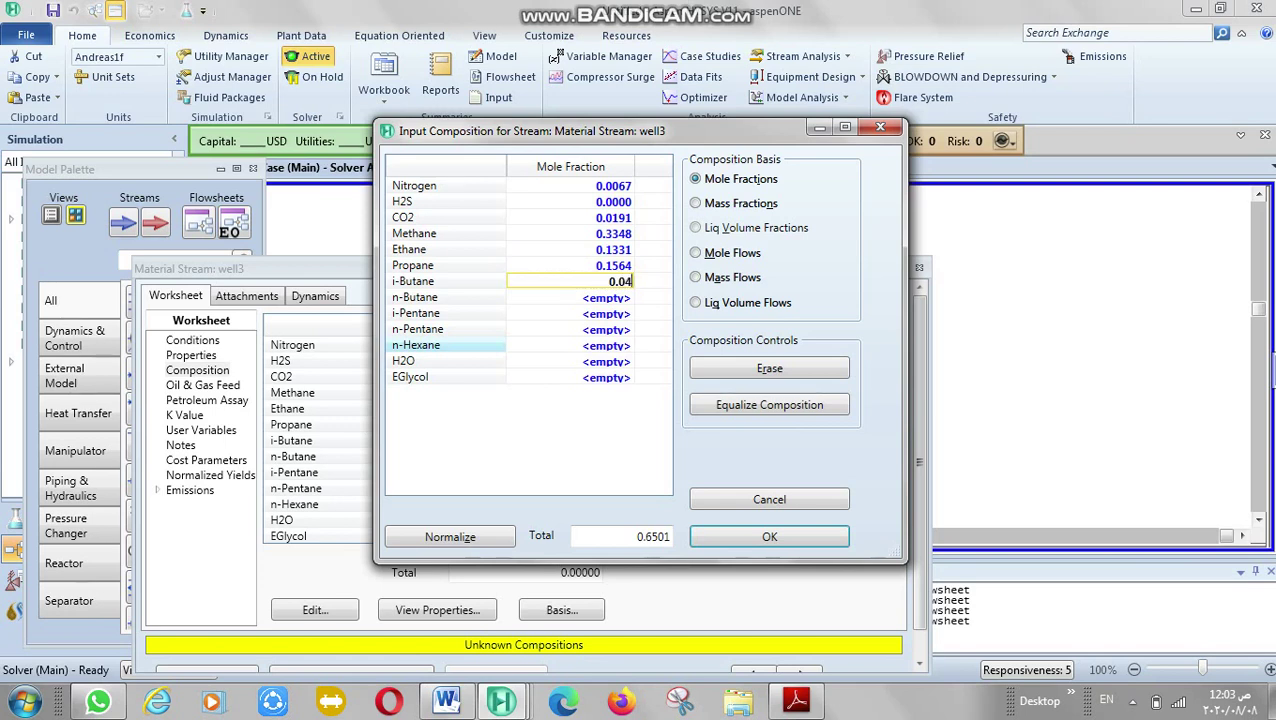
text(26)
key(Return)
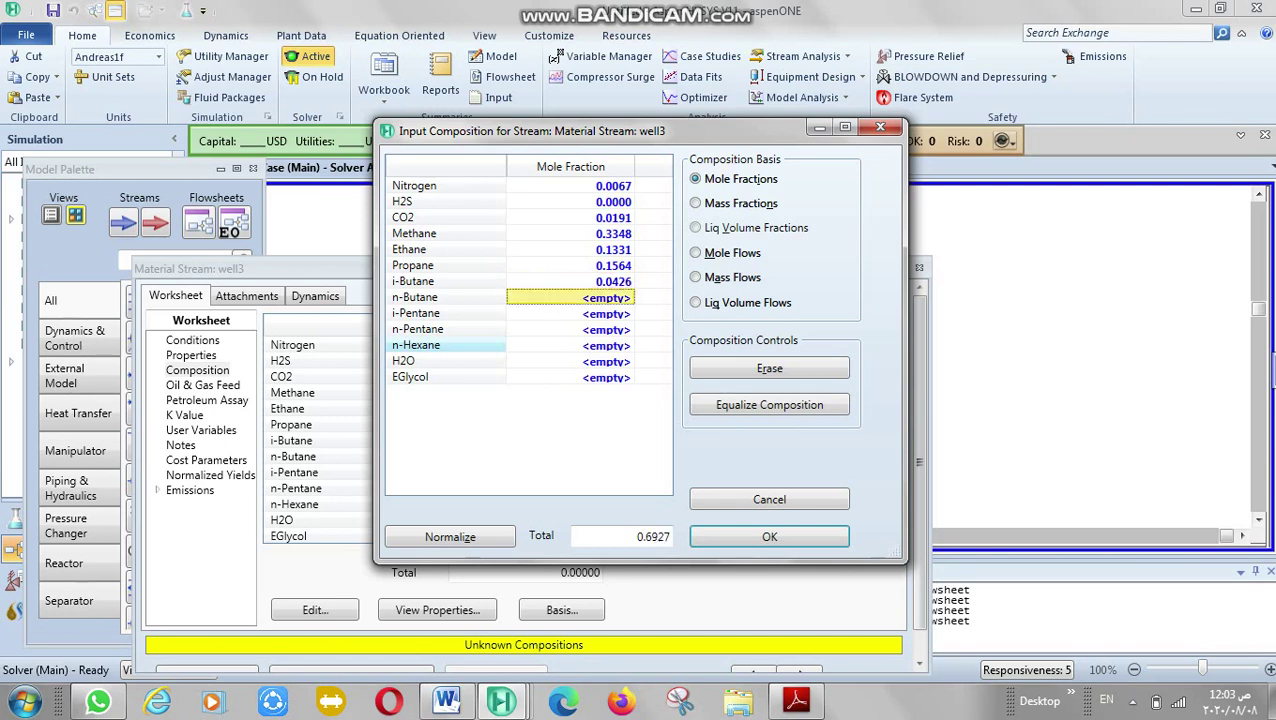
text(0.108)
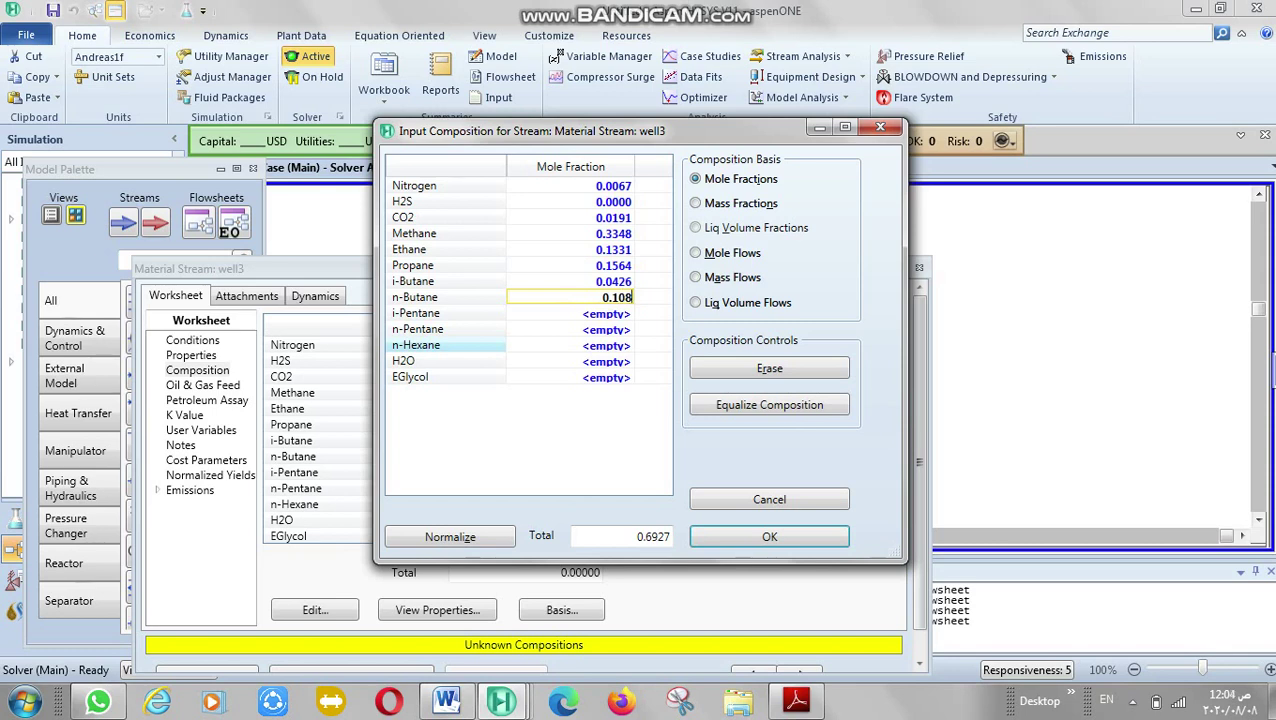
text(7)
key(Return)
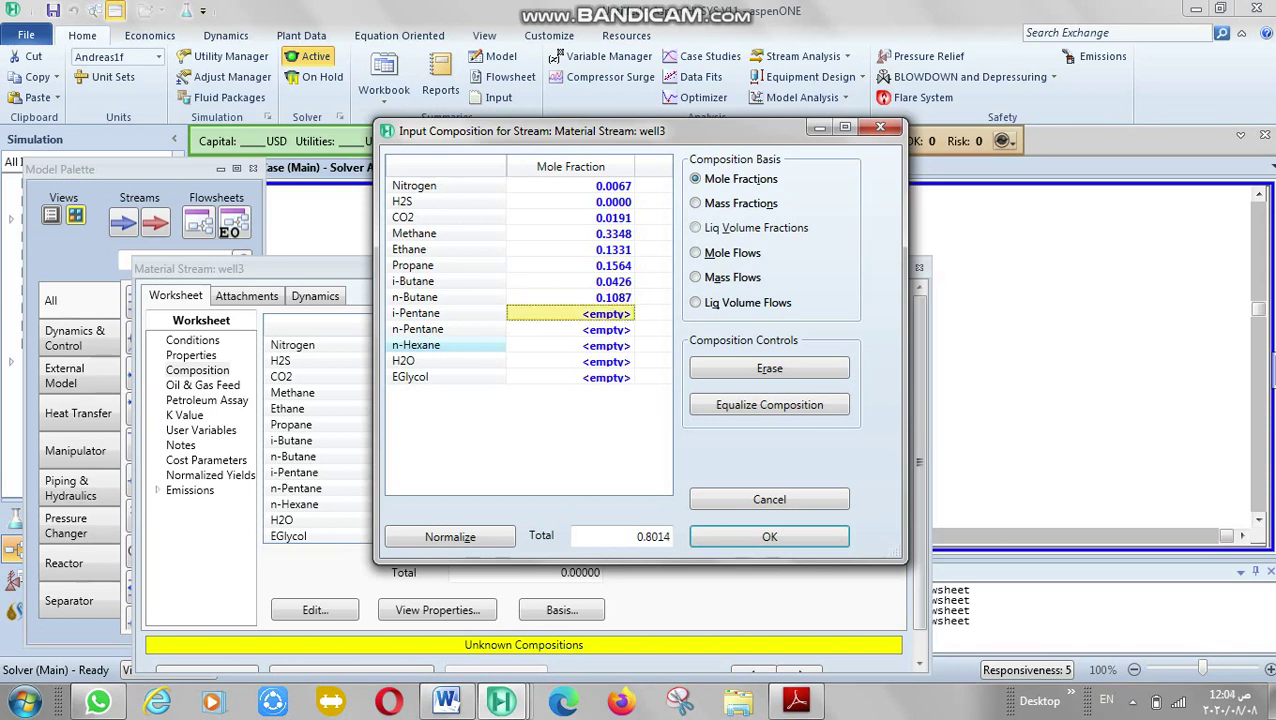
Set well3's mole fractions to 0.0450 for i-Pentane and 0.0587 for n-Pentane.
text(0.04)
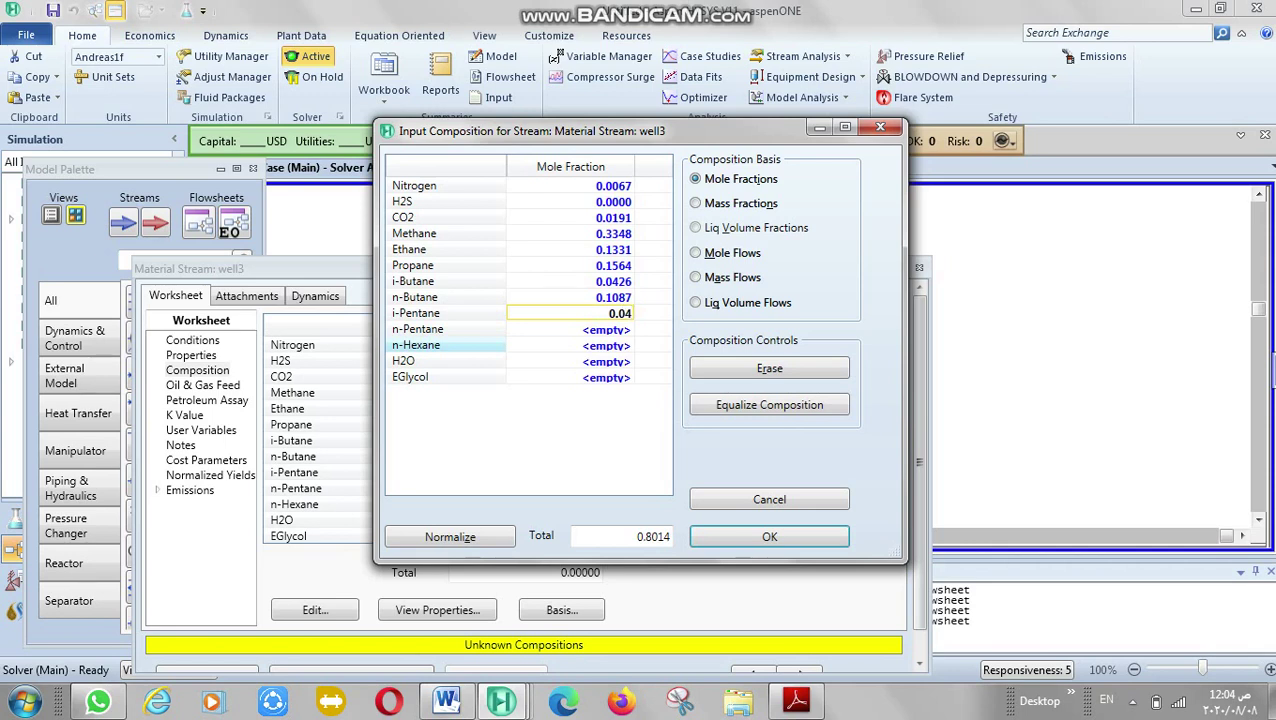
text(50)
key(Return)
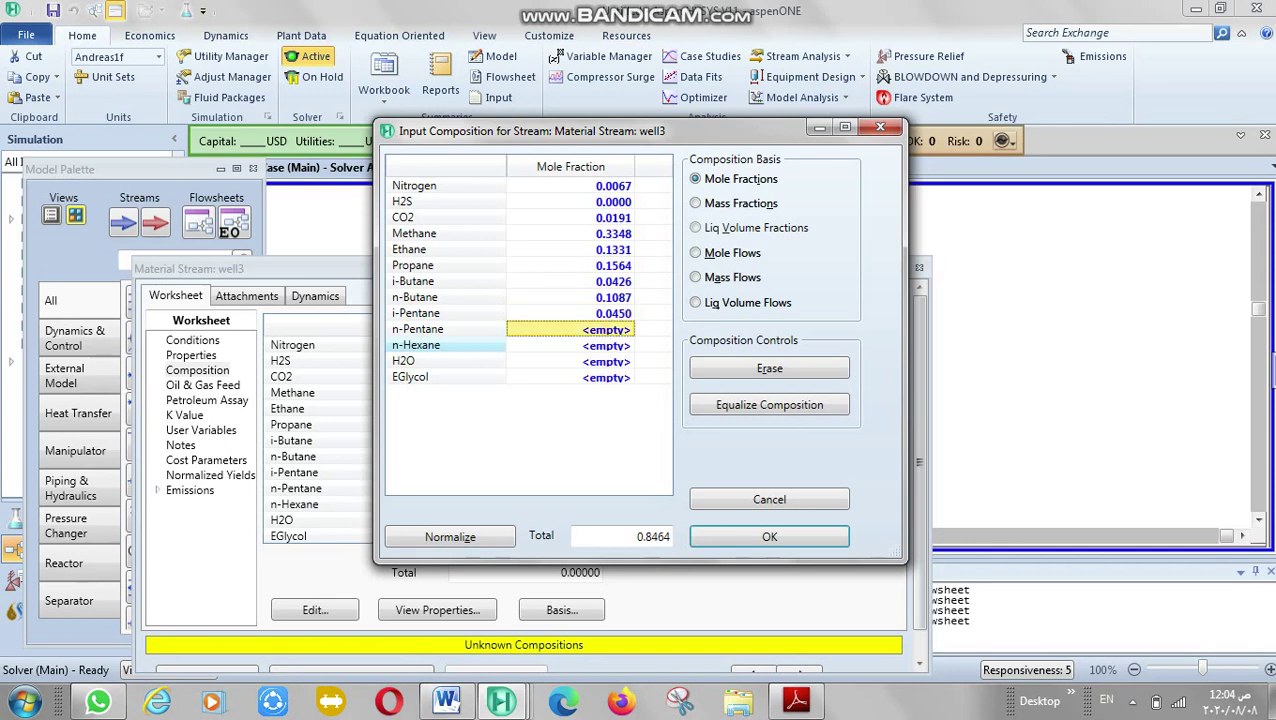
text(0.05)
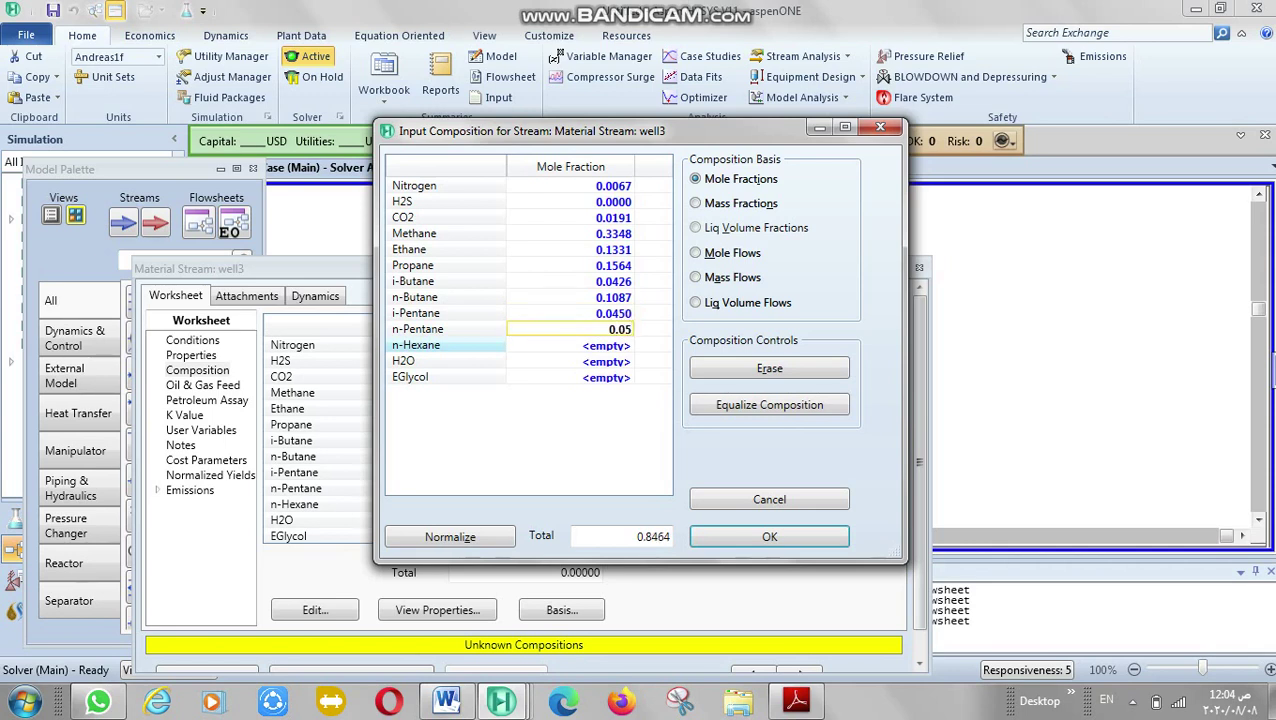
text(87)
key(Return)
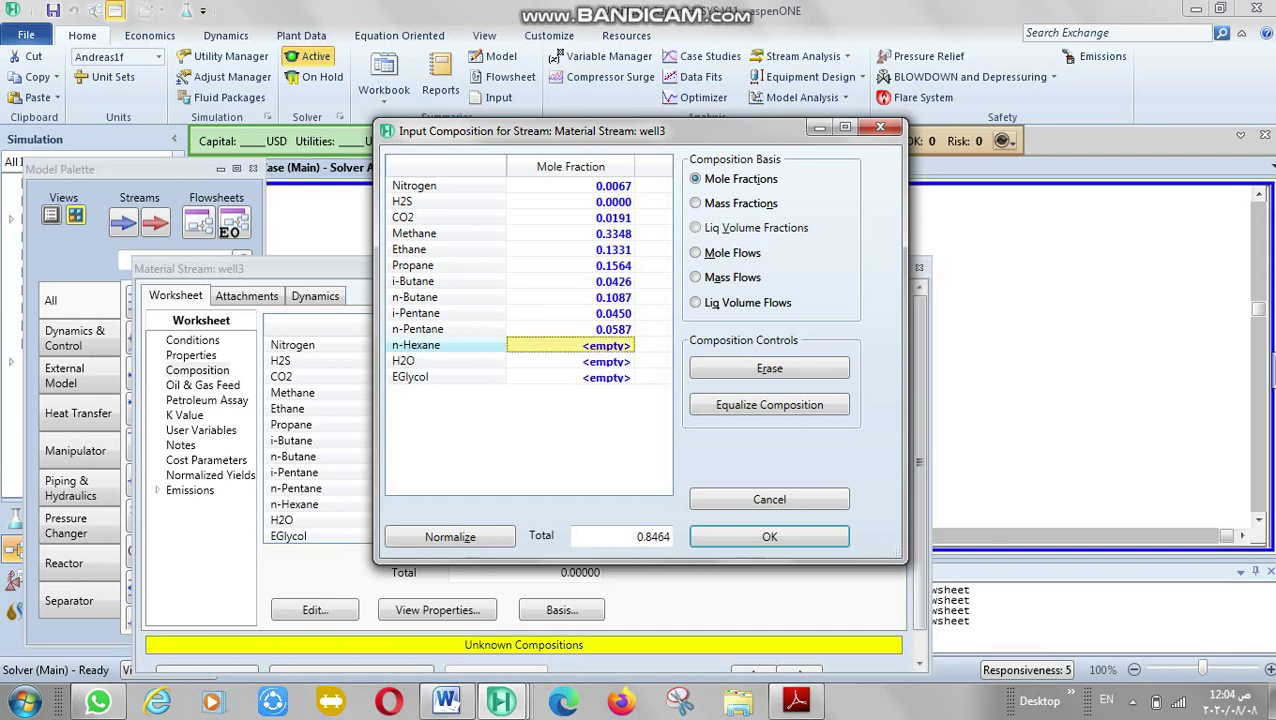
Set well3's mole fractions to 0.086 for n-Hexane and 0.0090 for H2O.
text(0)
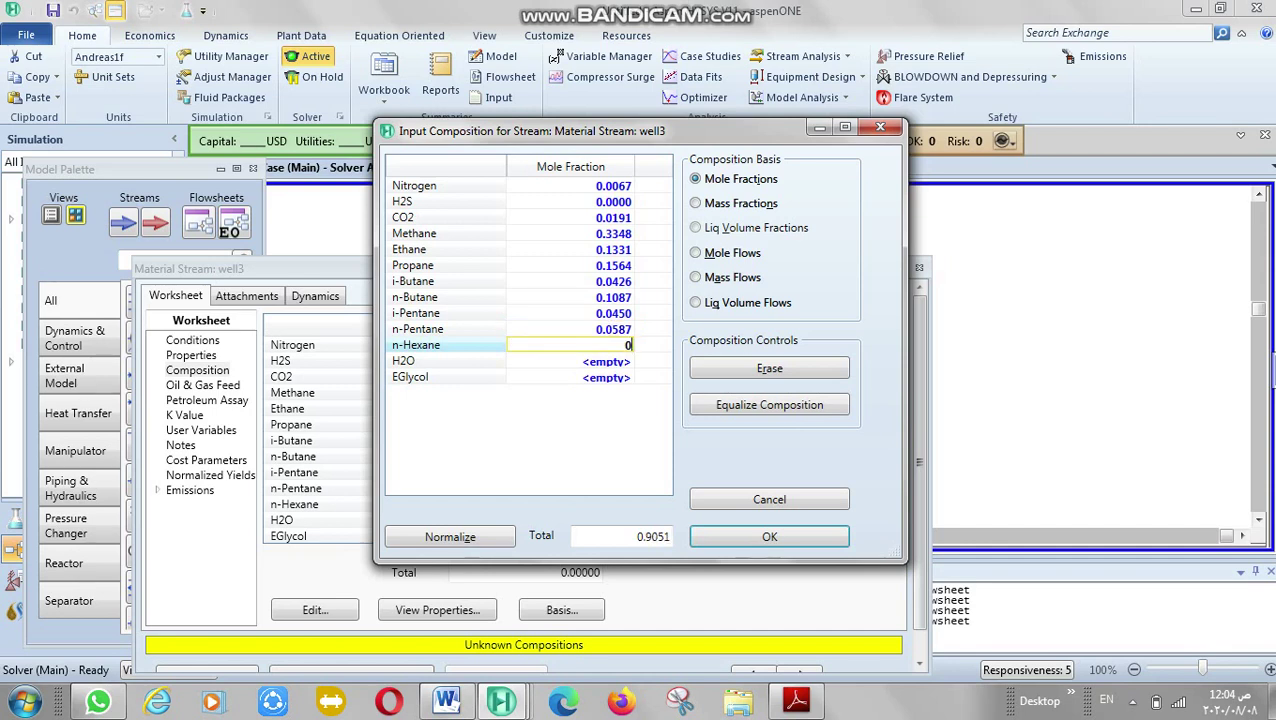
text(.086)
key(Return)
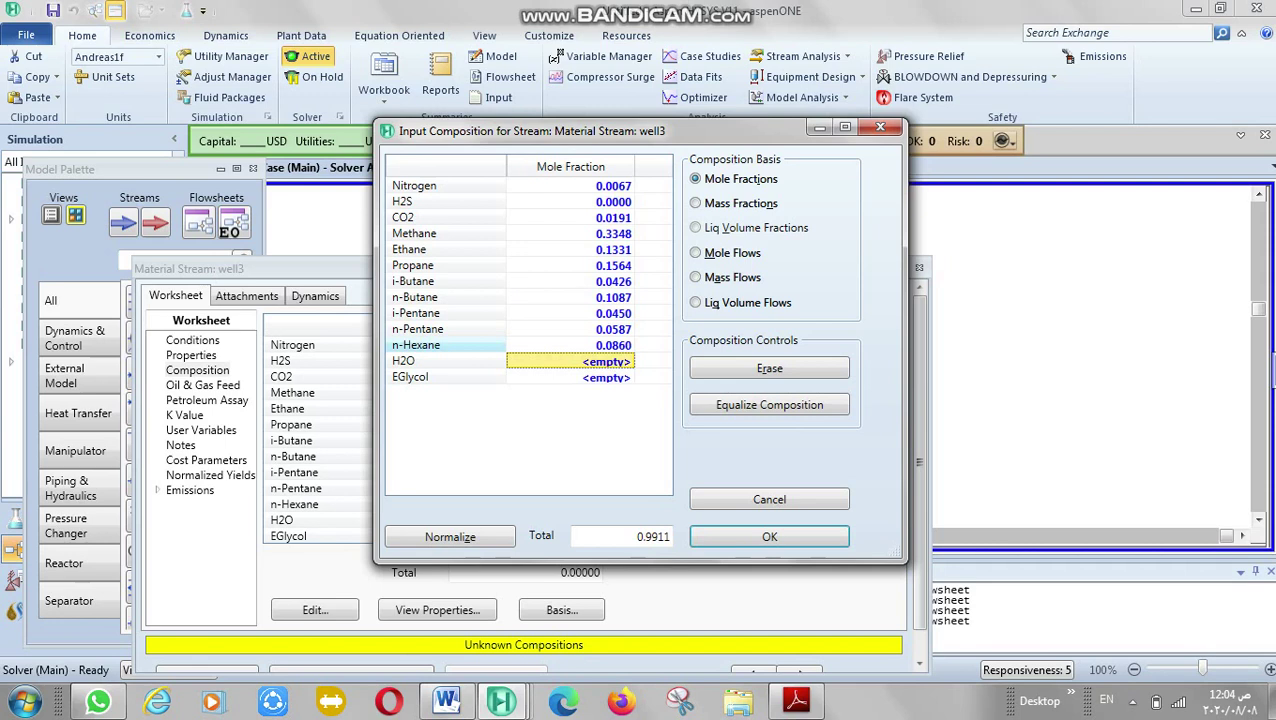
text(0.)
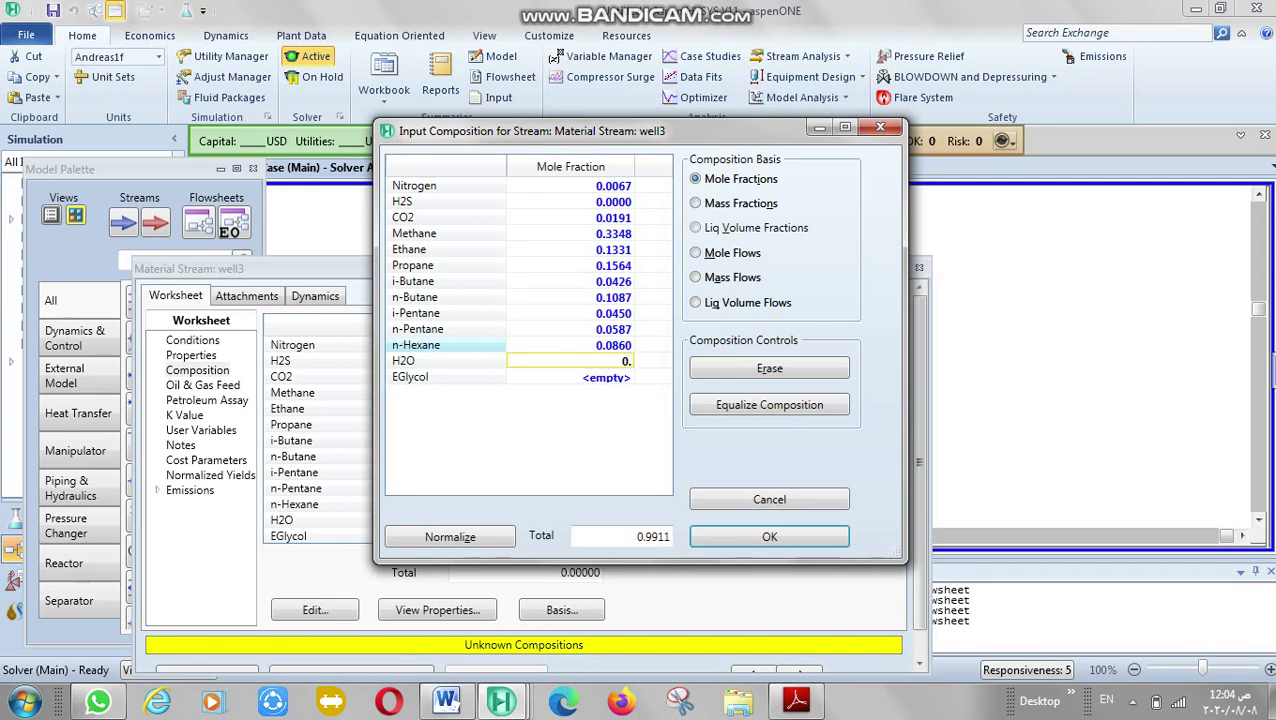
text(0090)
key(Return)
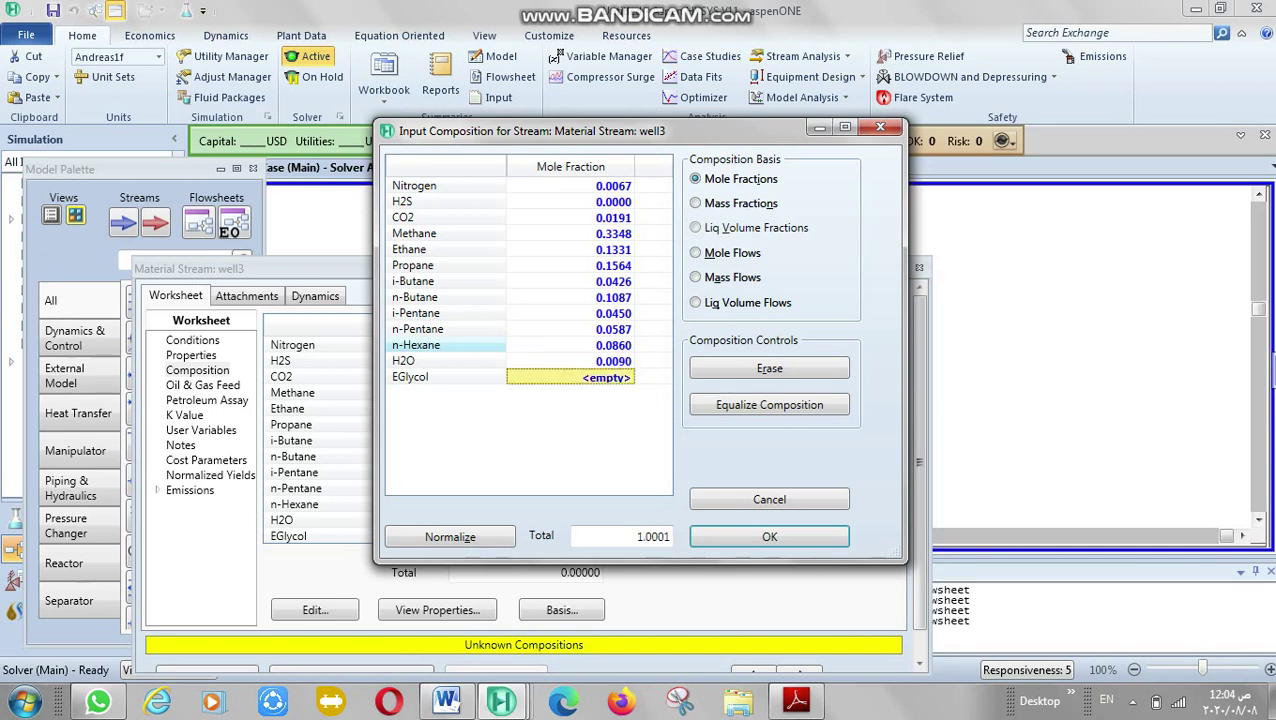
Set well3's EGlycol fraction to 0, then normalize and accept the composition and close the stream's window.
text(0)
key(Return)
key(Tab)
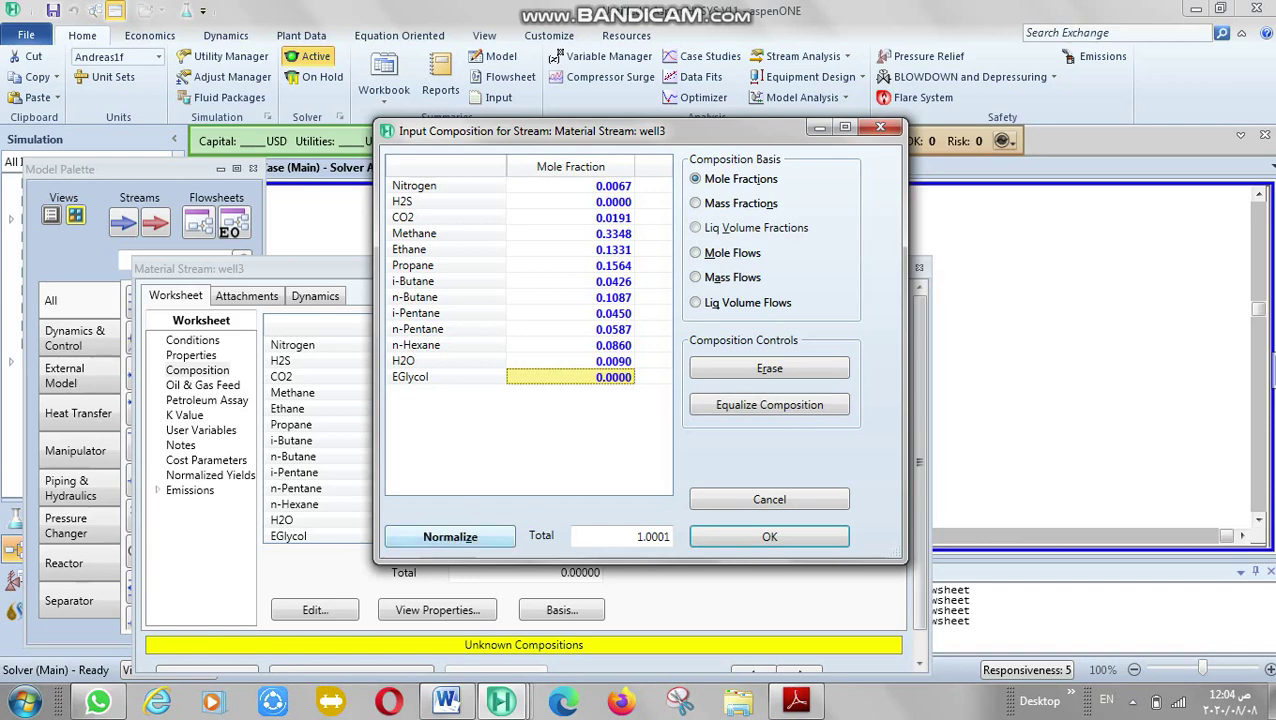
key(Return)
key(Tab)
key(Return)
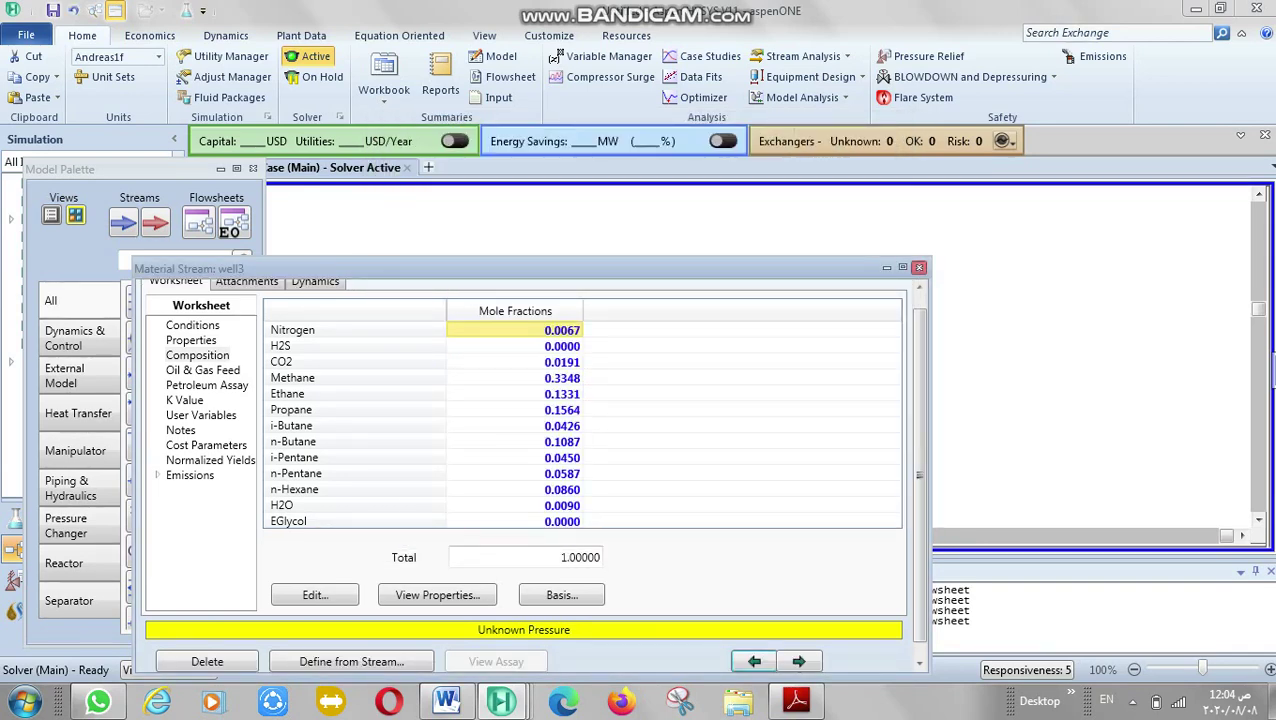
click(919, 267)
Open material stream 4 and rename it EG.
click(360, 478)
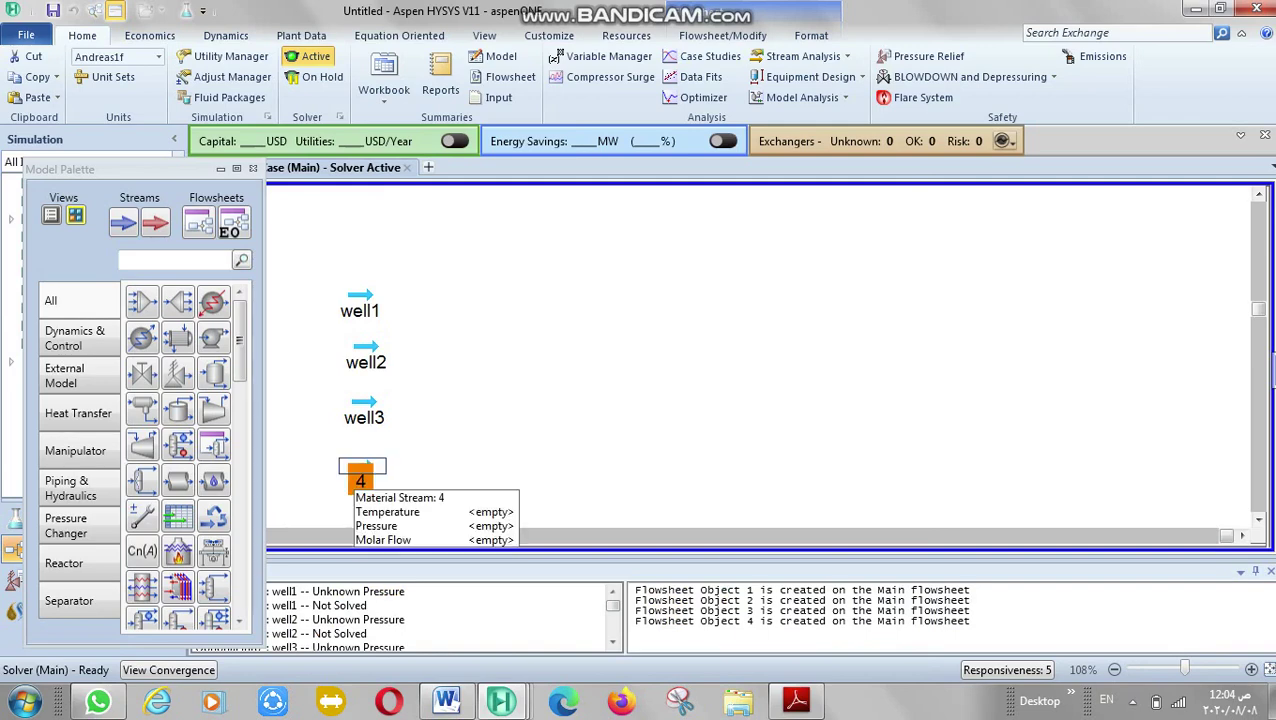
double_click(360, 478)
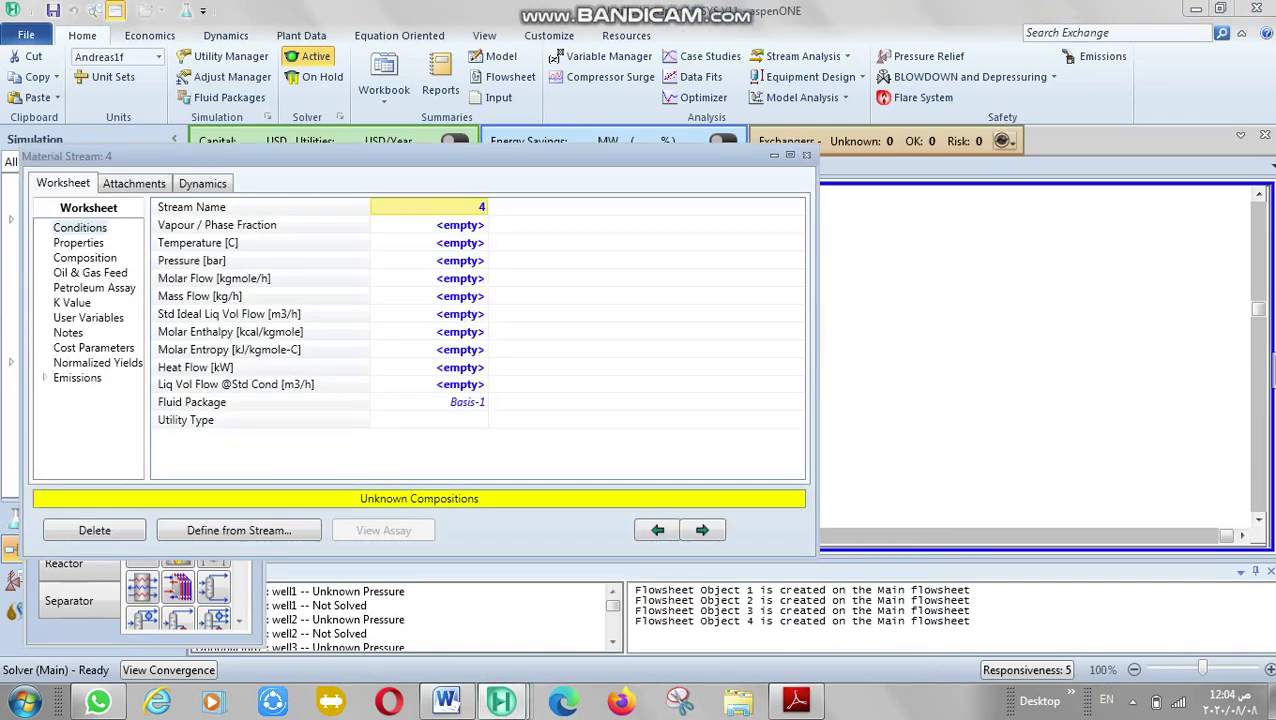
text(E)
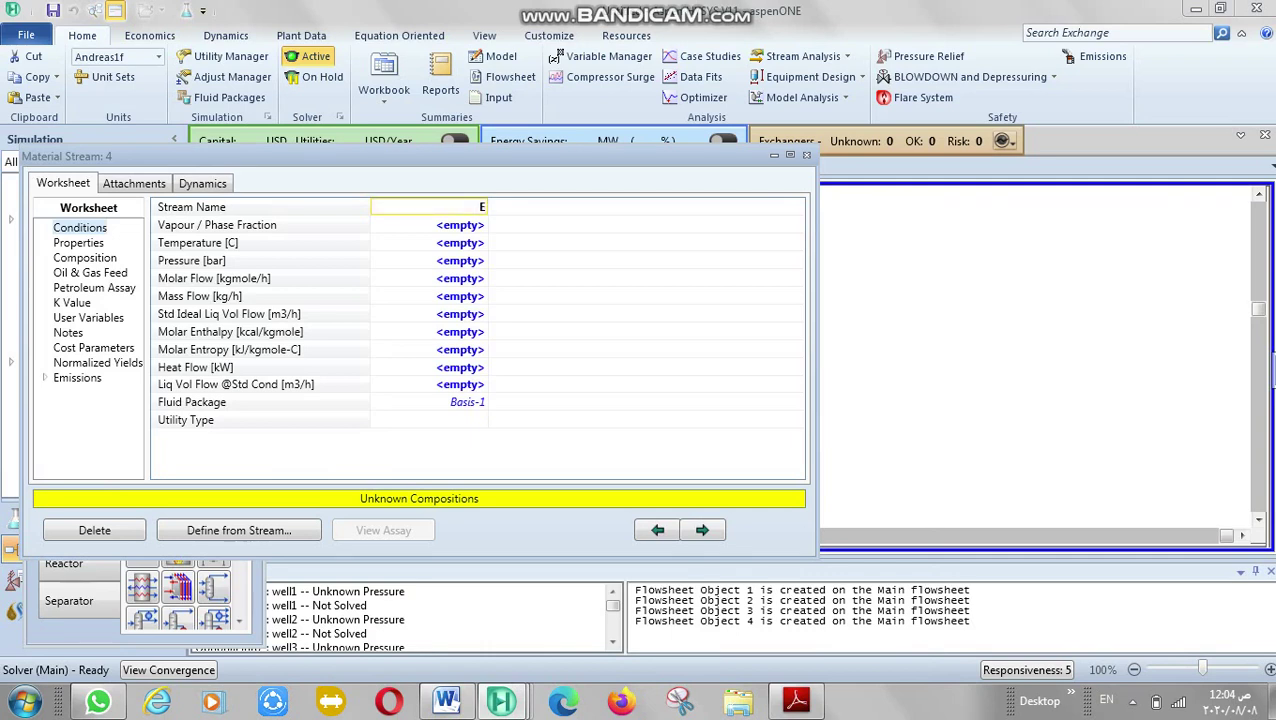
text(G)
key(Return)
Set the EG stream's temperature to 15 C and its mass flow to 150 kg/h.
click(429, 242)
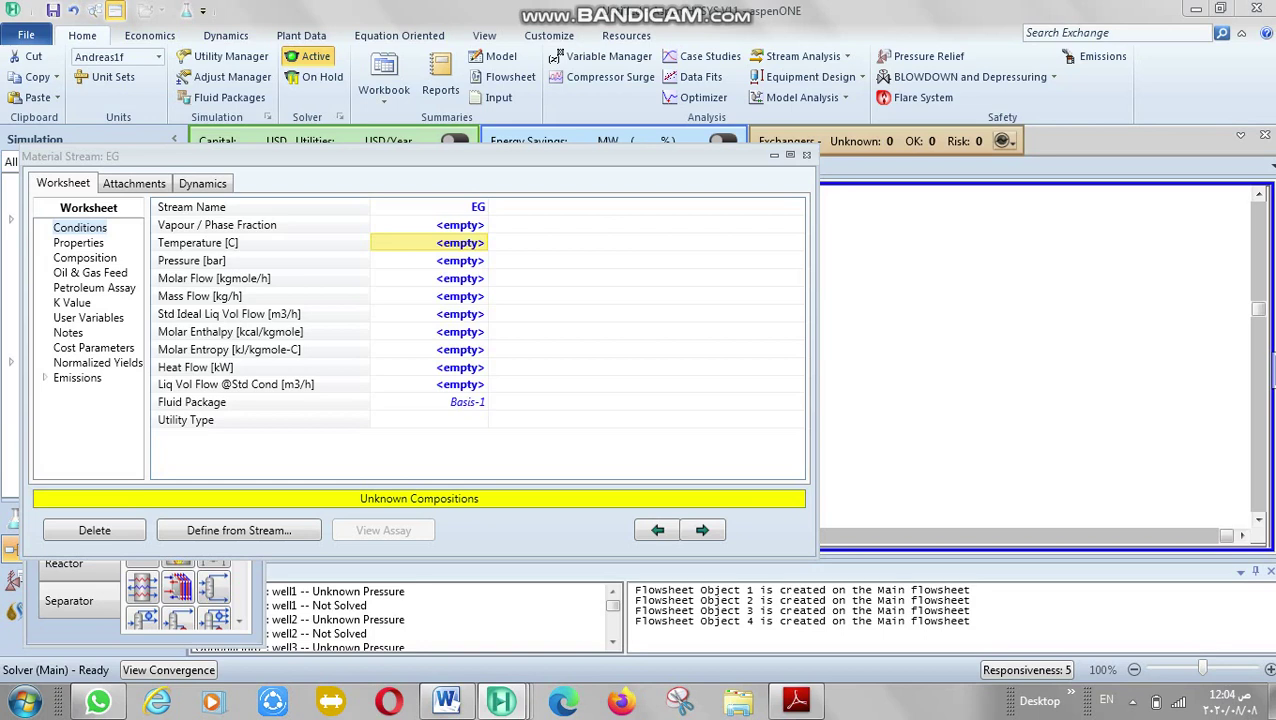
text(15)
key(Return)
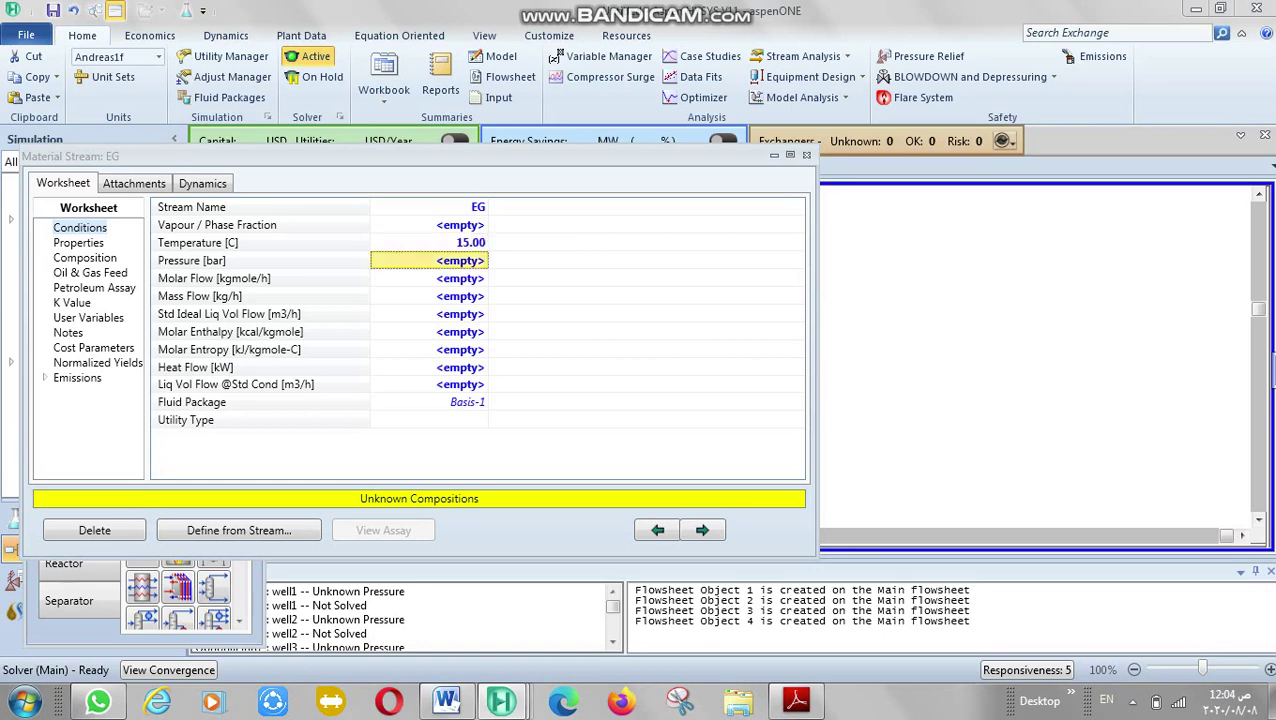
click(429, 296)
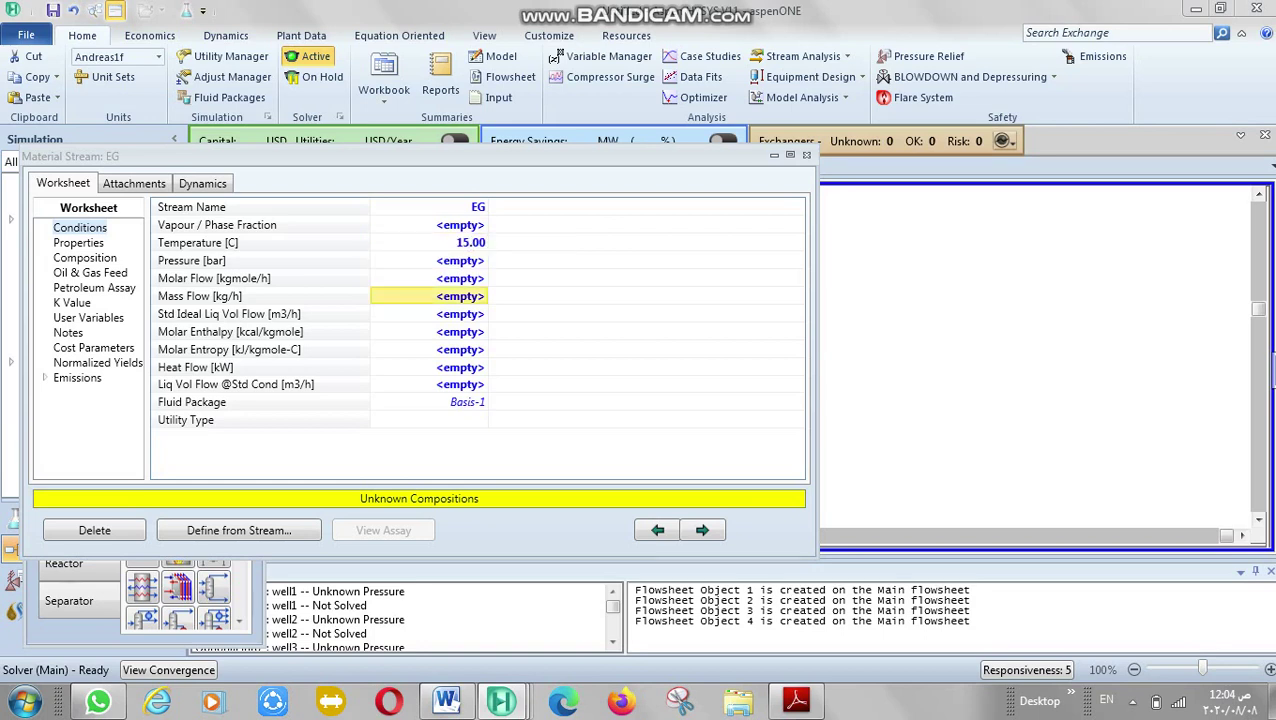
text(150)
key(Return)
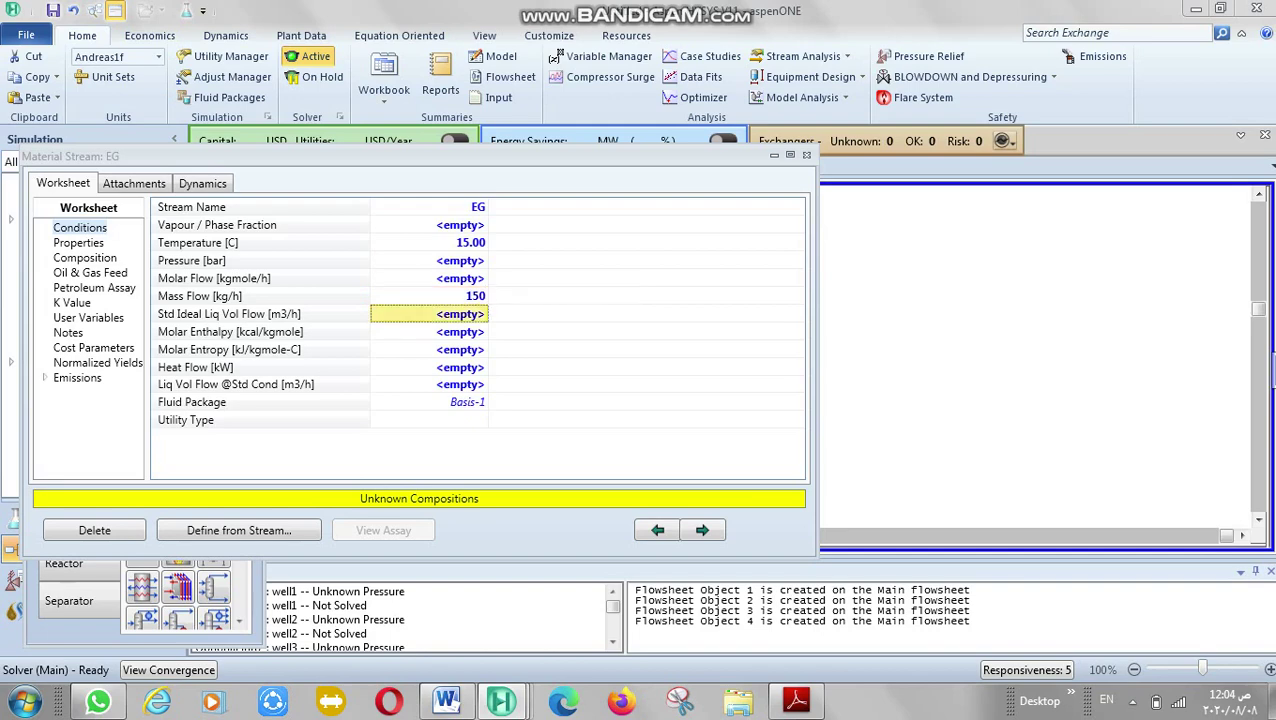
Switch the EG stream's composition basis to mass fractions.
click(90, 272)
click(85, 257)
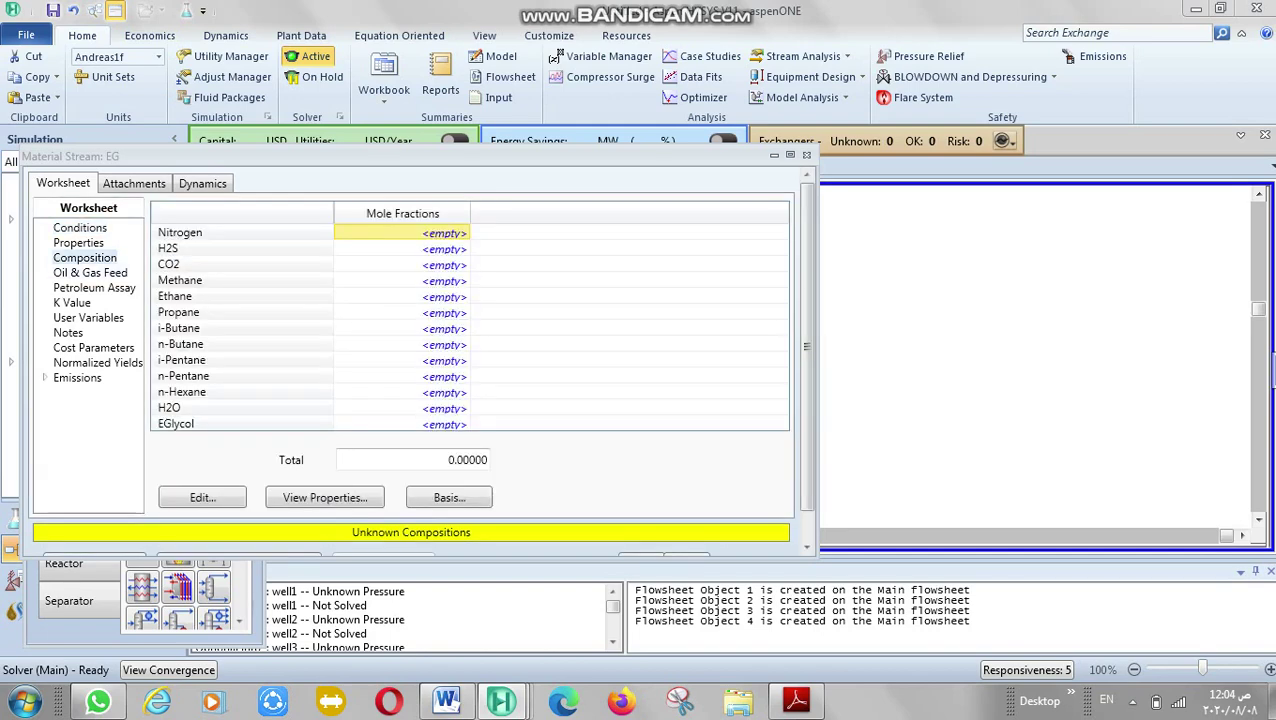
click(449, 497)
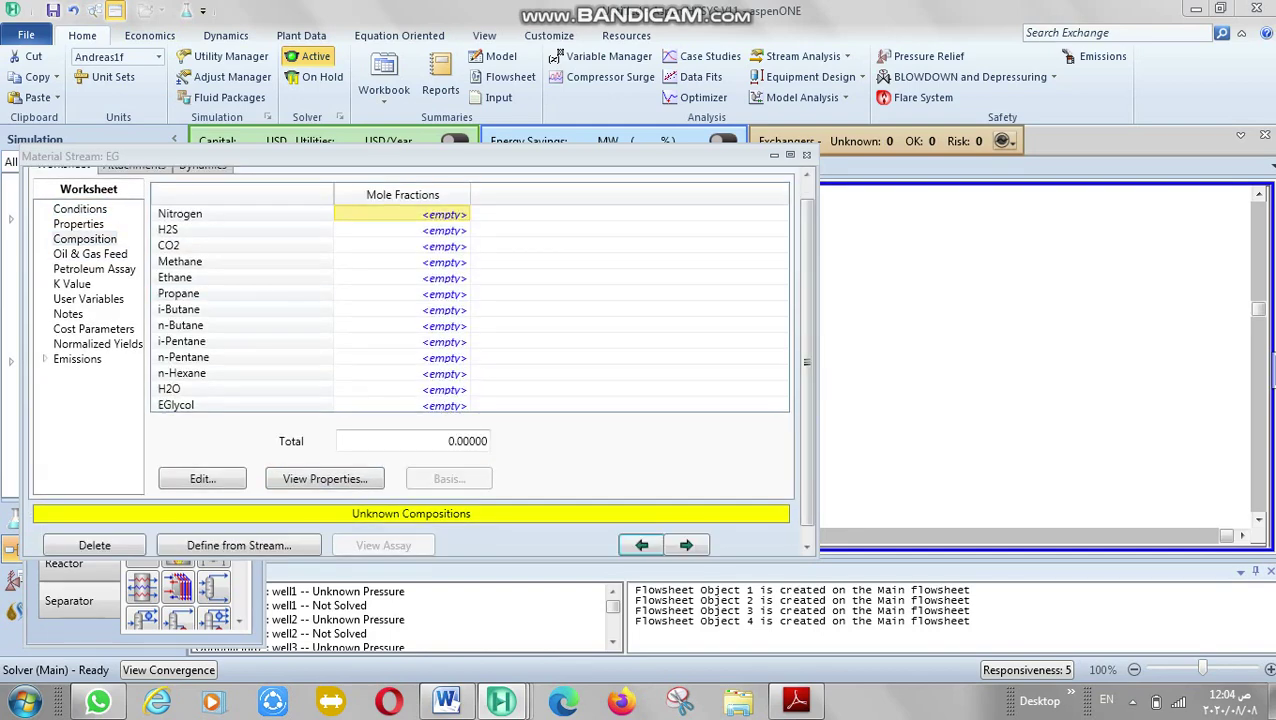
click(534, 310)
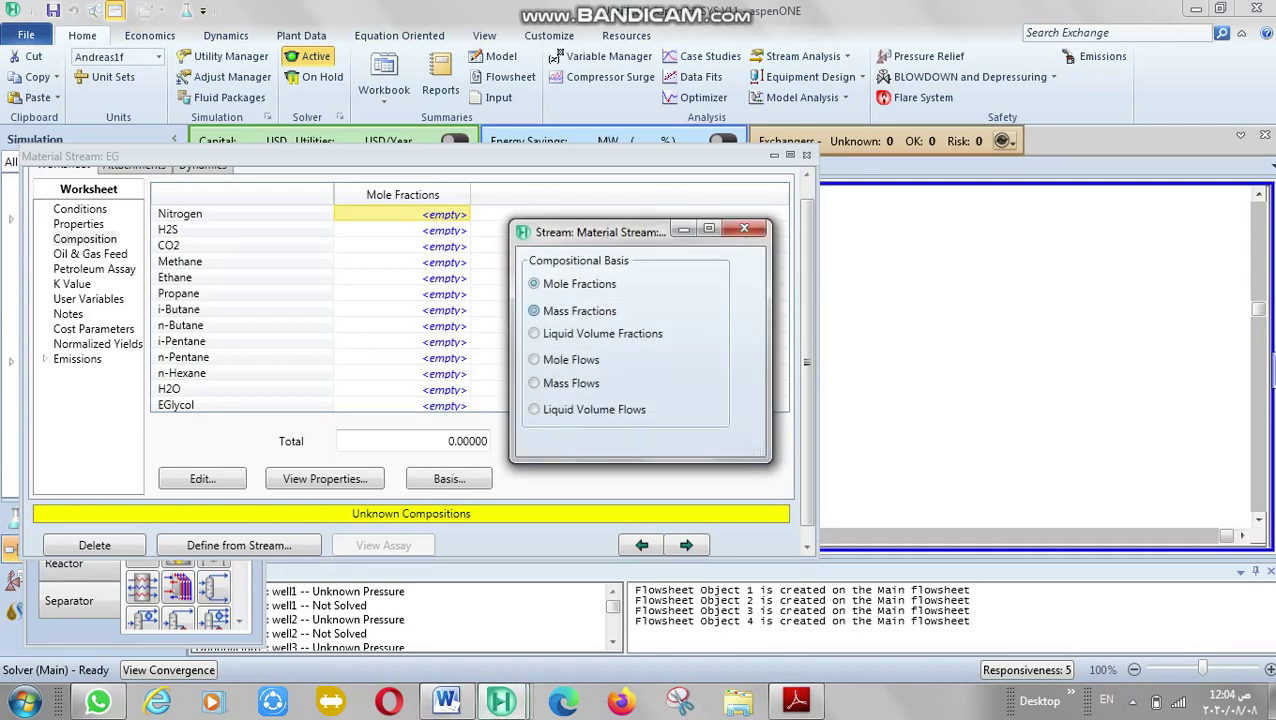
click(744, 228)
Set EG's mass fractions to 0.8 for H2O and 0.2 for EGlycol, and normalize the composition.
scroll(460, 285, down, 1)
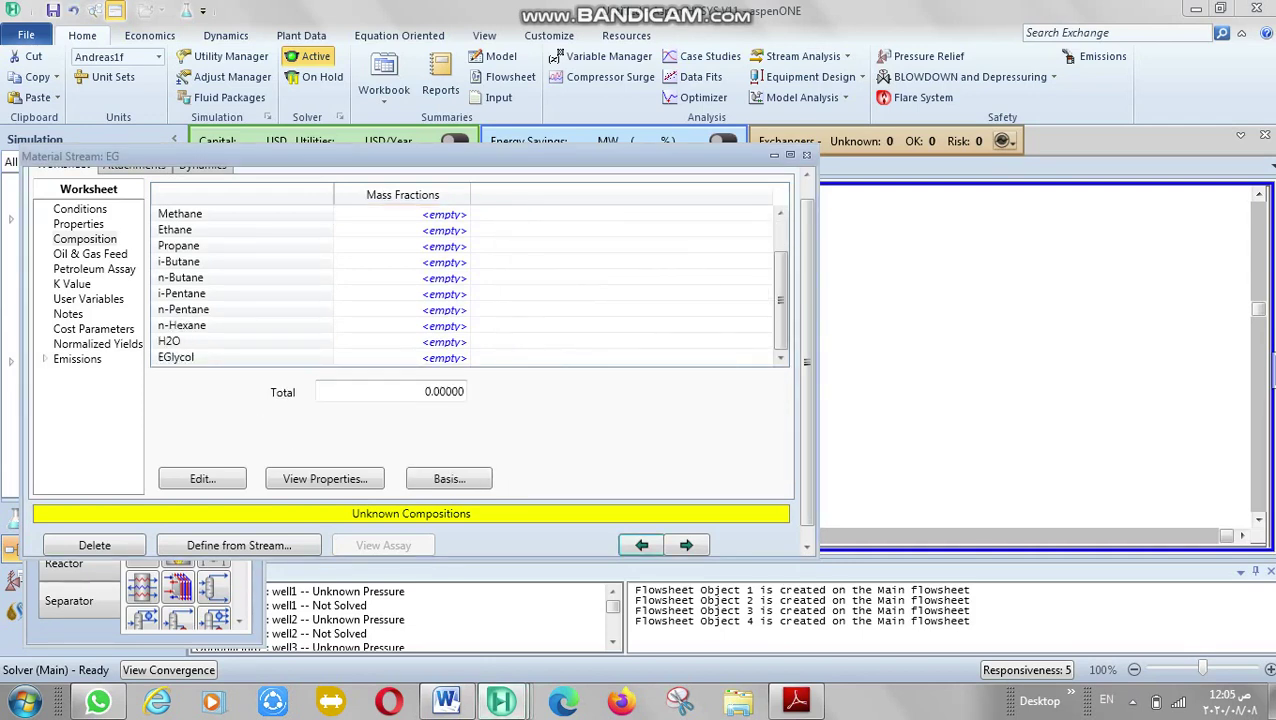
click(401, 341)
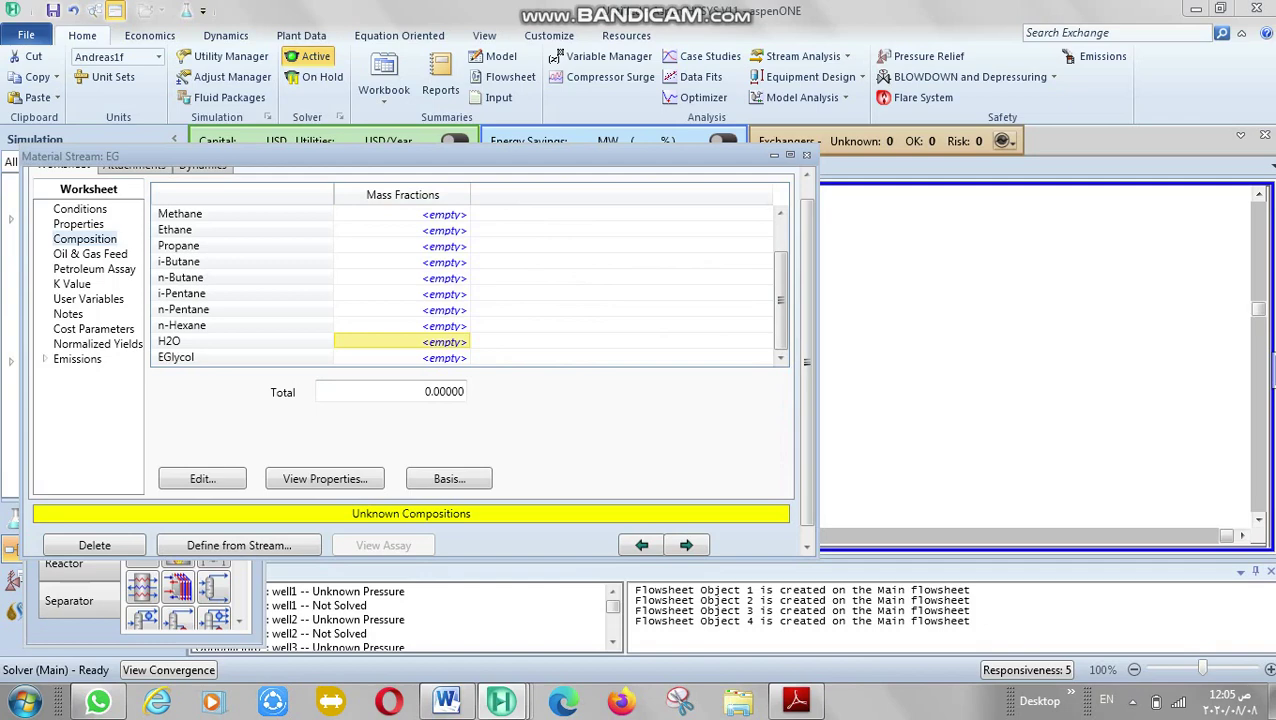
text(0.8)
key(Return)
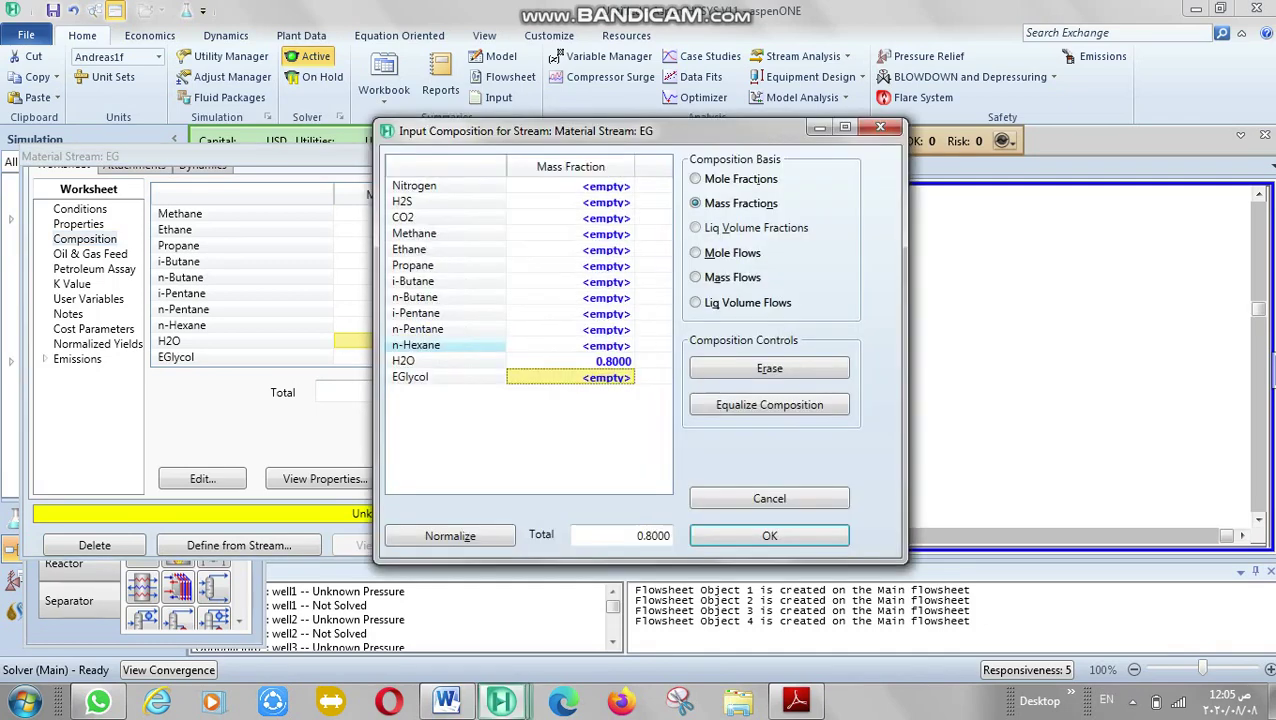
text(0.2)
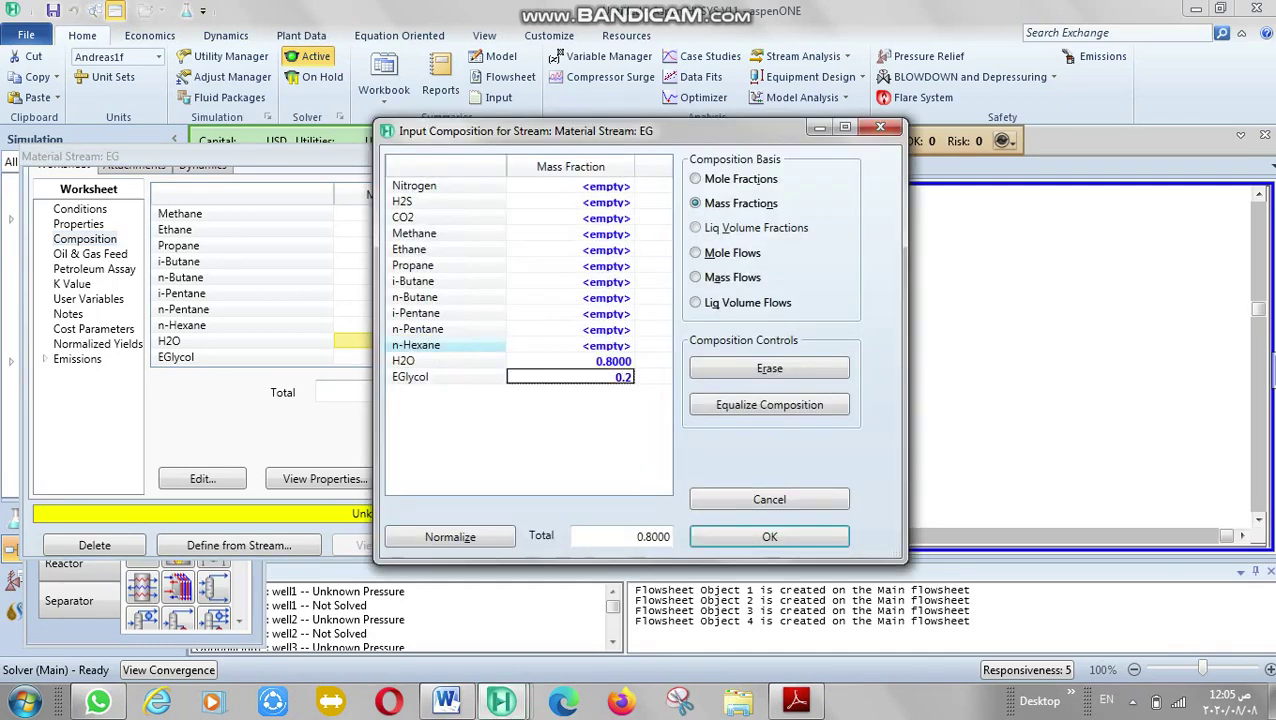
key(Return)
click(450, 537)
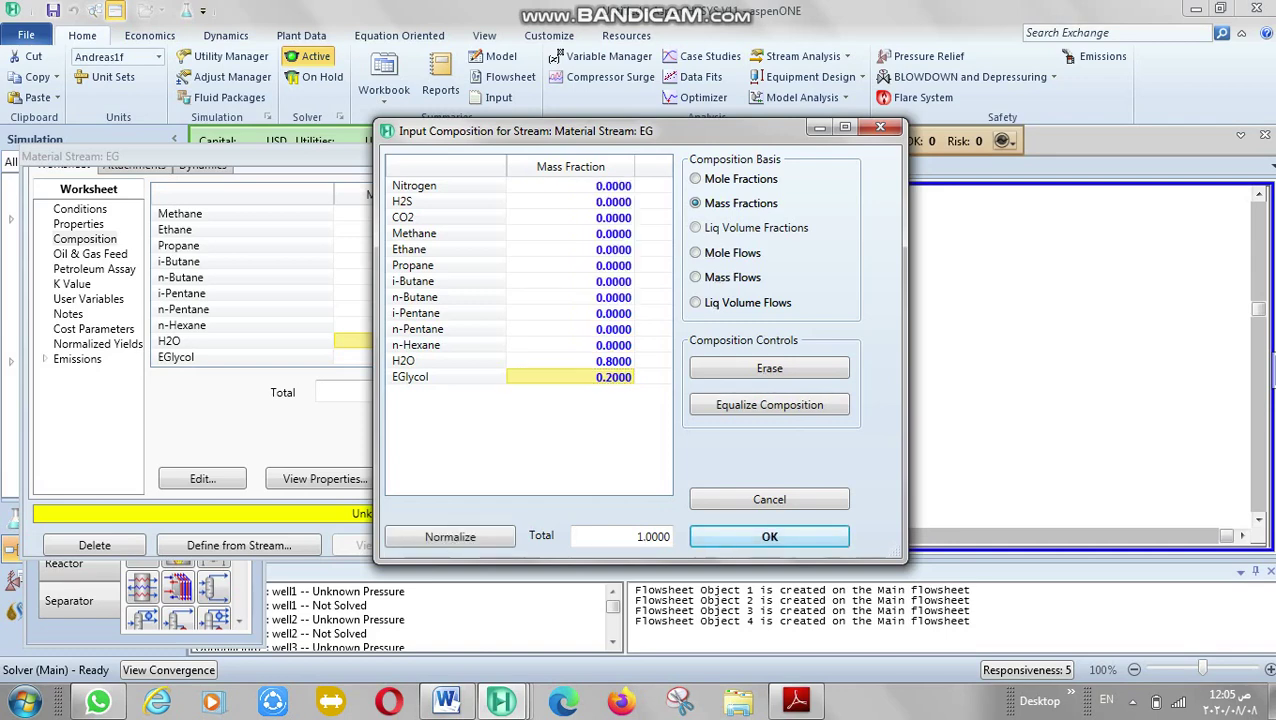
Accept the EG composition and place an Aspen Hydraulics Sub-Flowsheet beside the well streams on the main flowsheet.
key(Return)
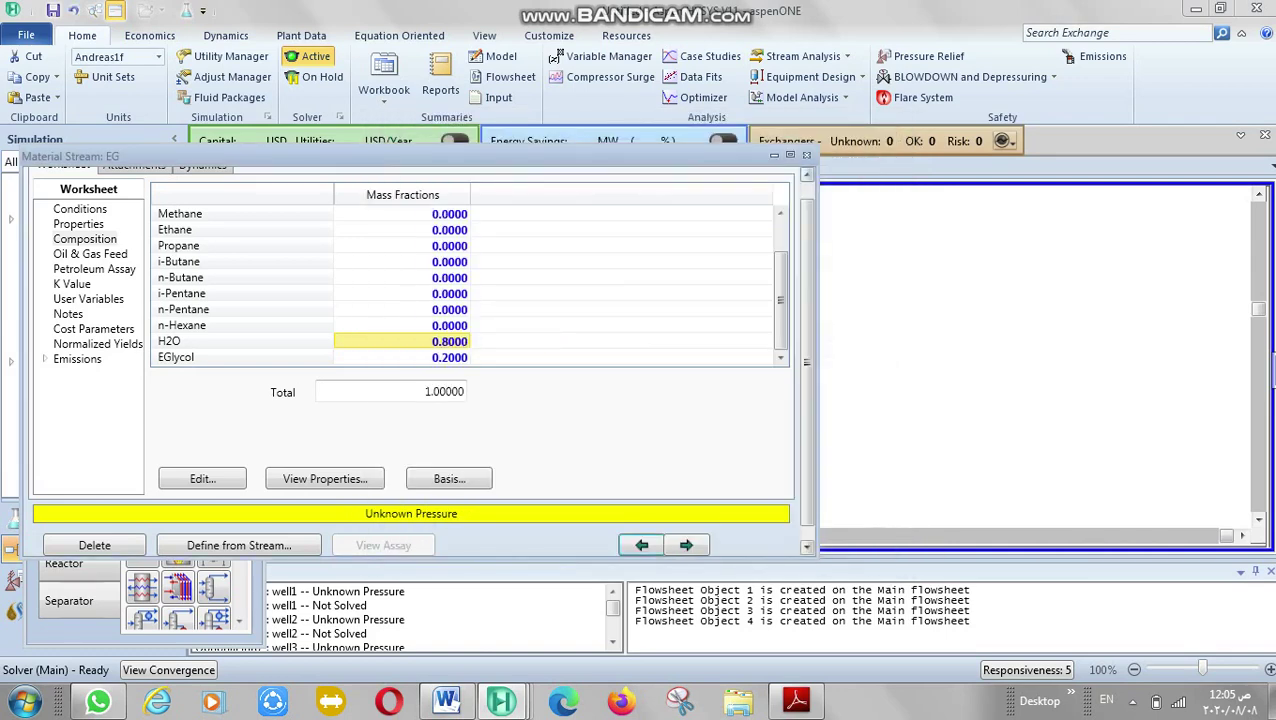
click(806, 155)
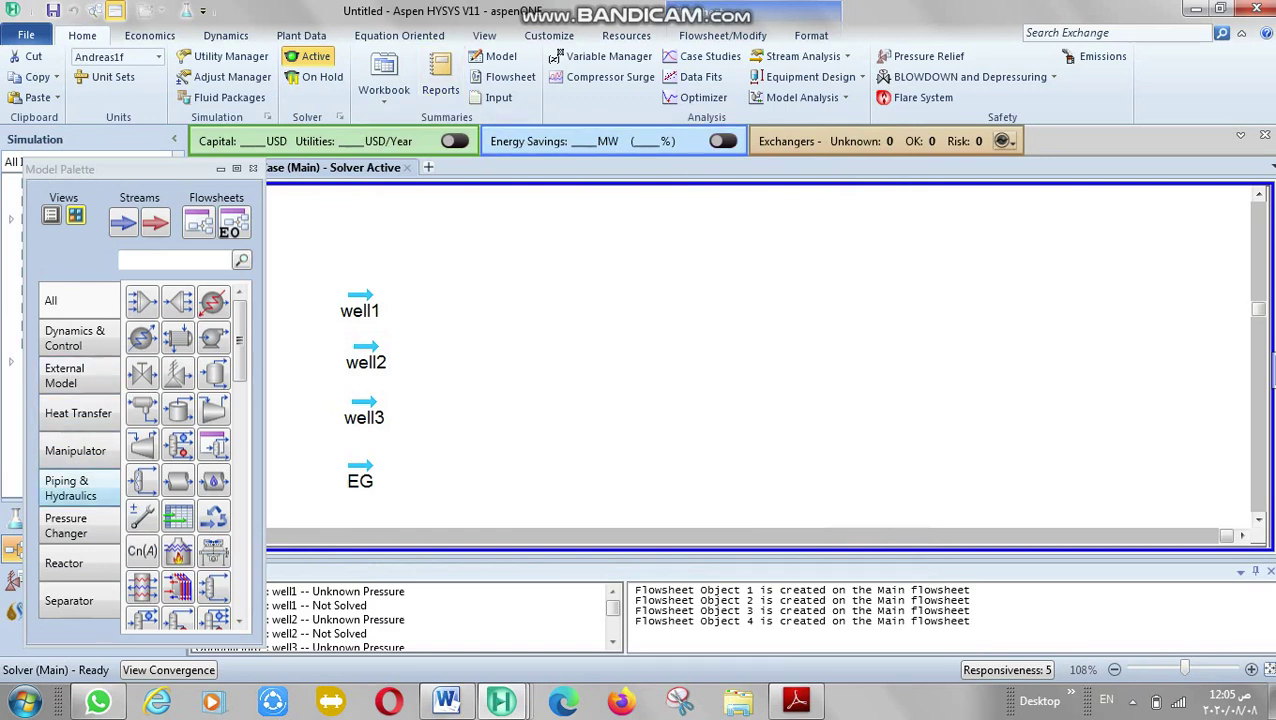
click(70, 487)
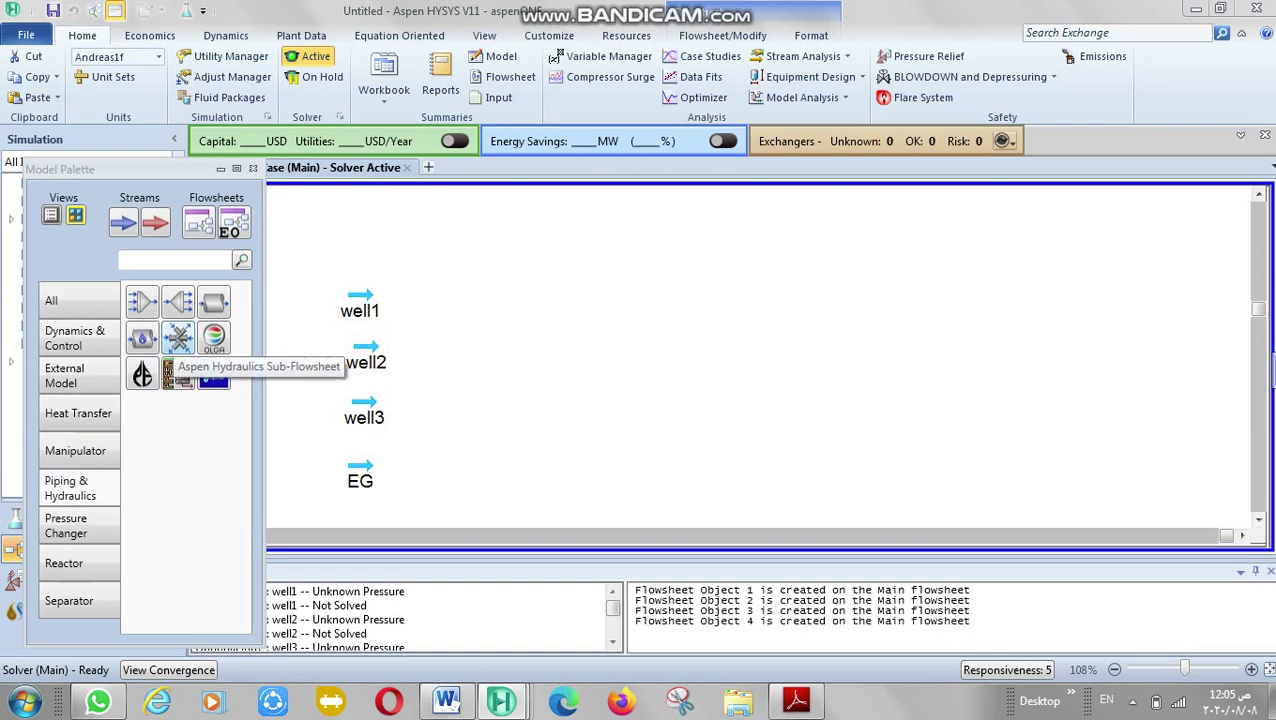
click(178, 338)
click(573, 342)
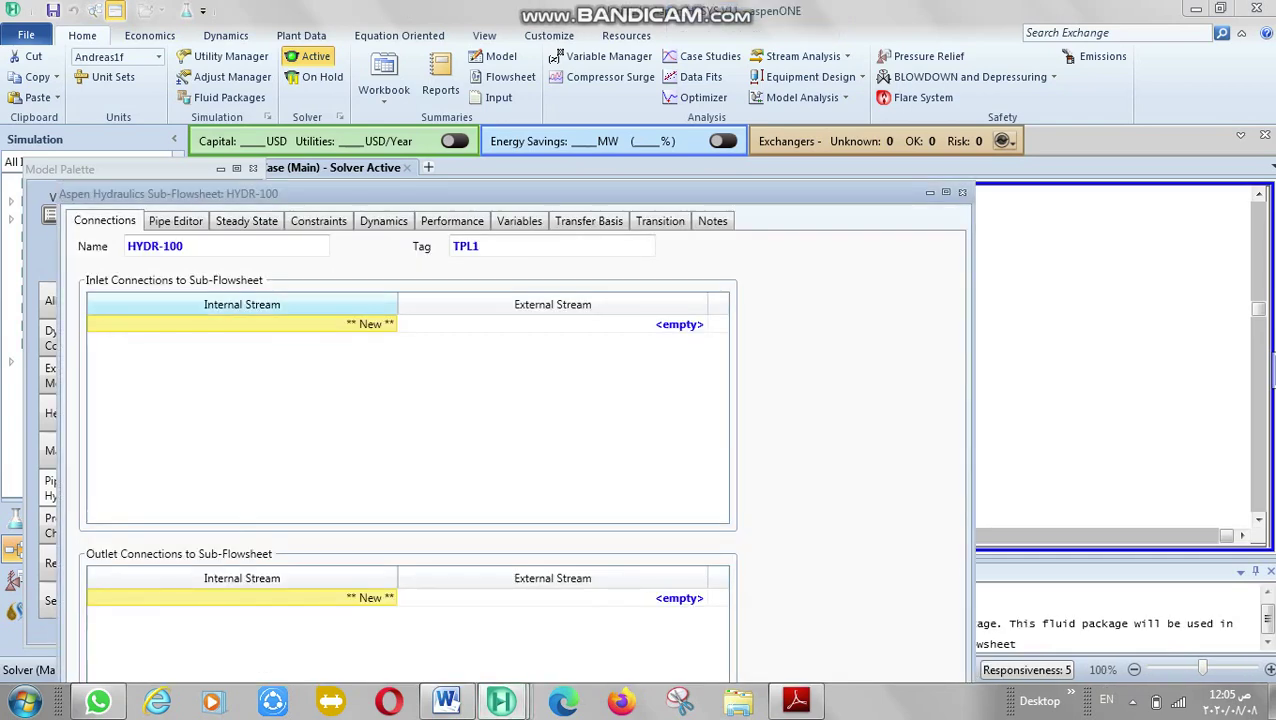
Connect well1, well2, well3 and EG as the inlet streams of the HYDR-100 sub-flowsheet.
click(600, 324)
click(701, 324)
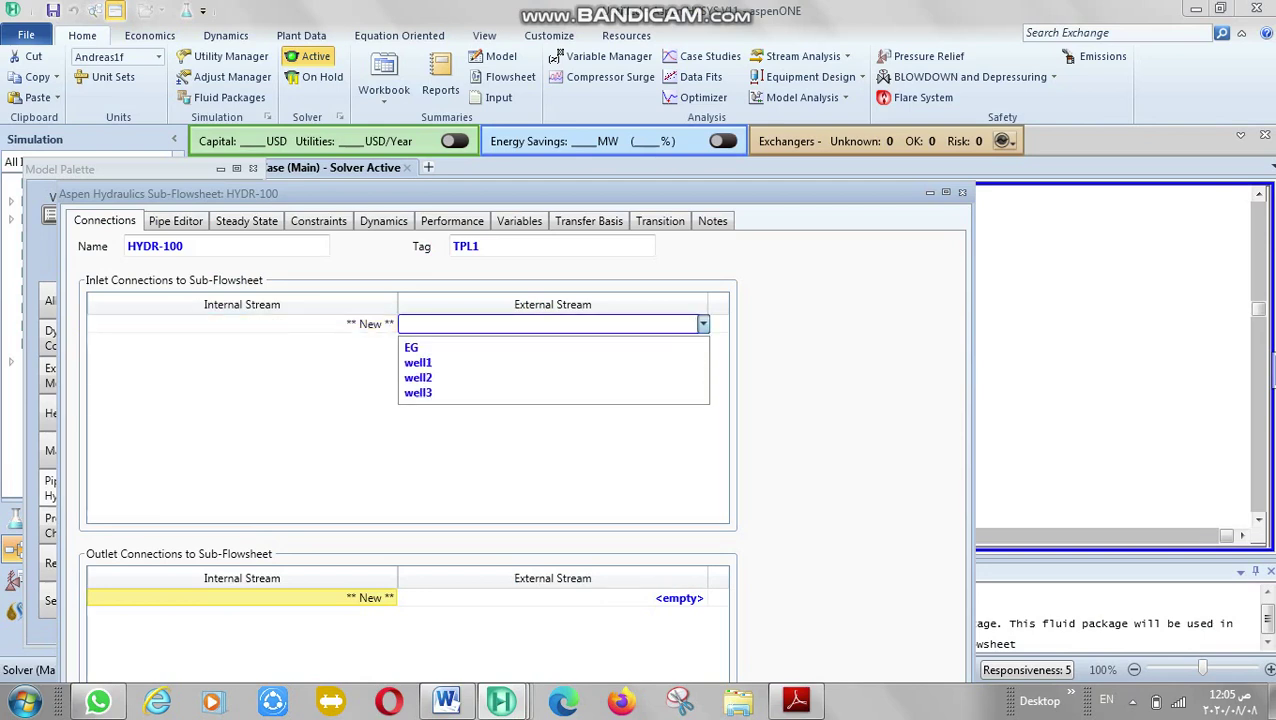
click(552, 362)
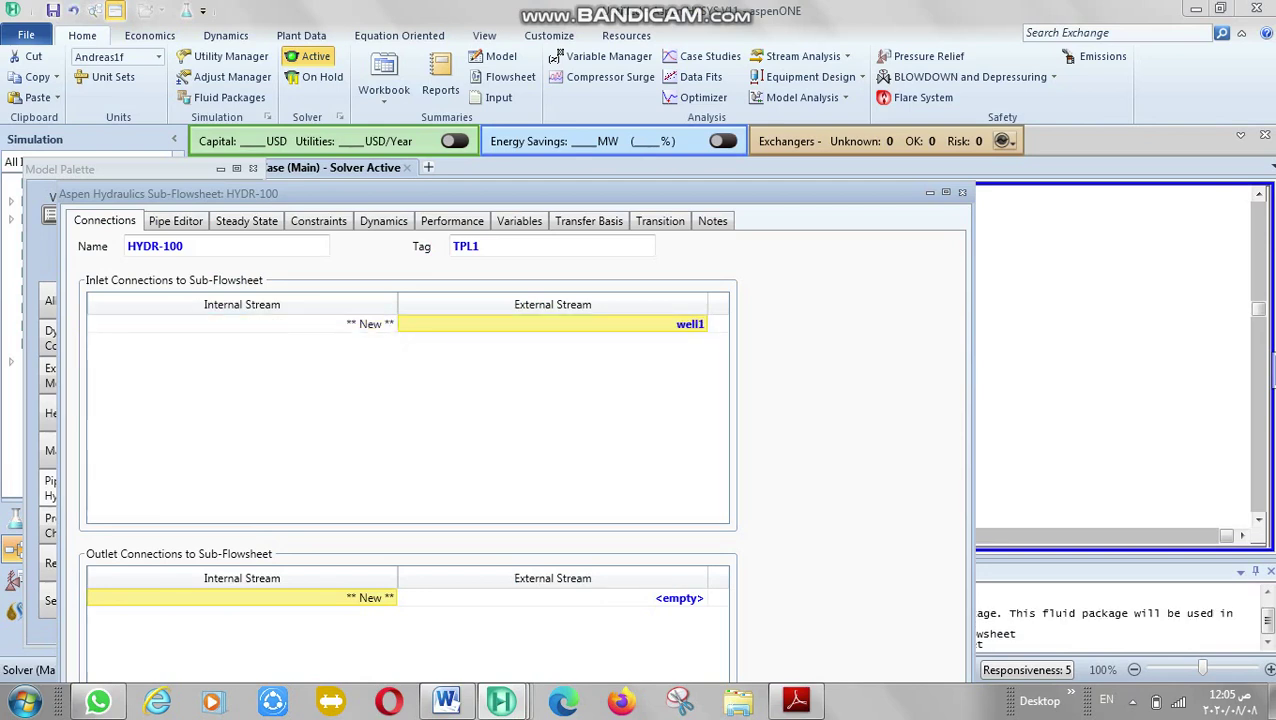
click(600, 342)
click(703, 342)
click(552, 380)
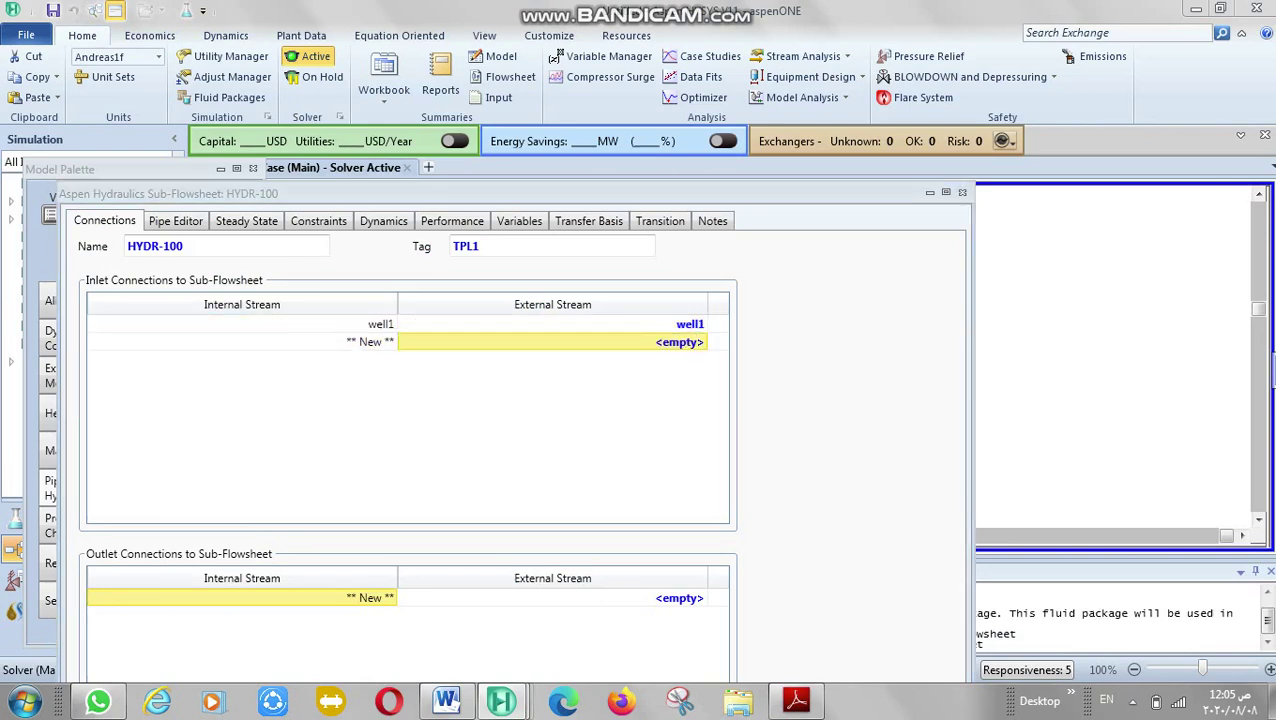
click(600, 359)
click(703, 359)
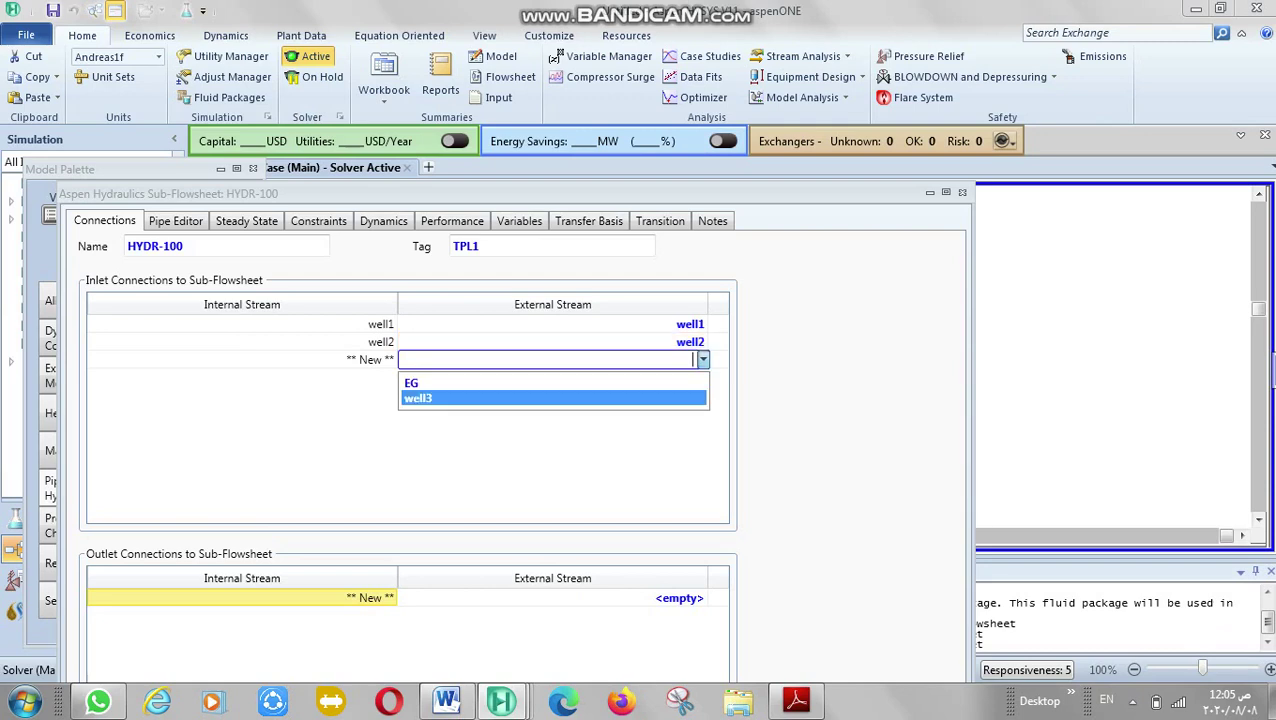
click(552, 398)
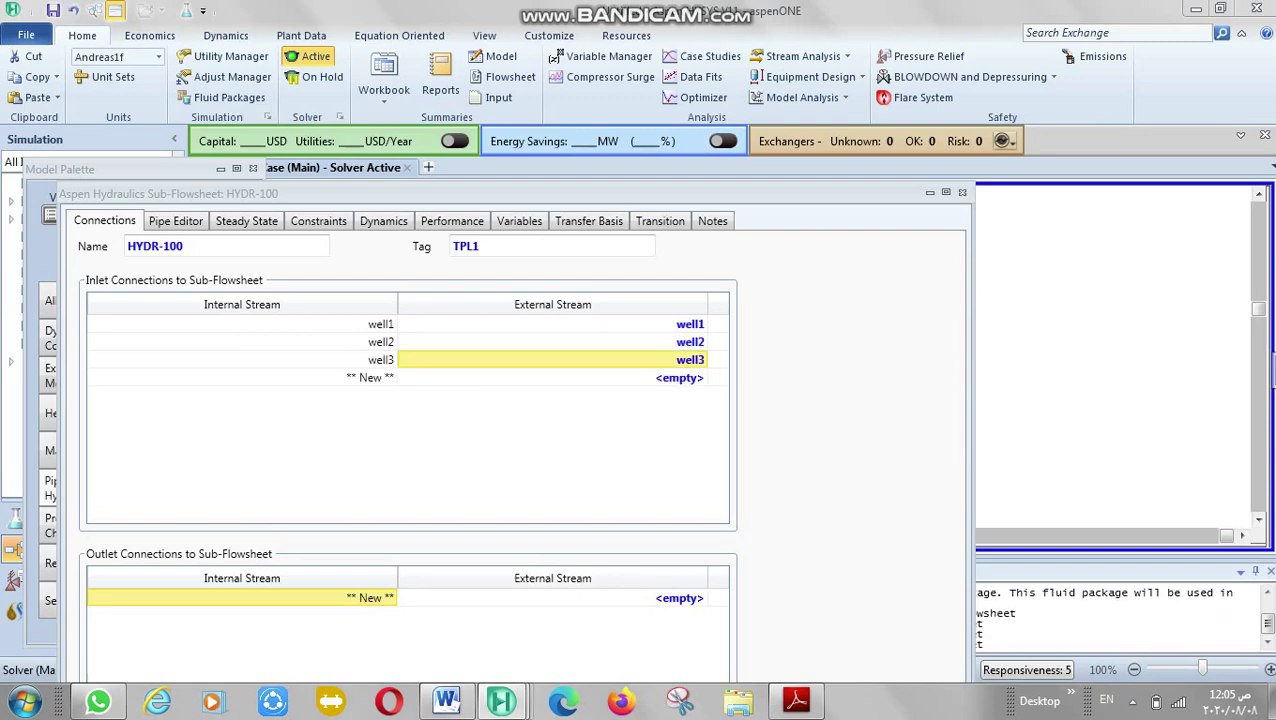
click(600, 377)
click(703, 377)
click(552, 399)
Create an outlet stream named TOP SIDE for the HYDR-100 sub-flowsheet and close its property view.
click(600, 597)
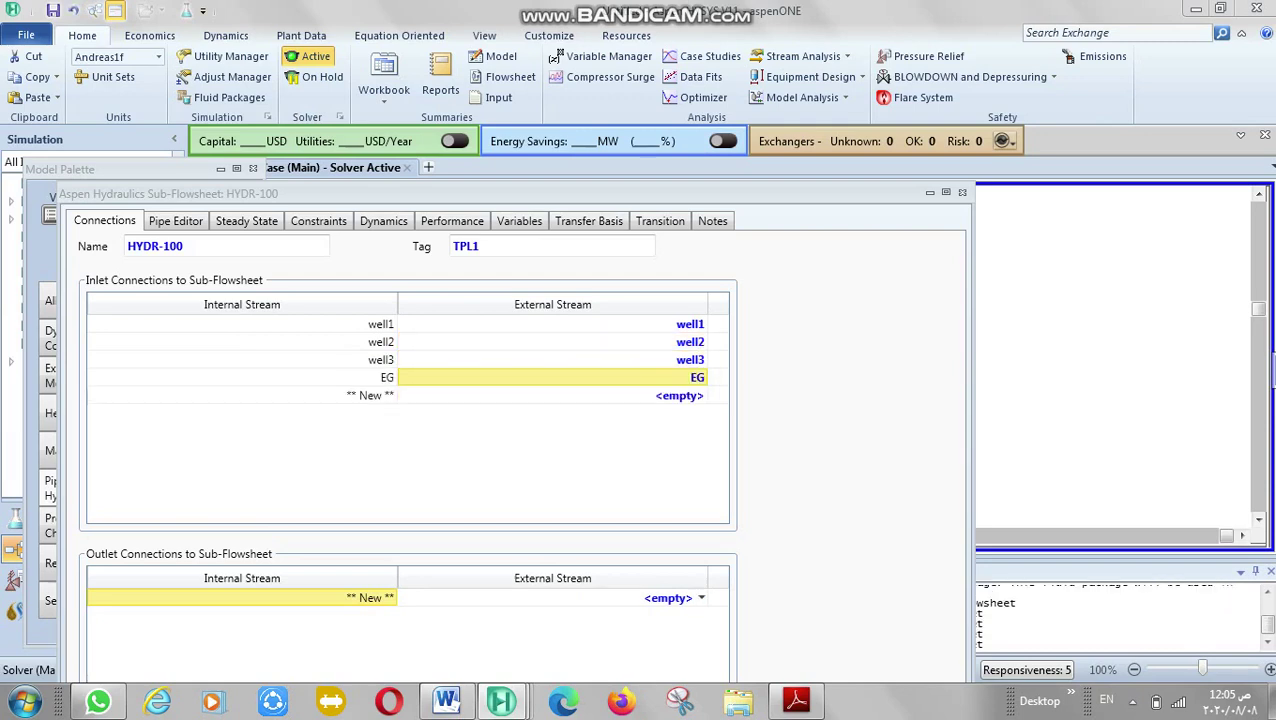
text(TO)
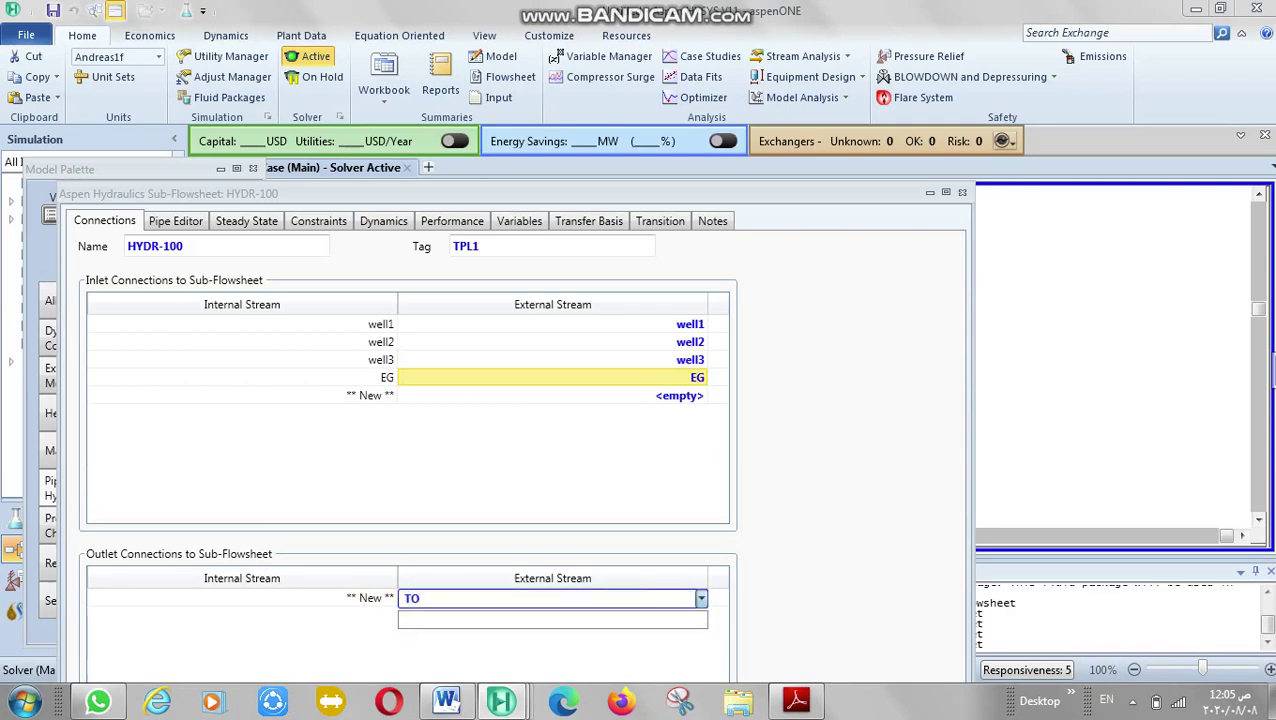
text(P SIDE)
key(Return)
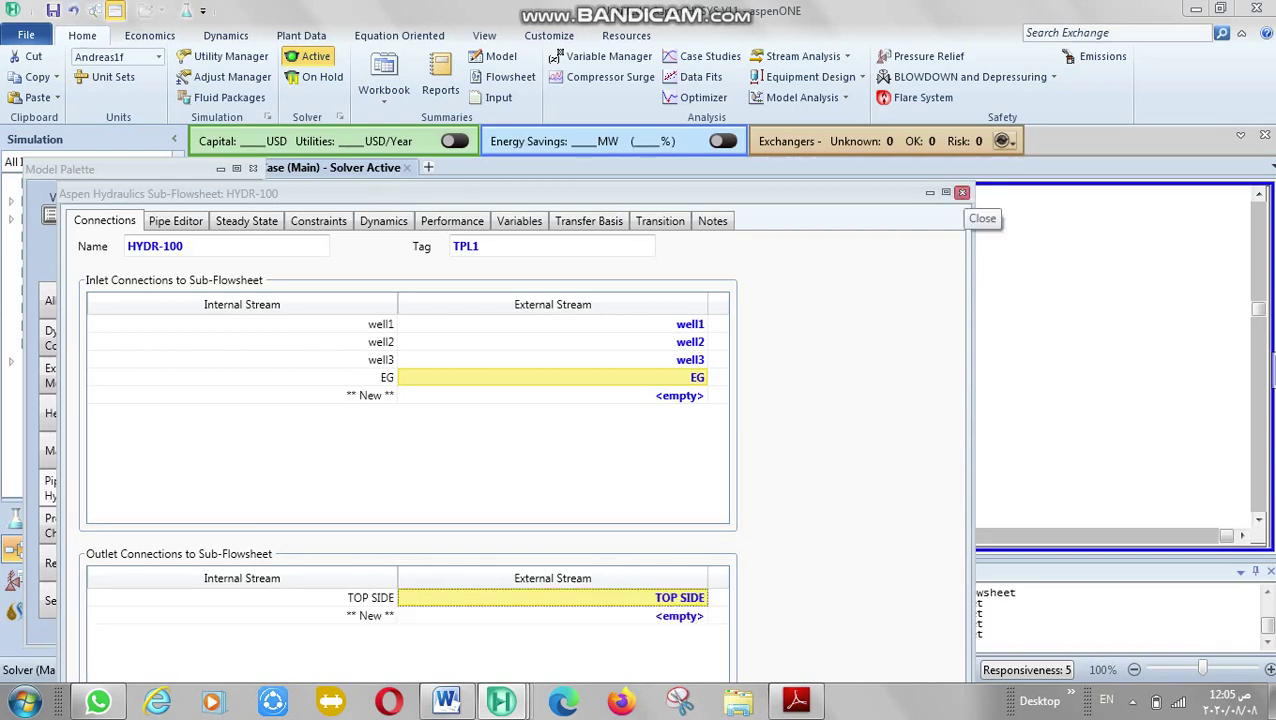
click(962, 192)
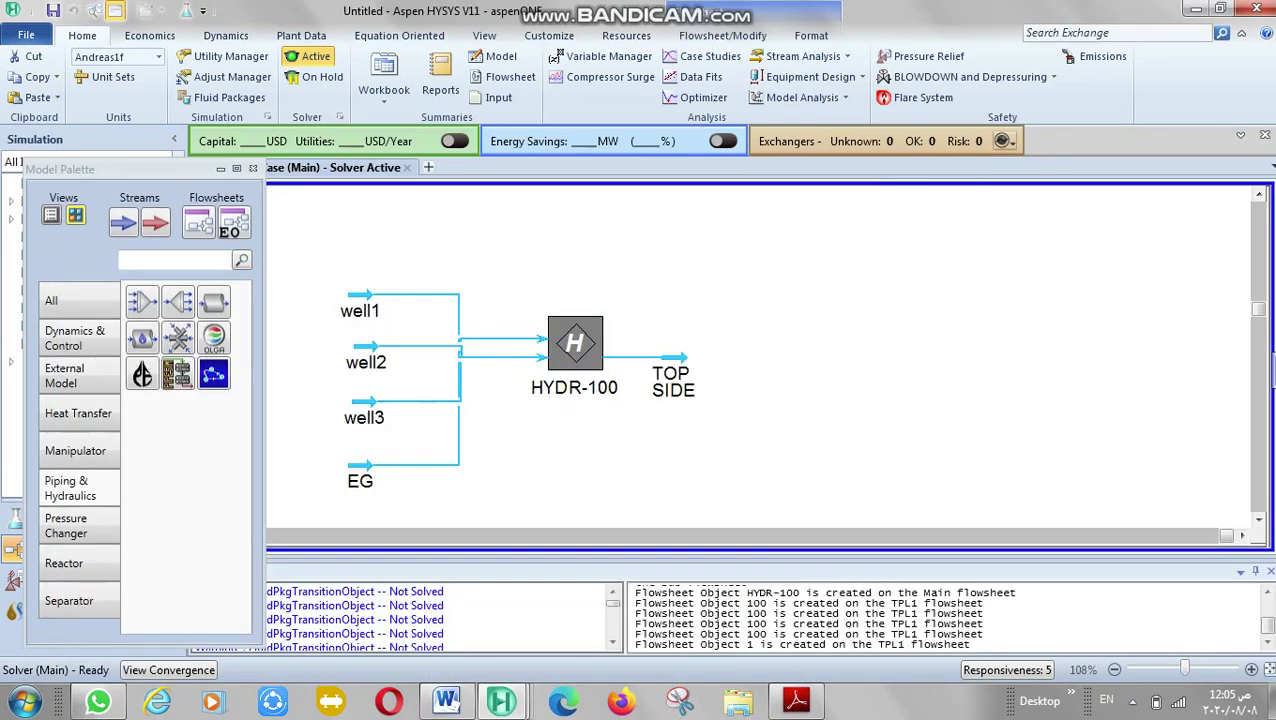
Set the pressure of the TOP SIDE stream to 15.11 bar.
click(675, 358)
double_click(674, 380)
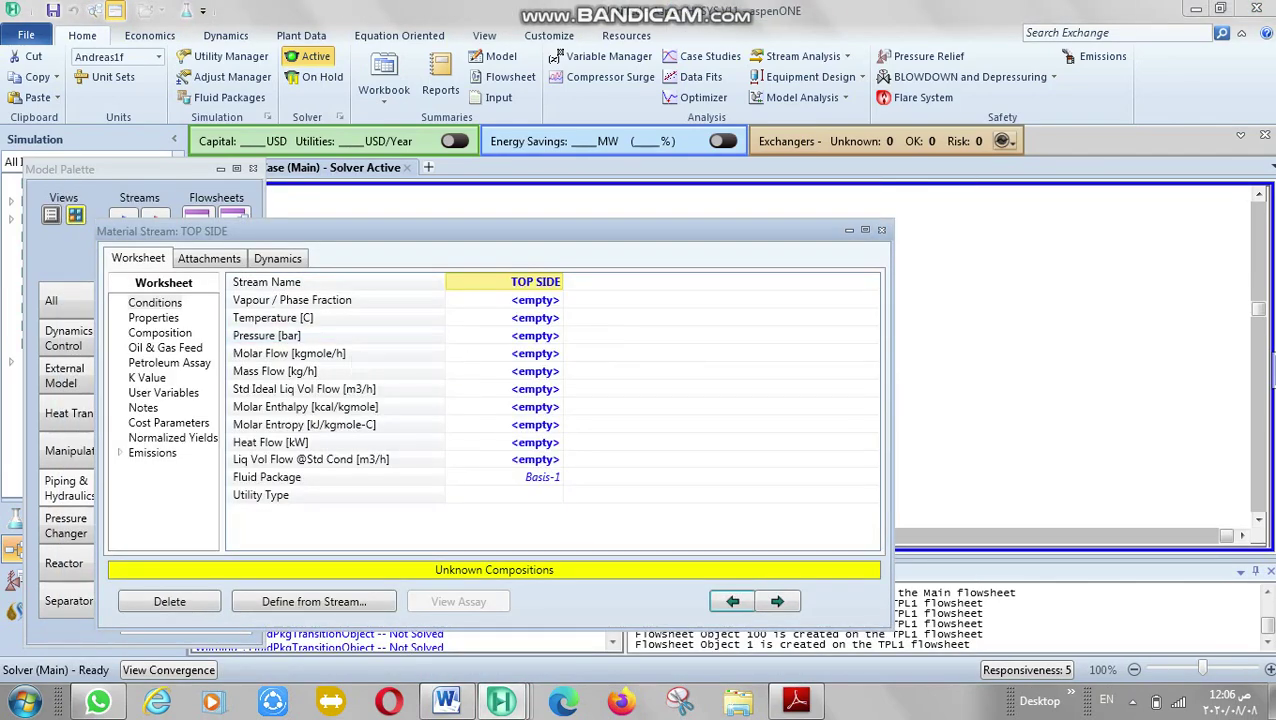
click(504, 335)
text(15.11)
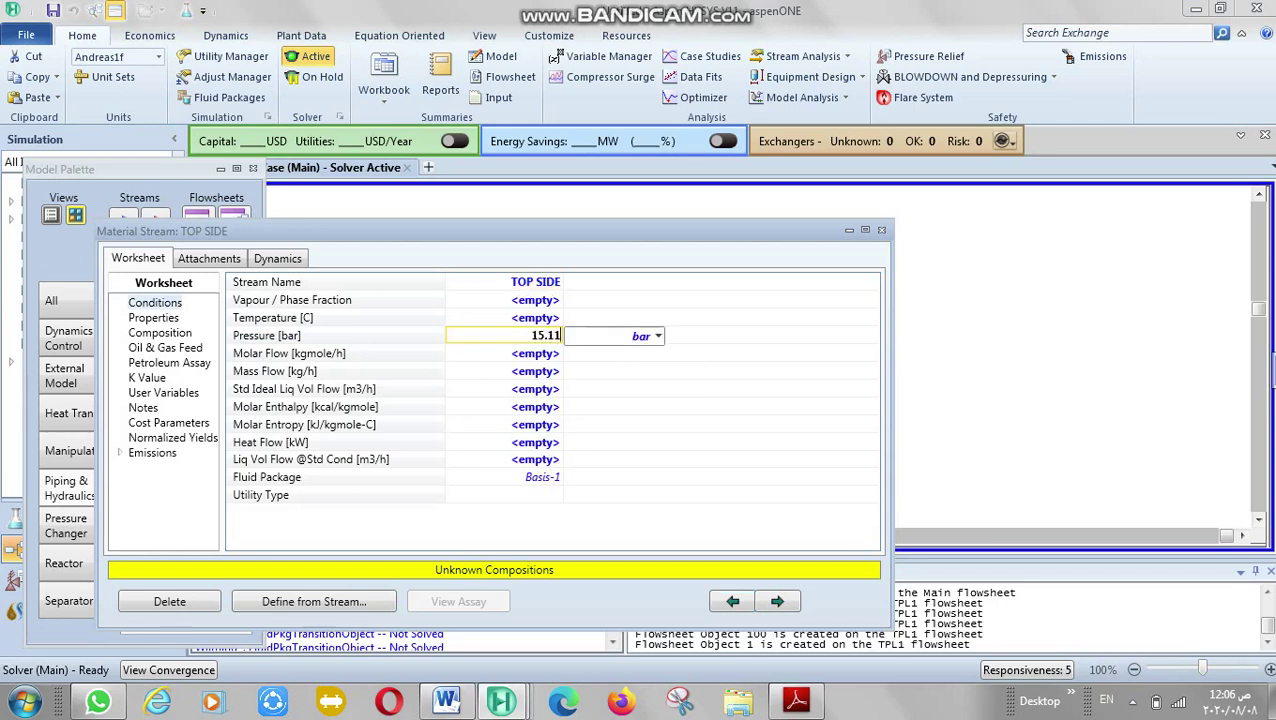
key(Return)
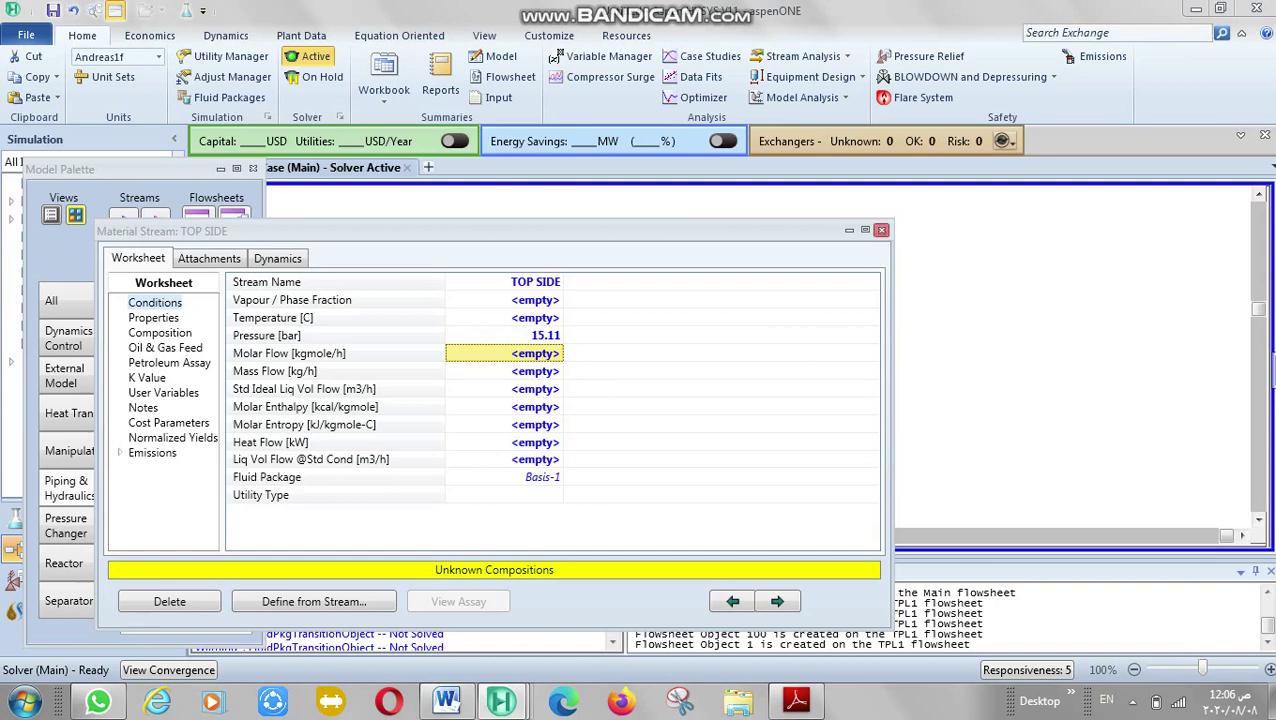
click(881, 230)
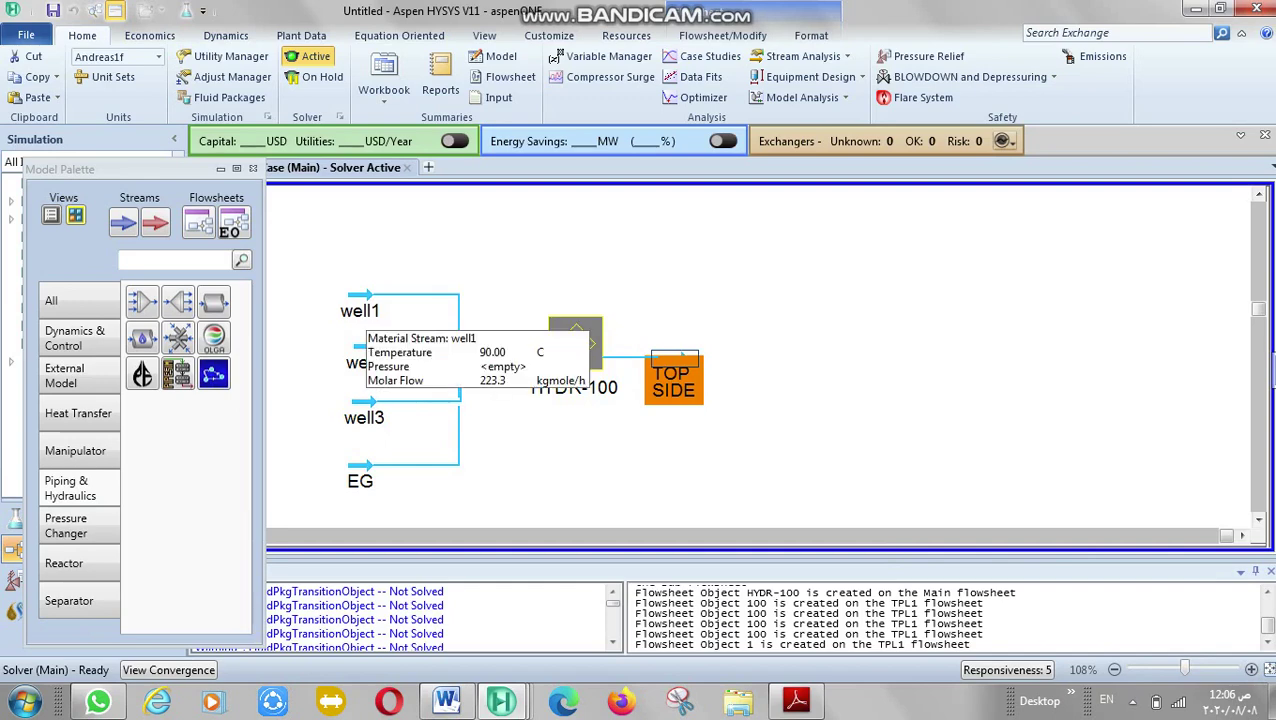
Check the constraints of HYDR-100 and enter its sub-flowsheet environment.
double_click(575, 343)
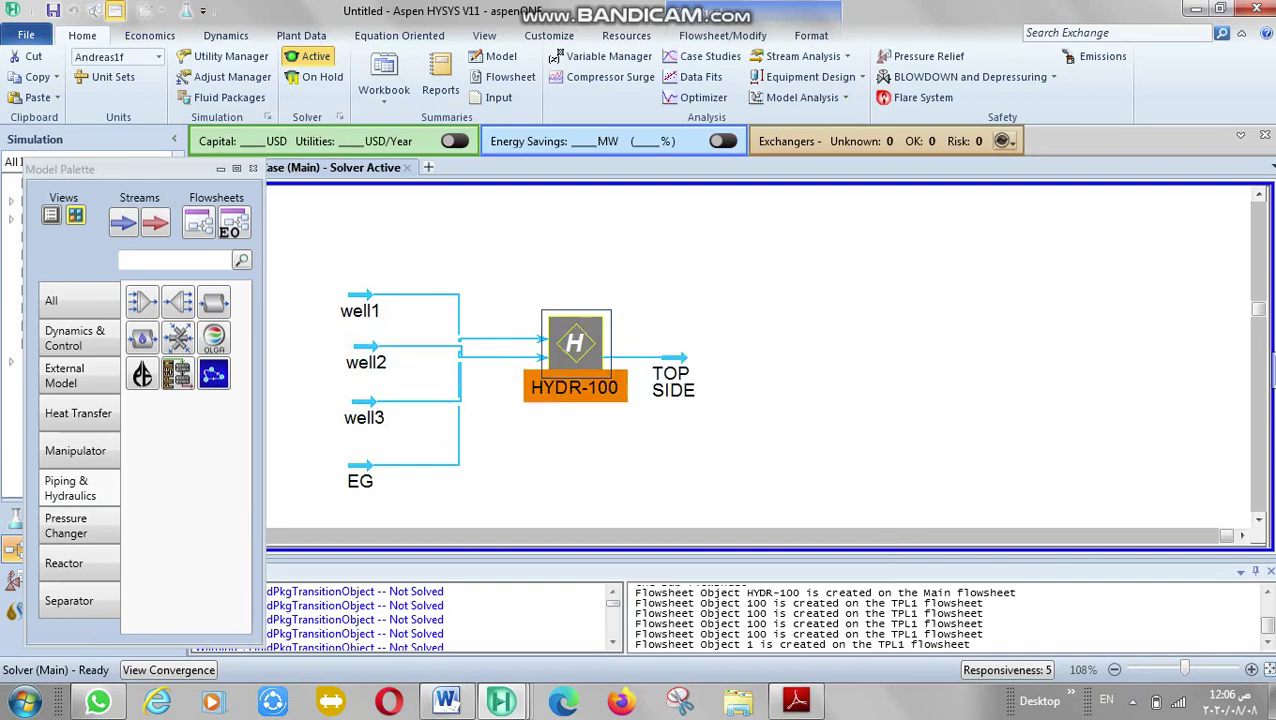
click(393, 295)
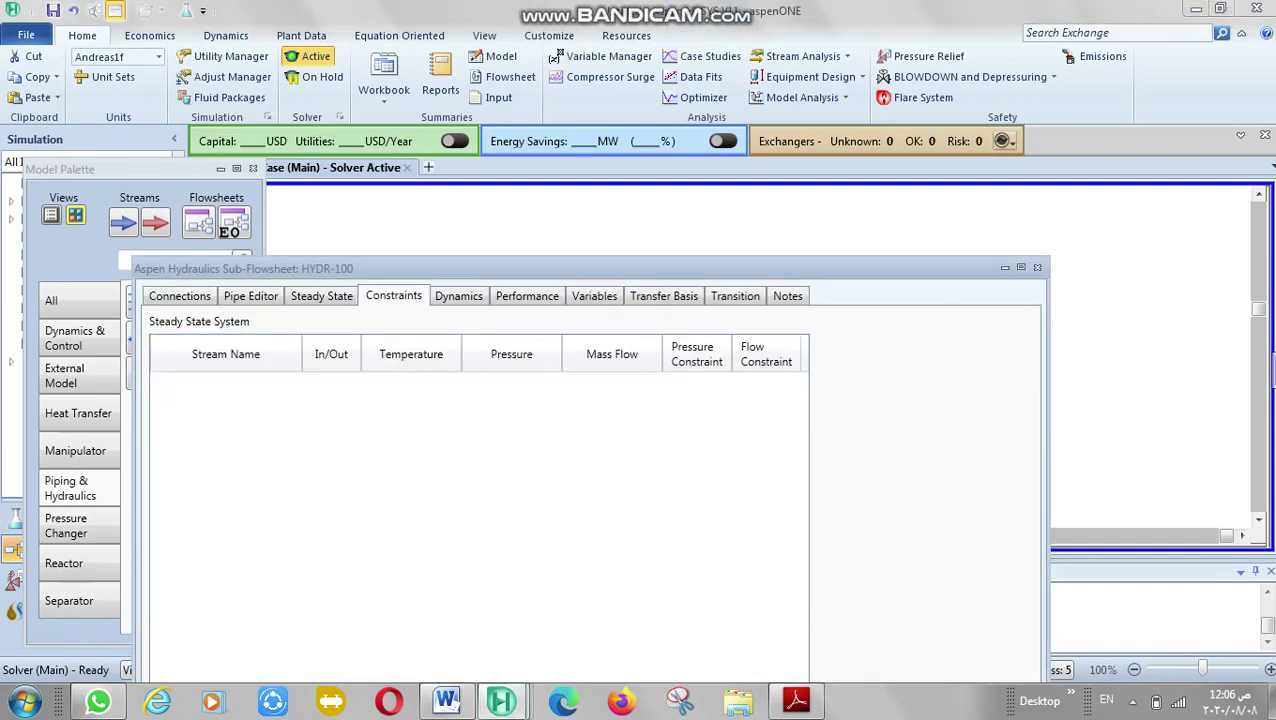
click(1037, 267)
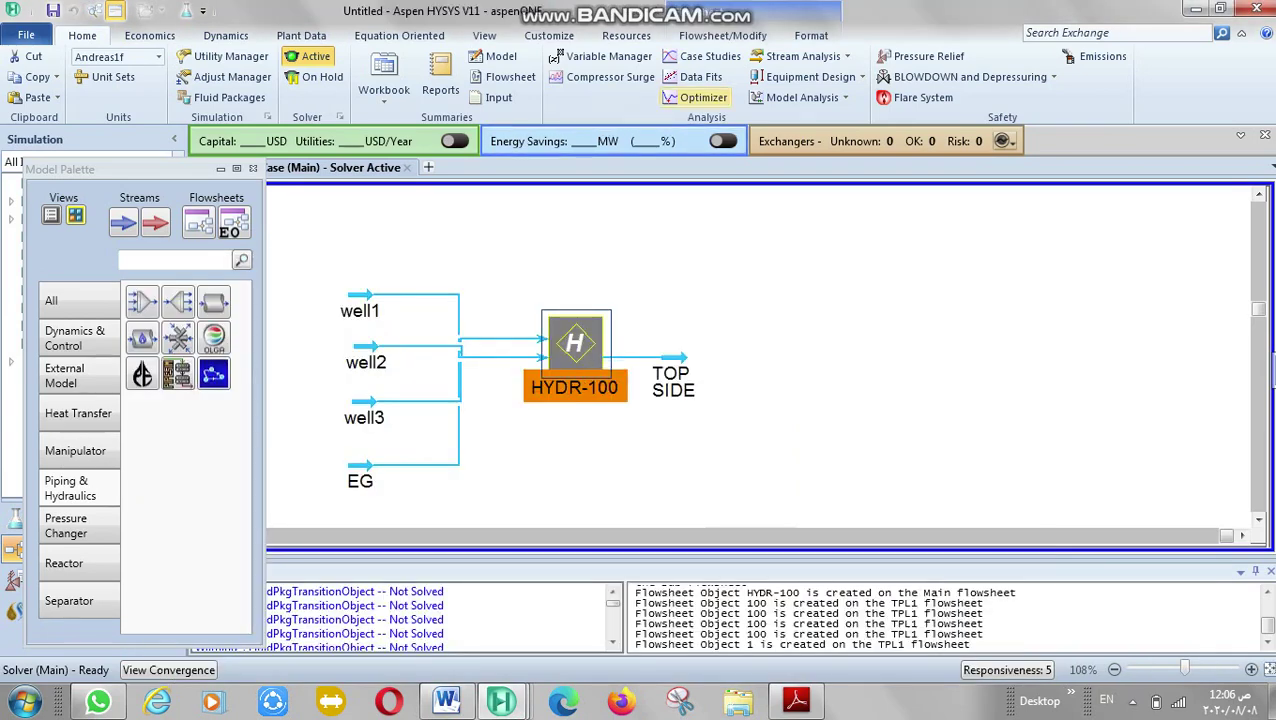
click(722, 35)
click(717, 88)
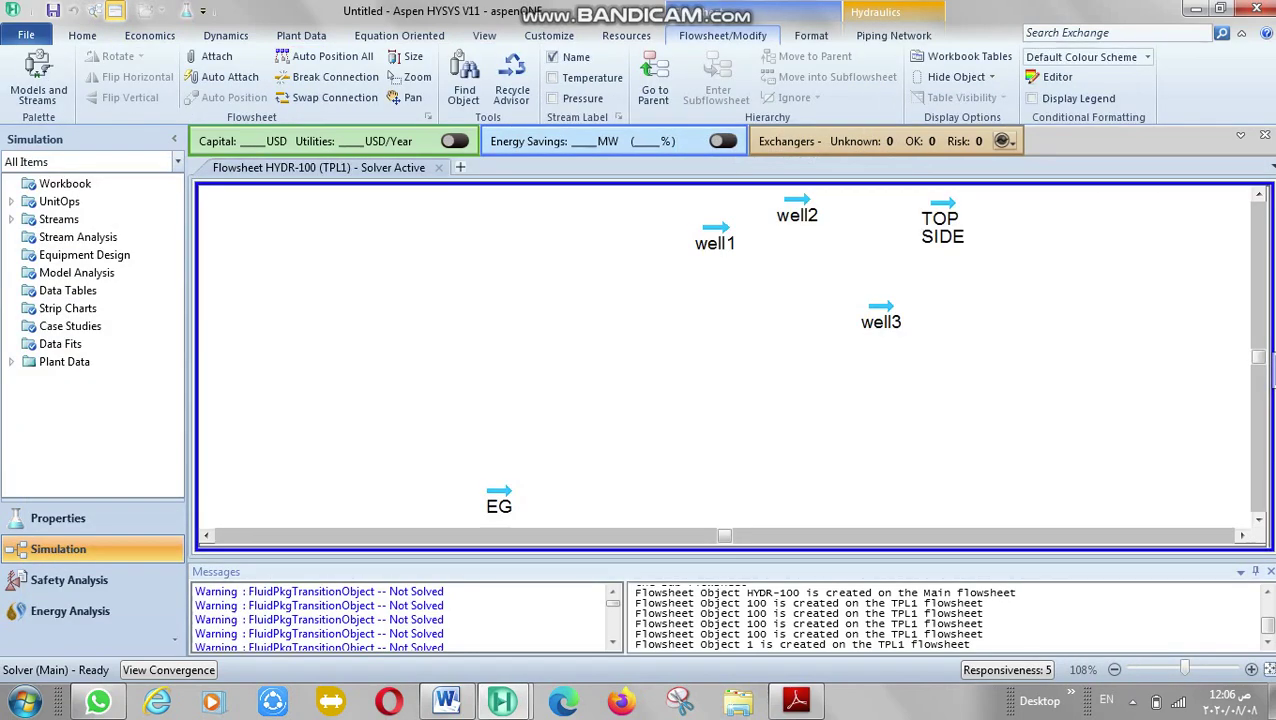
Arrange the well1, well2 and well3 streams one below another on the inlet side of the sub-flowsheet.
drag(715, 237, 366, 232)
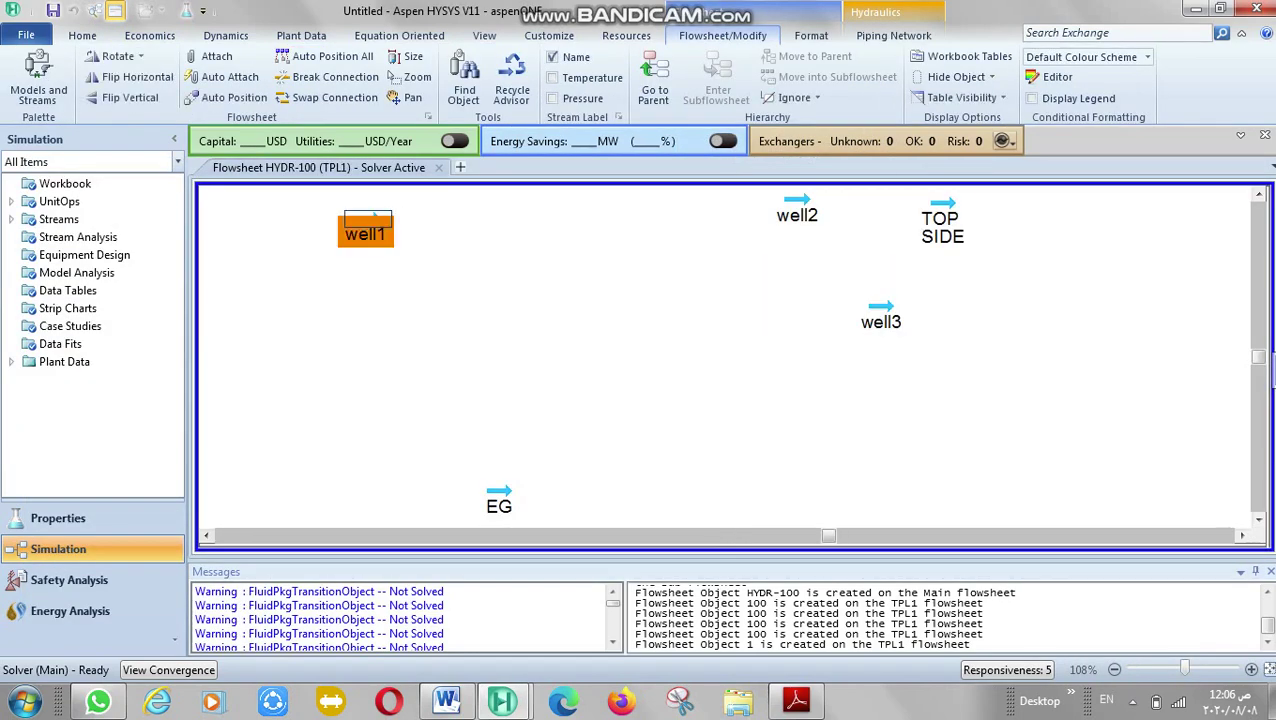
click(797, 212)
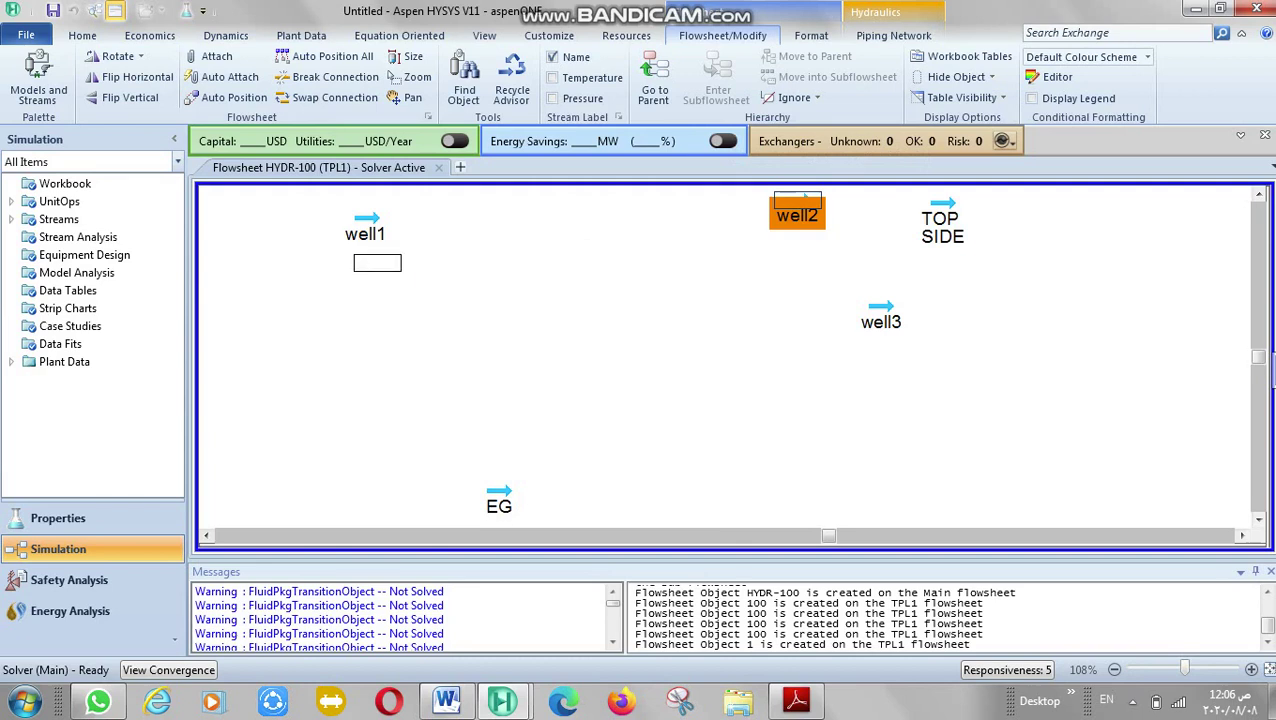
drag(377, 275, 377, 276)
click(880, 318)
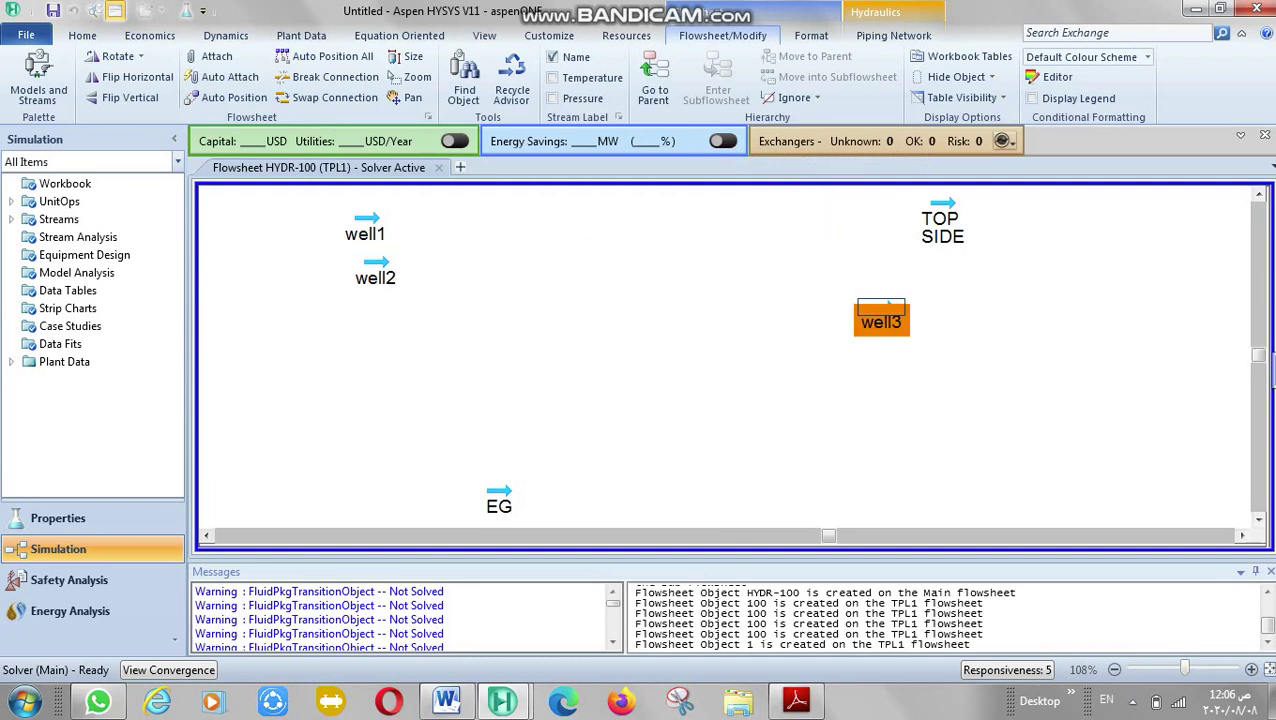
drag(880, 318, 344, 338)
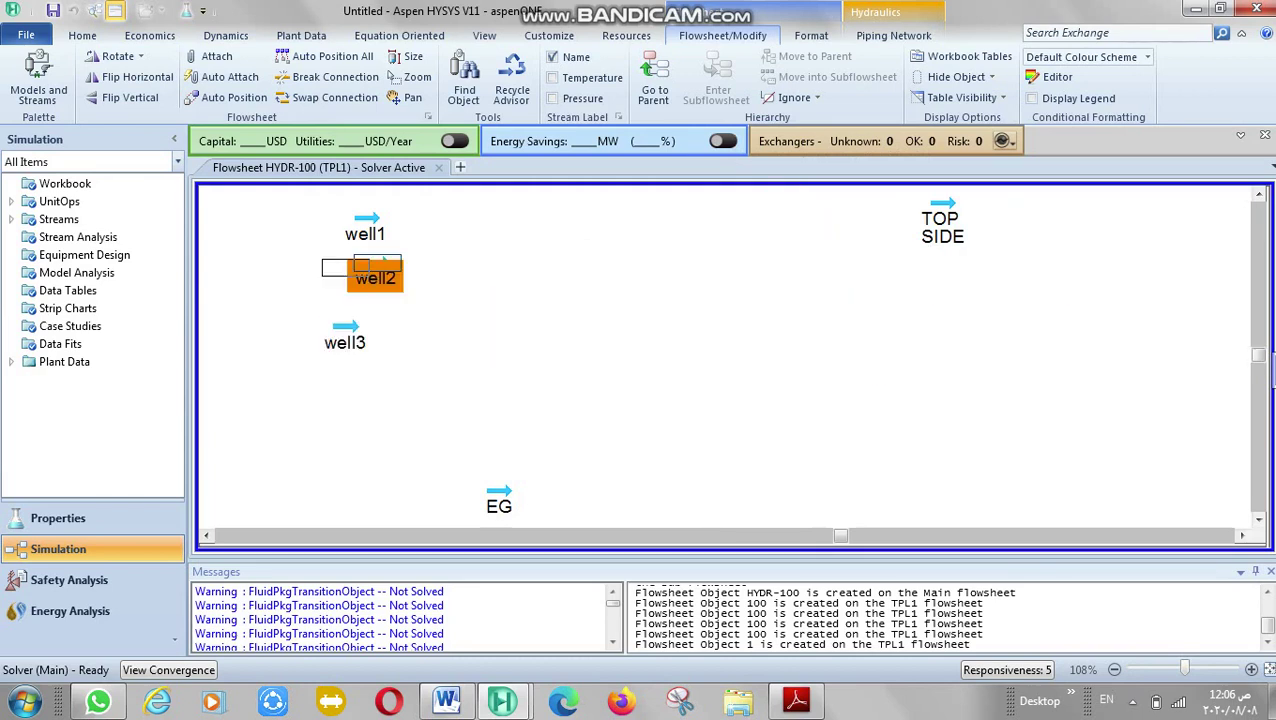
drag(375, 268, 332, 275)
drag(346, 328, 327, 328)
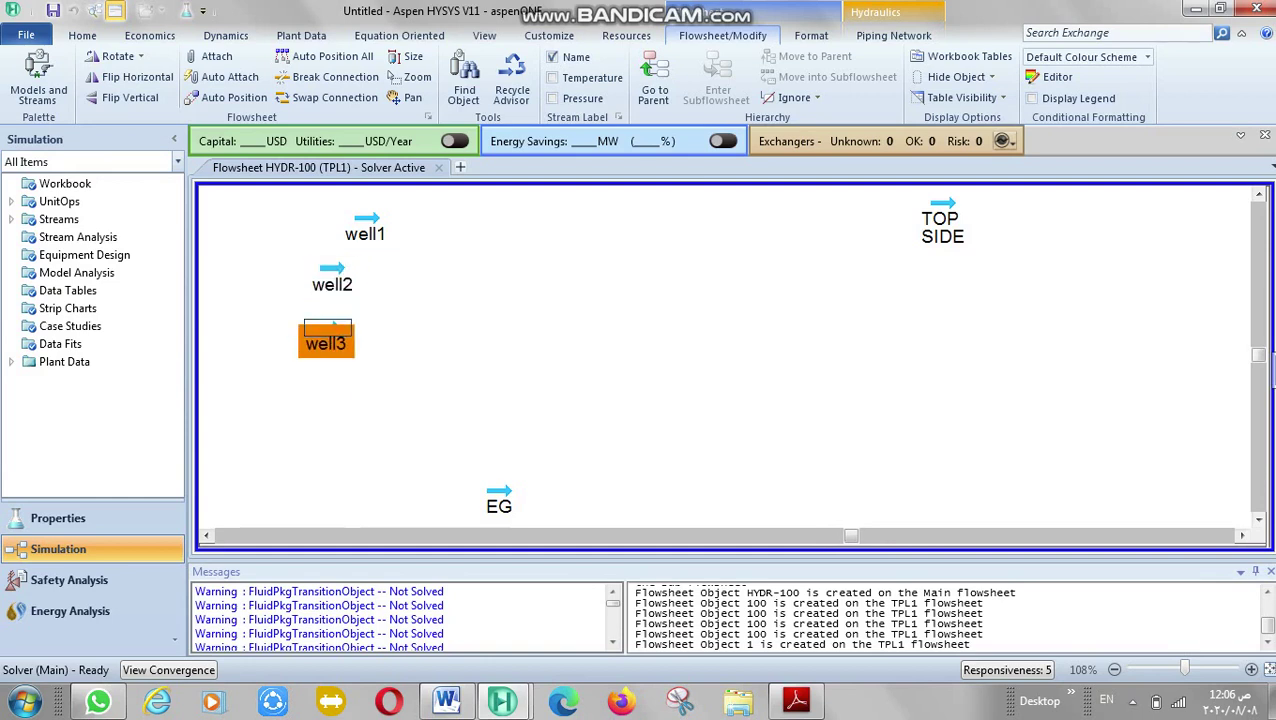
drag(366, 220, 351, 220)
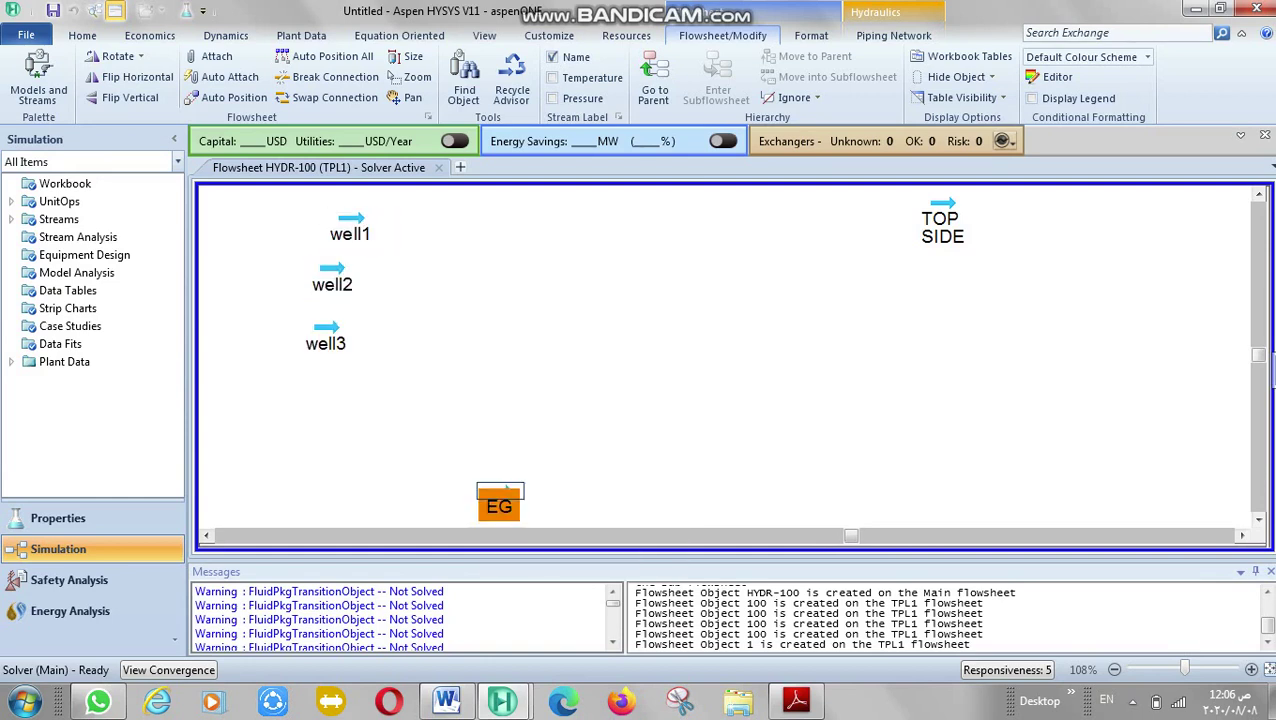
Move the EG stream below the wells and the TOP SIDE stream to the opposite, outlet side of the sub-flowsheet.
drag(498, 495, 312, 474)
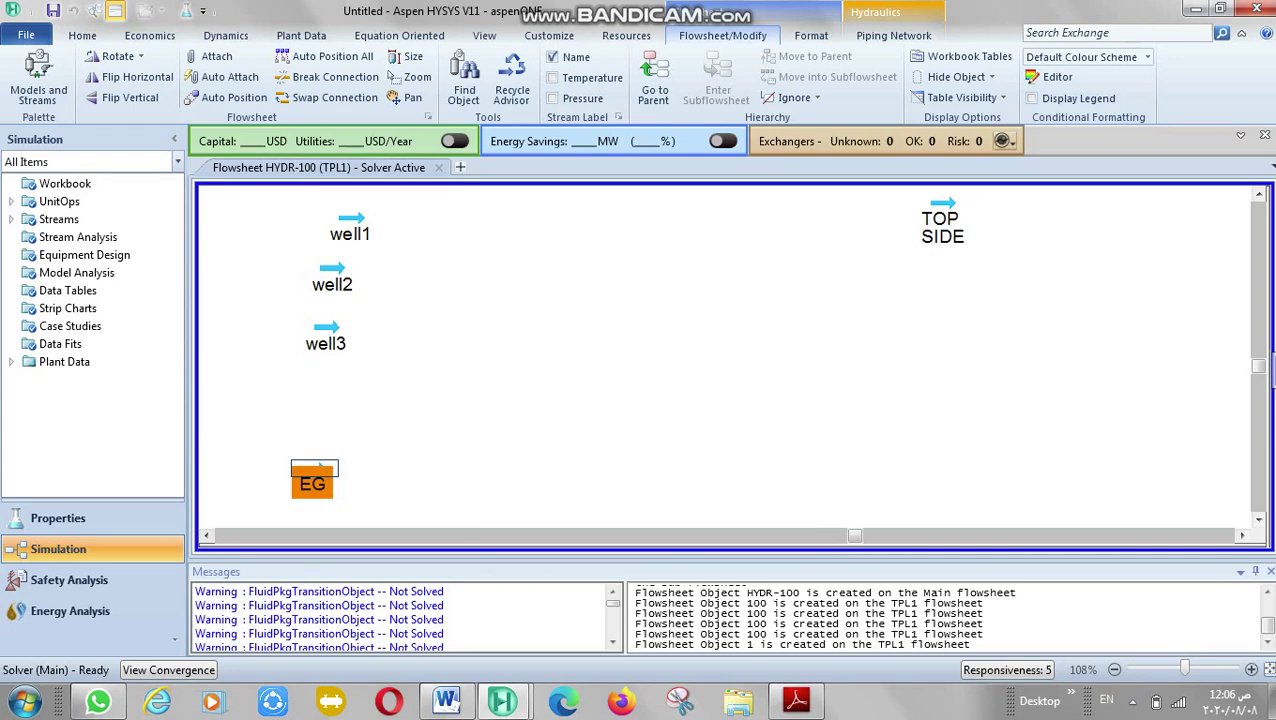
drag(940, 206, 1031, 322)
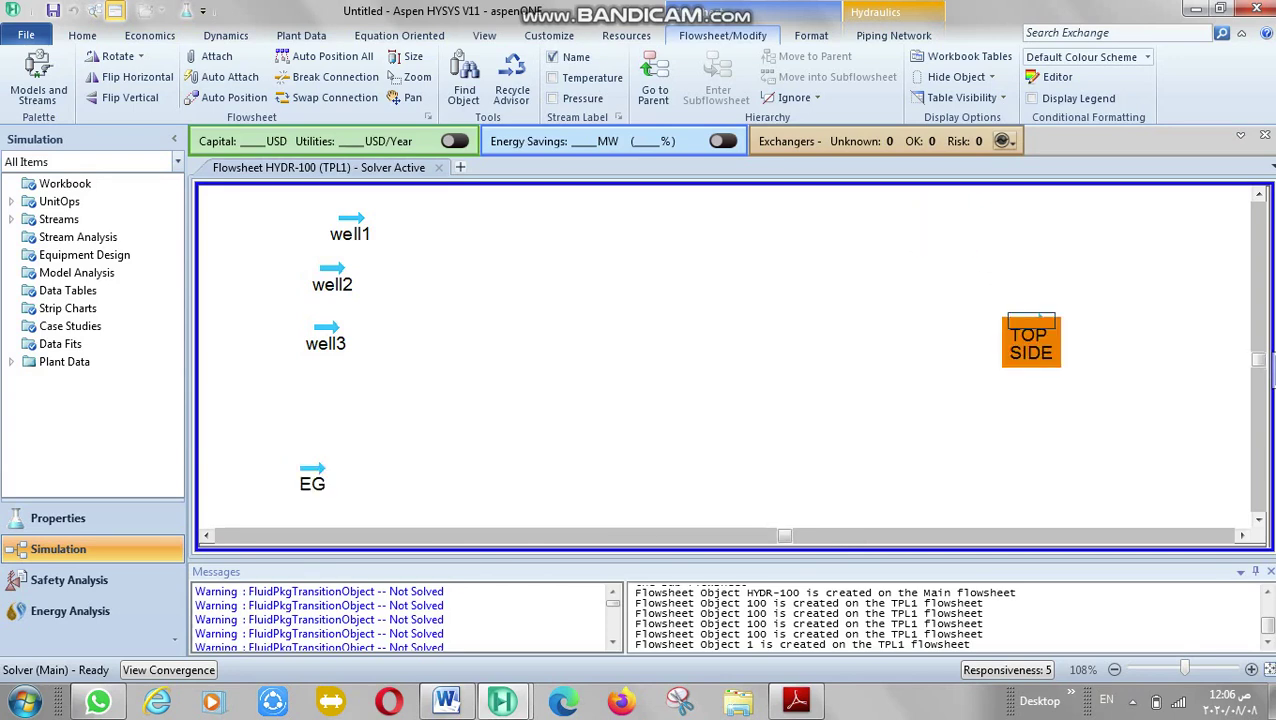
key(Escape)
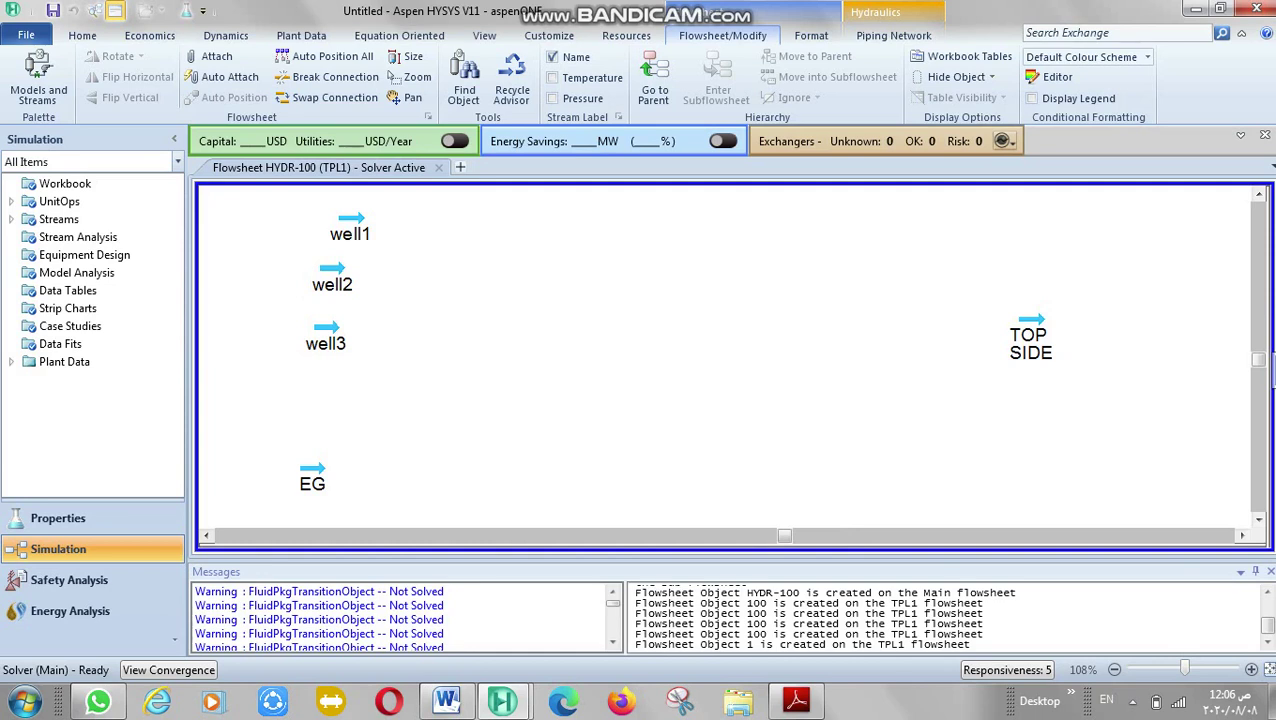
Show the model palette and place one pipe segment beside well1 and another beside well2.
click(484, 35)
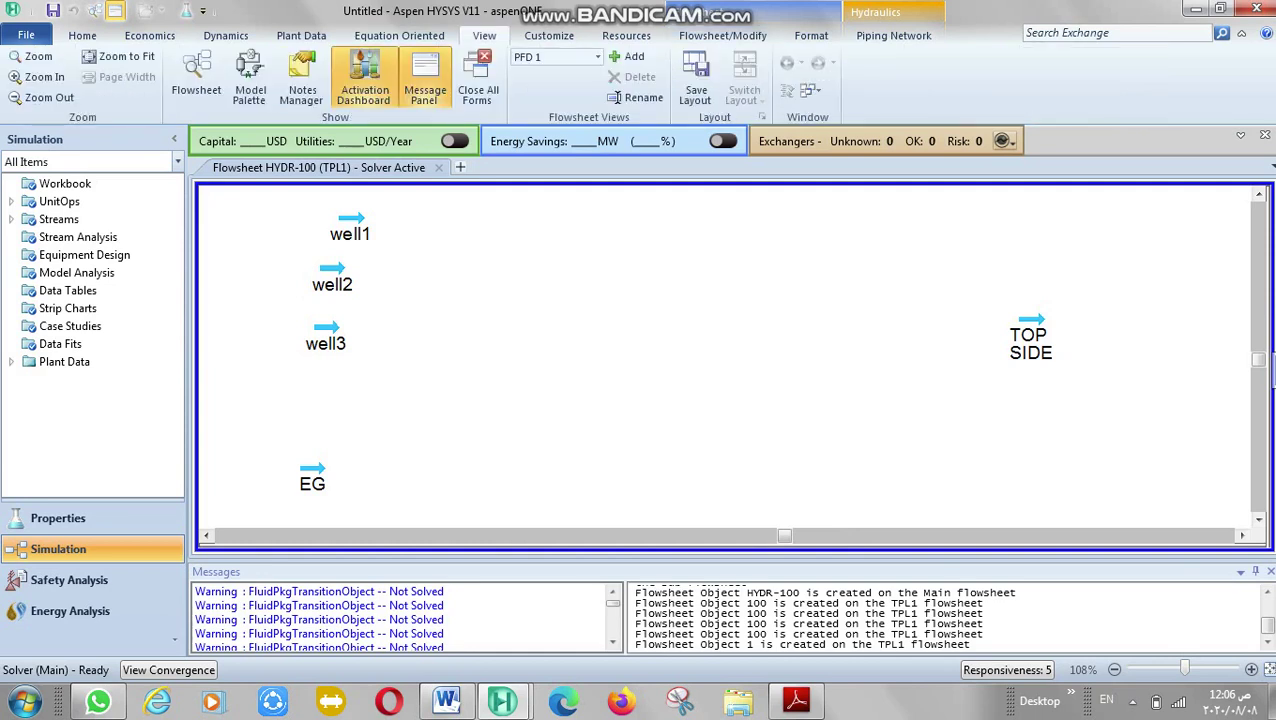
click(250, 80)
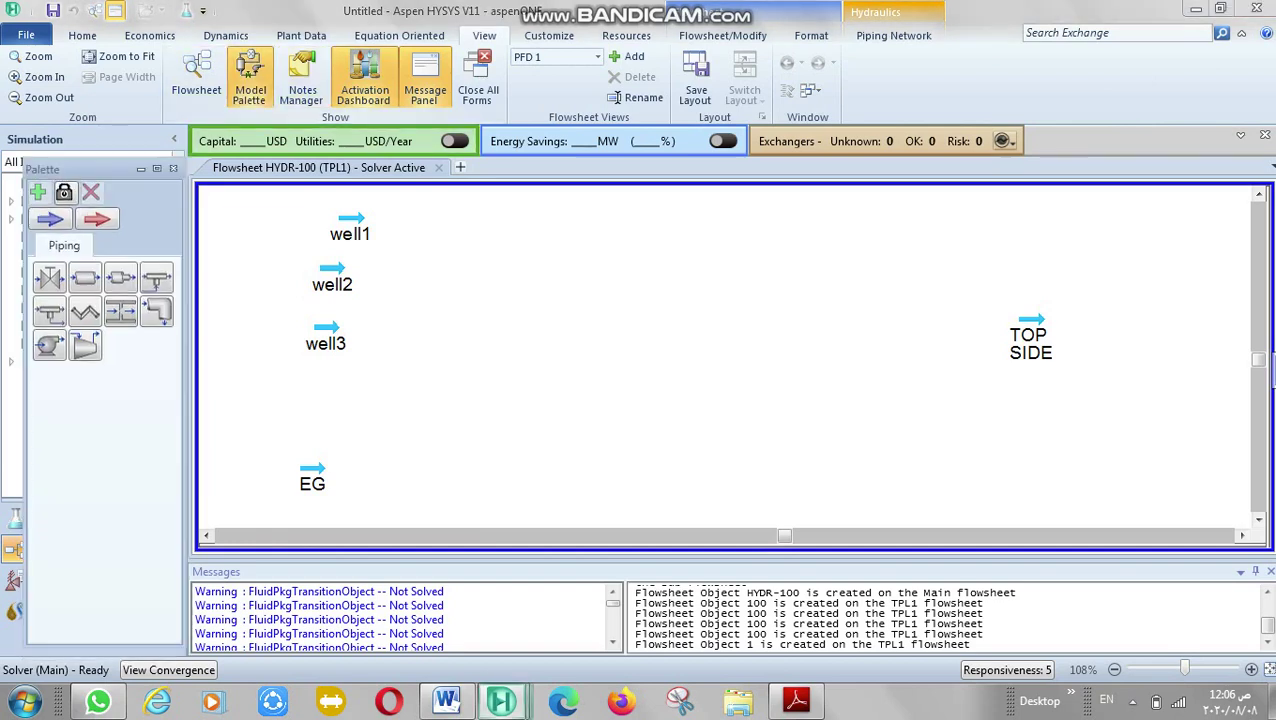
click(85, 277)
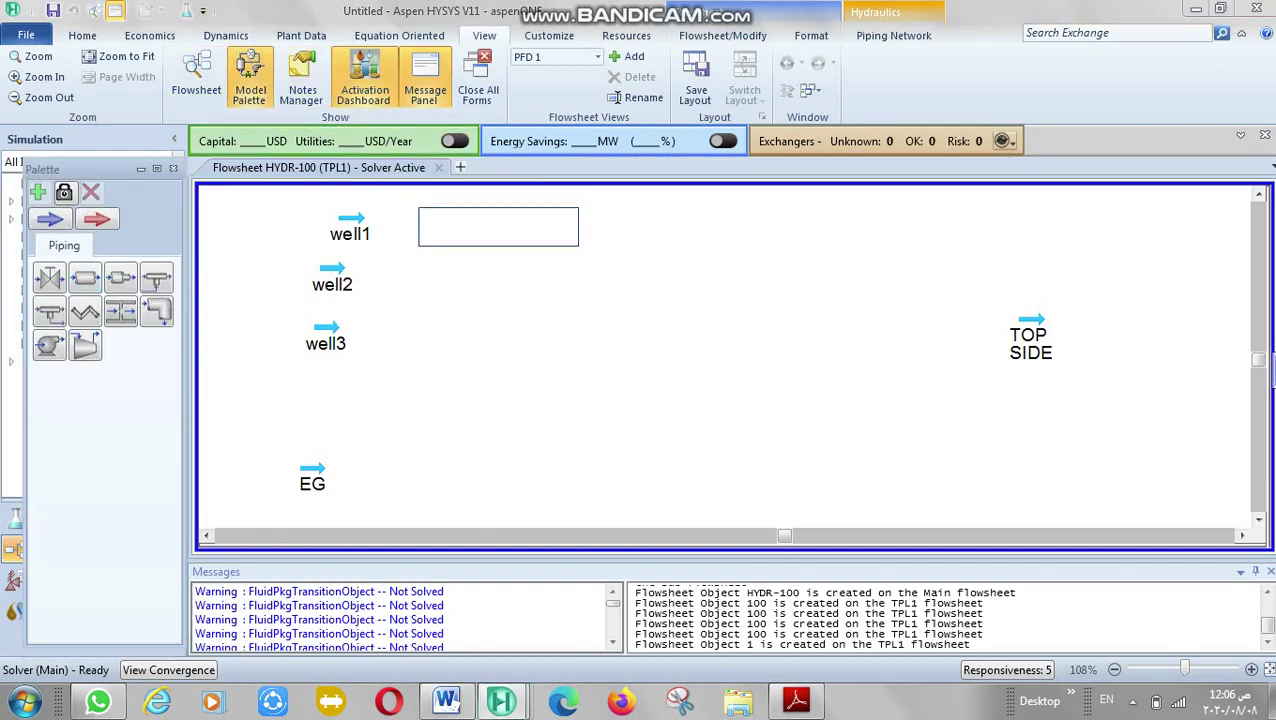
click(495, 227)
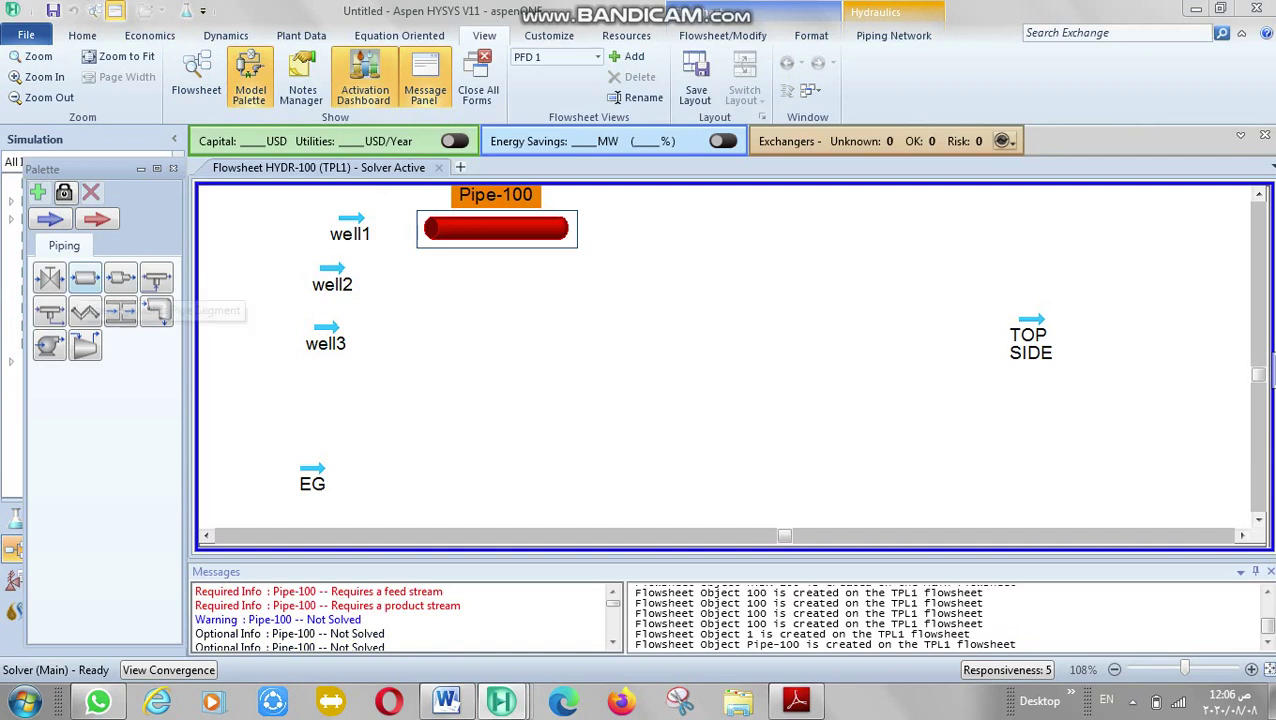
click(85, 277)
click(471, 278)
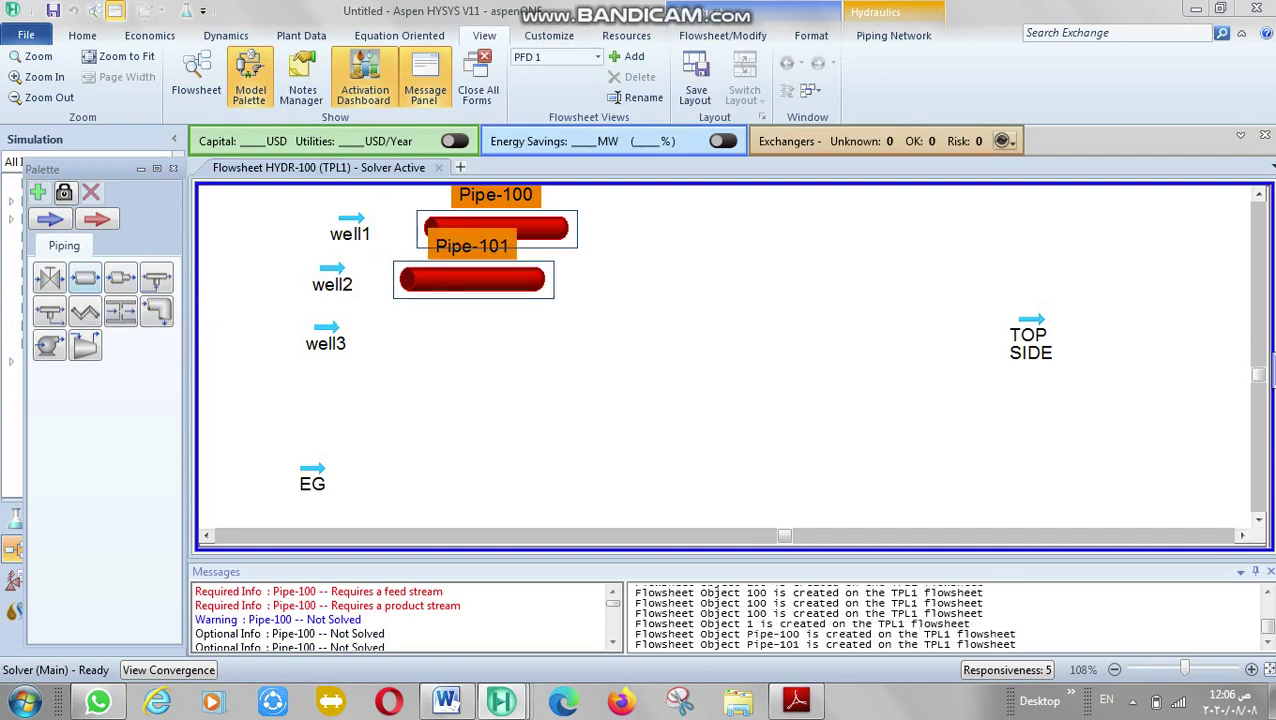
Add two more pipe segments below the existing ones, for well3 and EG, and move the well3 stream down level with its pipe.
click(85, 277)
drag(482, 336, 480, 382)
click(326, 341)
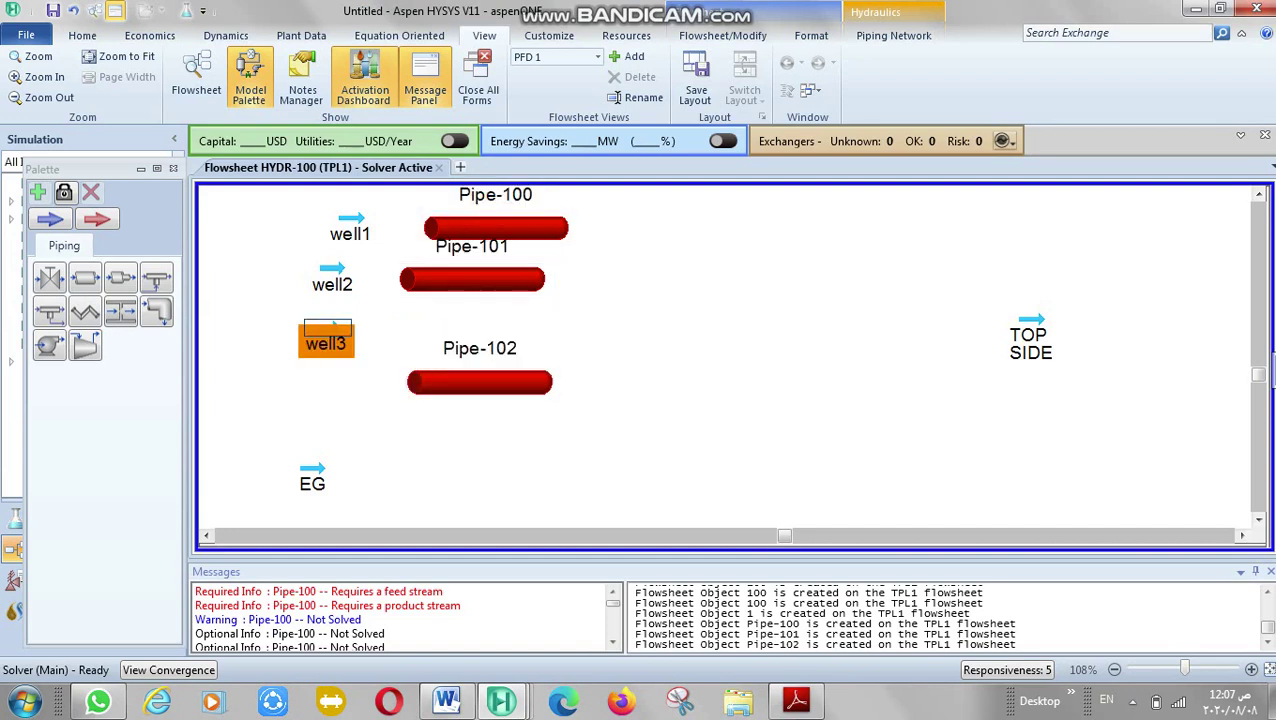
drag(326, 341, 322, 401)
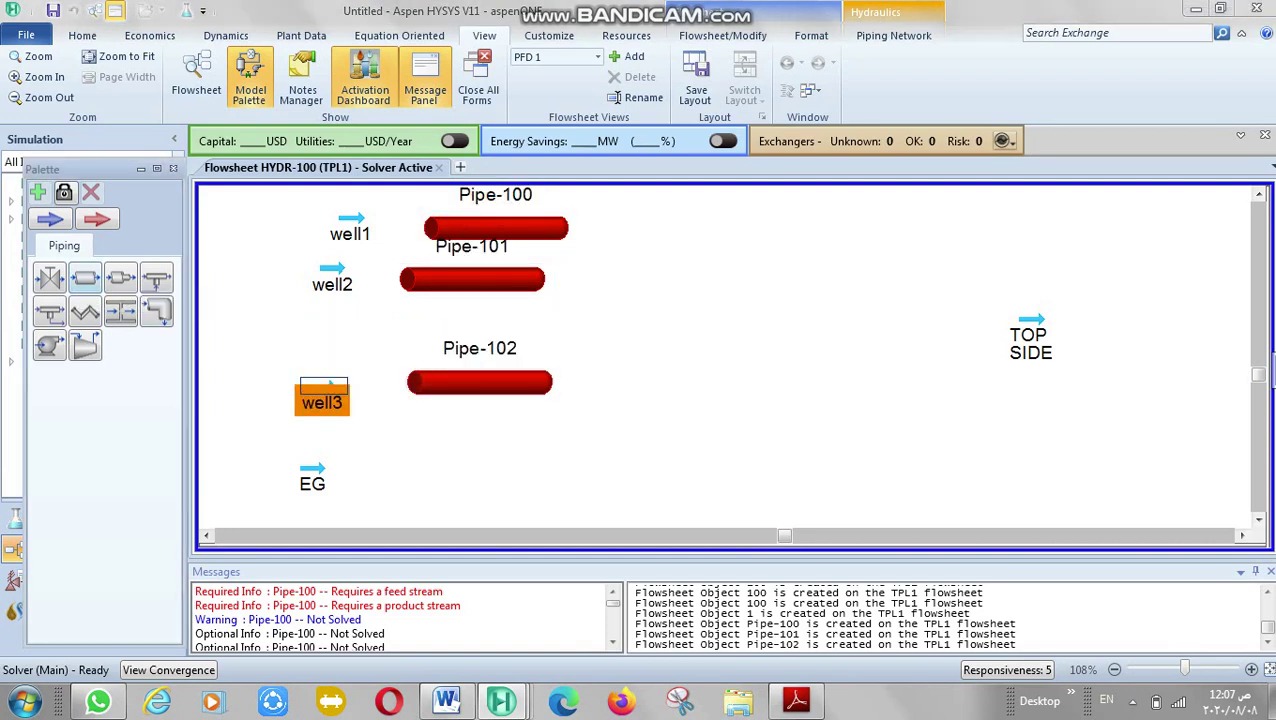
click(85, 278)
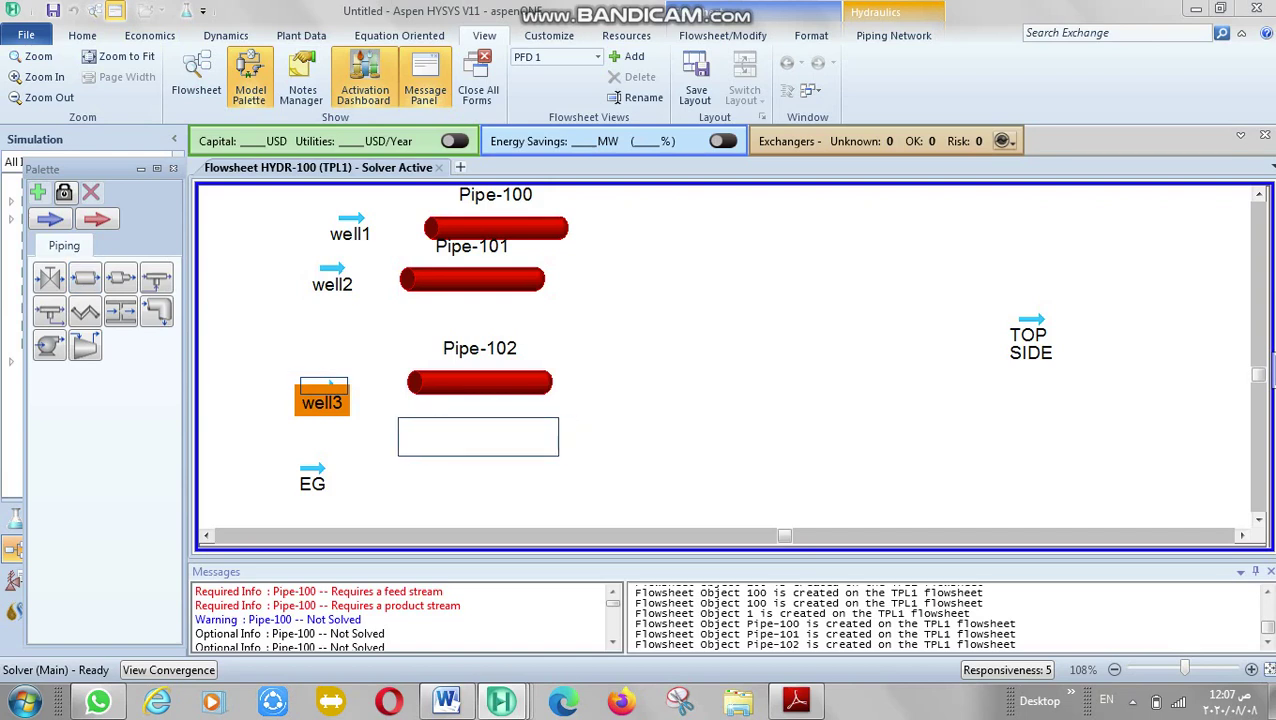
click(478, 437)
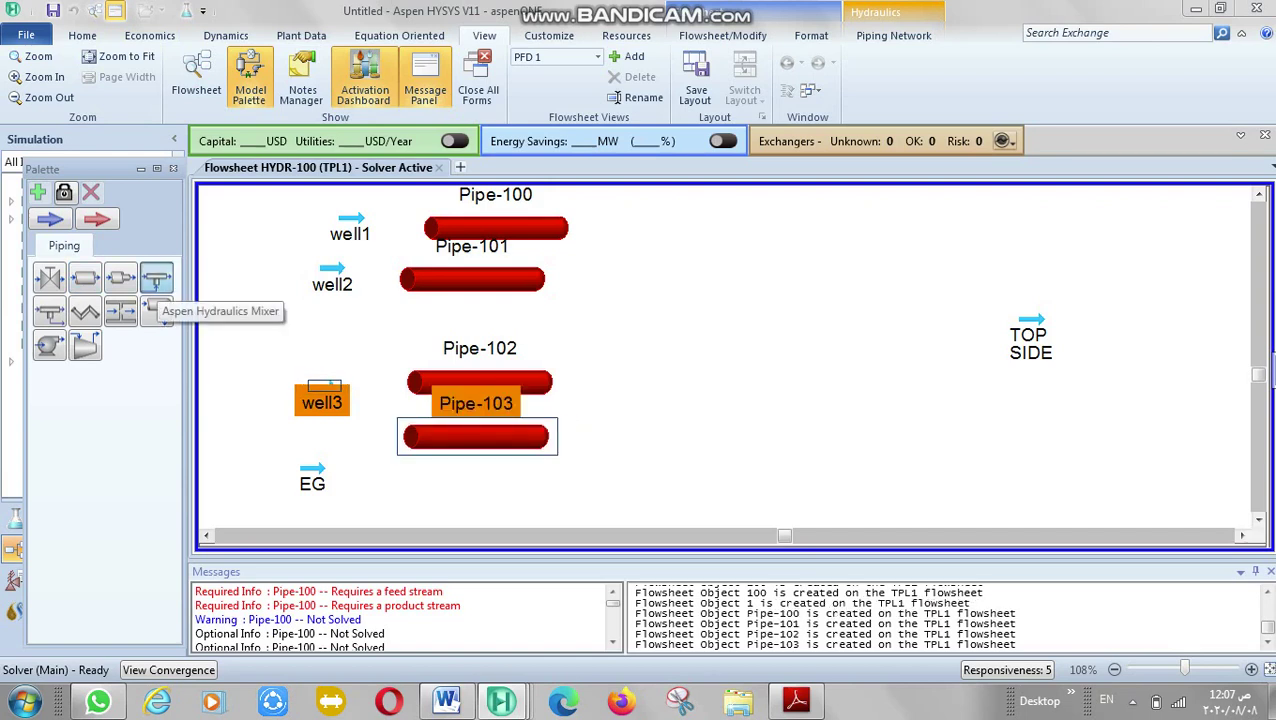
Place two Aspen Hydraulics mixers downstream of the inlet pipes, one for the upper pair and one for the lower pair.
click(156, 278)
click(645, 255)
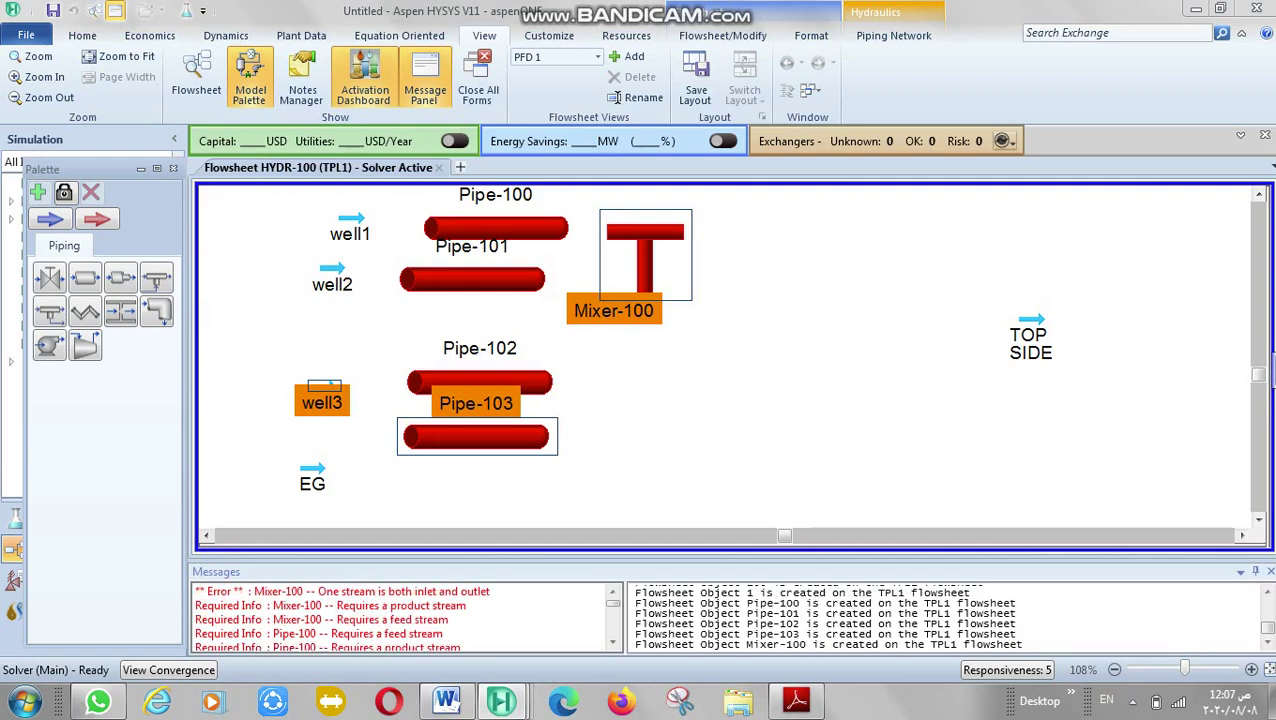
click(157, 310)
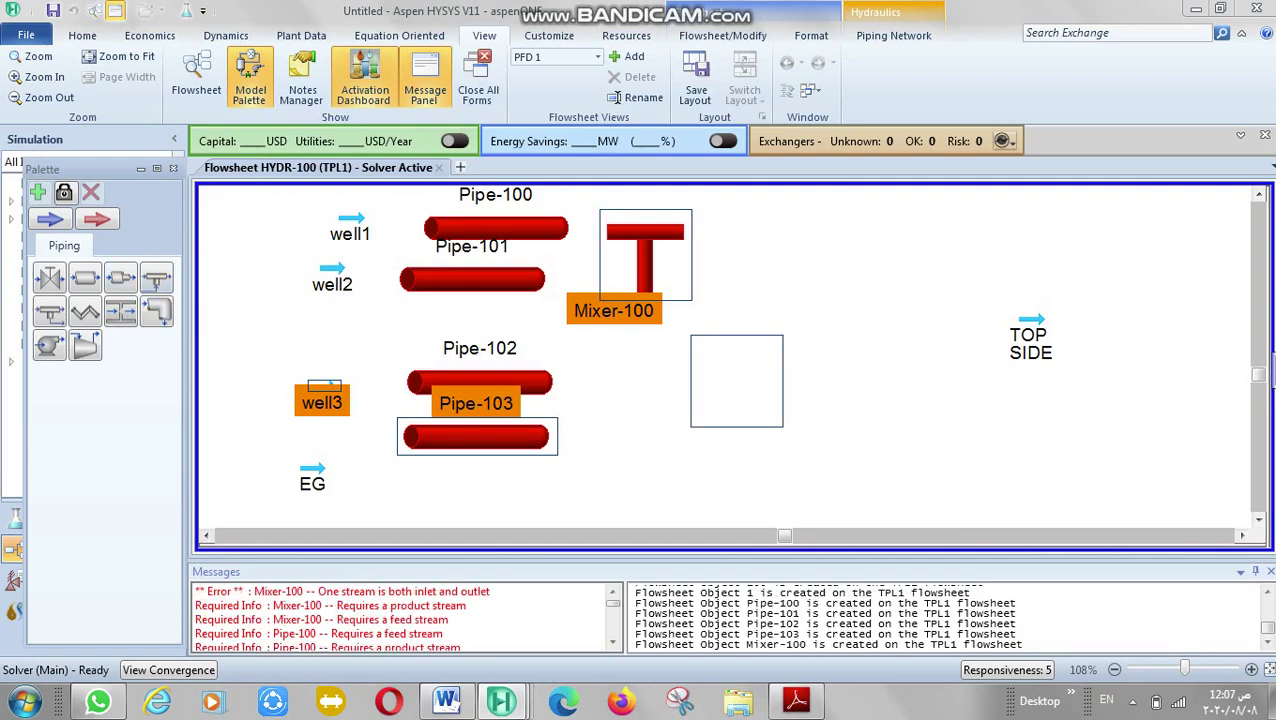
click(659, 410)
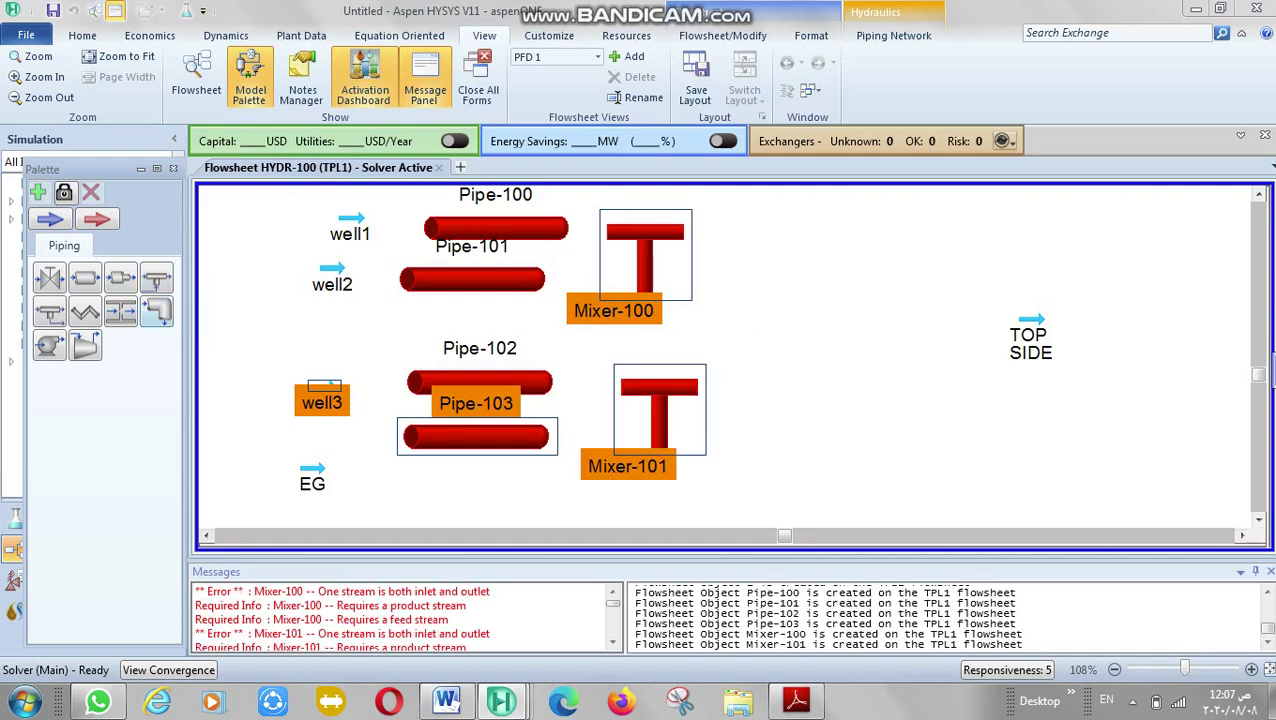
Place one pipe segment downstream of Mixer-100 and another downstream of Mixer-101.
click(85, 278)
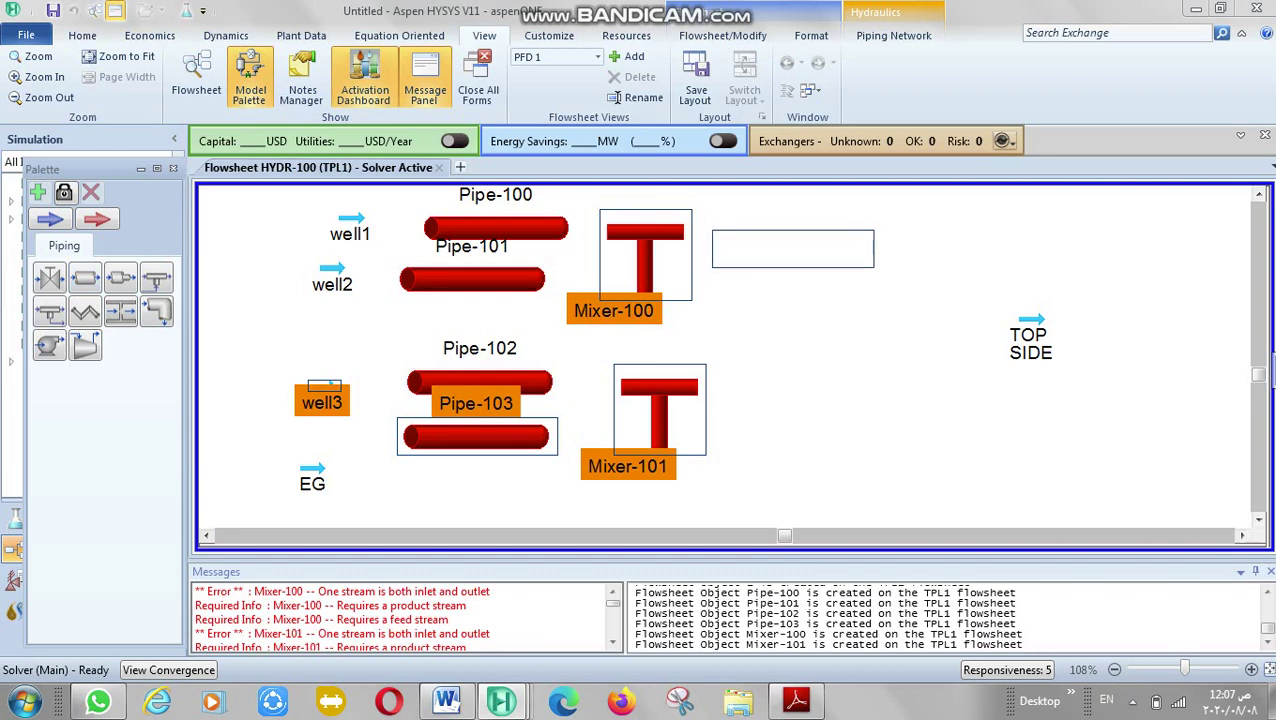
click(803, 245)
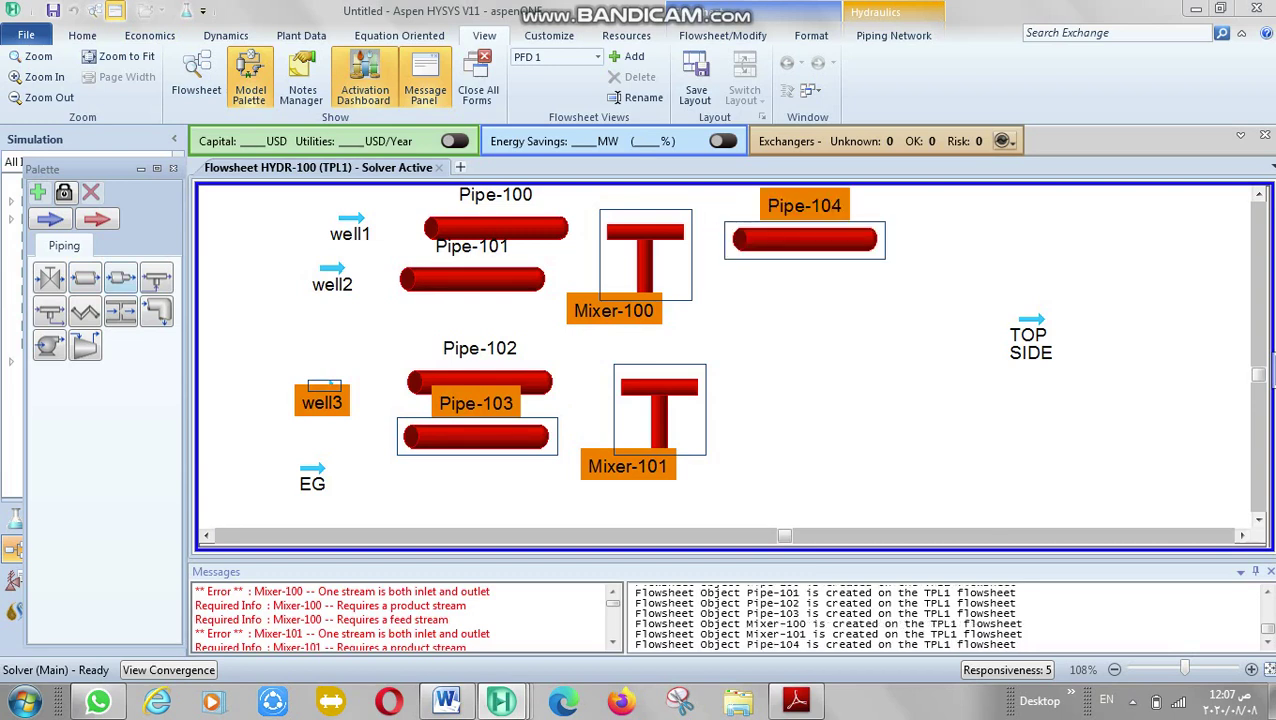
click(85, 278)
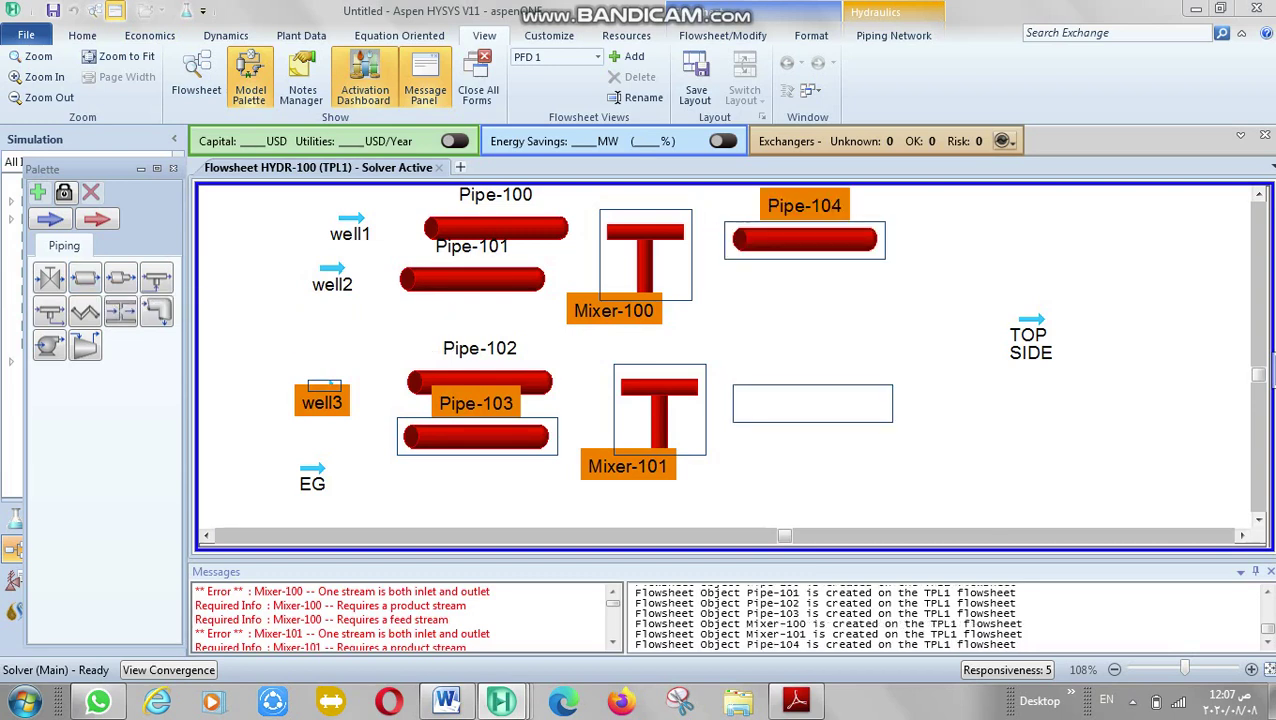
click(812, 403)
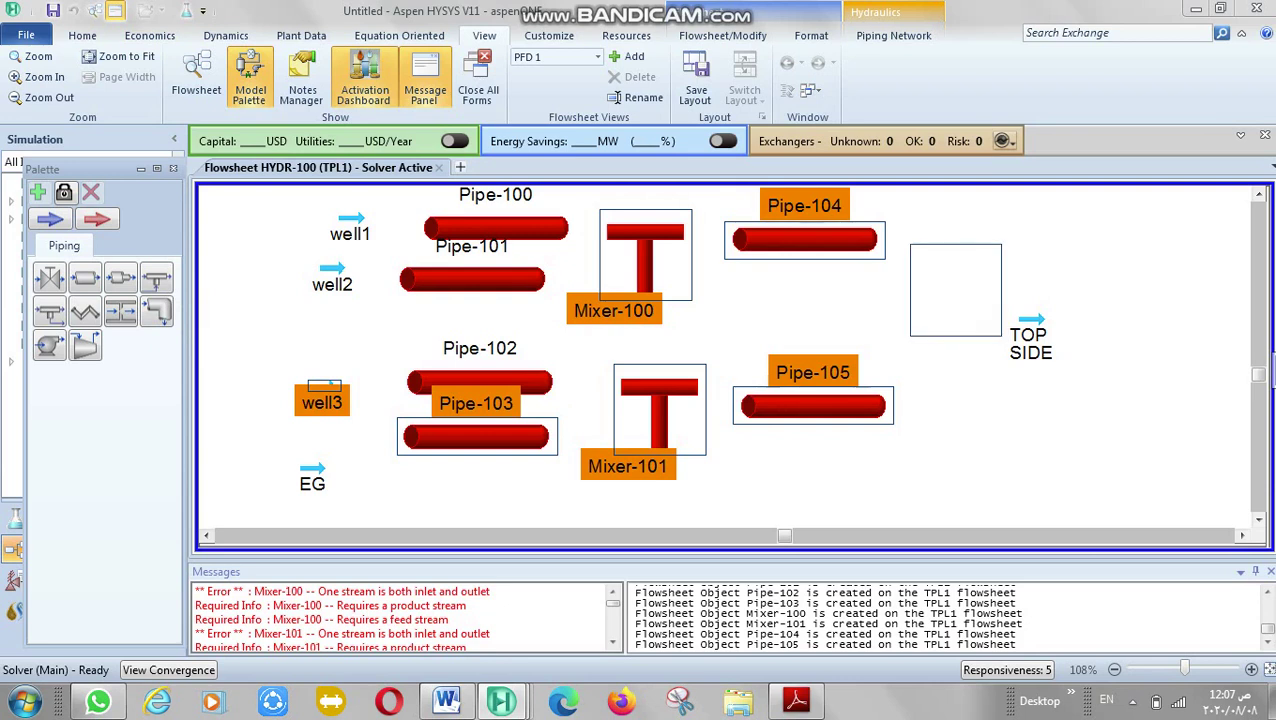
Place a third mixer downstream of Pipe-104 and Pipe-105 and move the TOP SIDE stream farther out from it.
click(956, 292)
drag(1031, 341, 1150, 340)
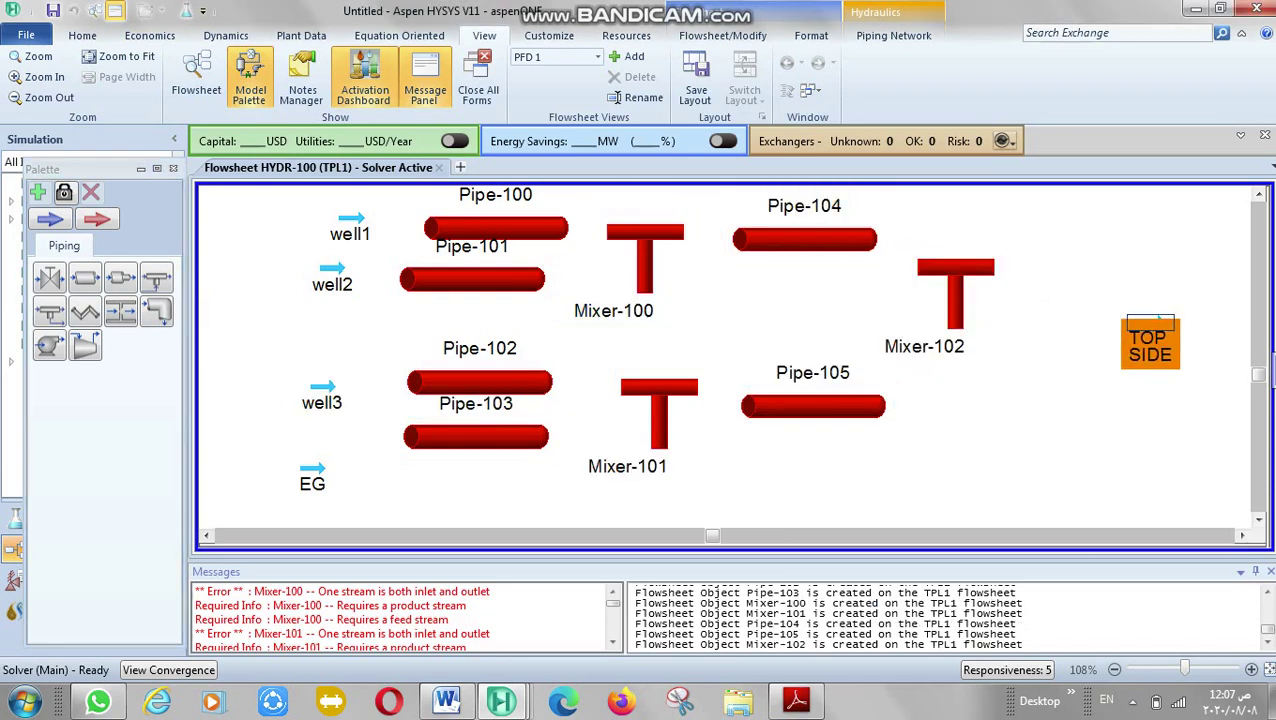